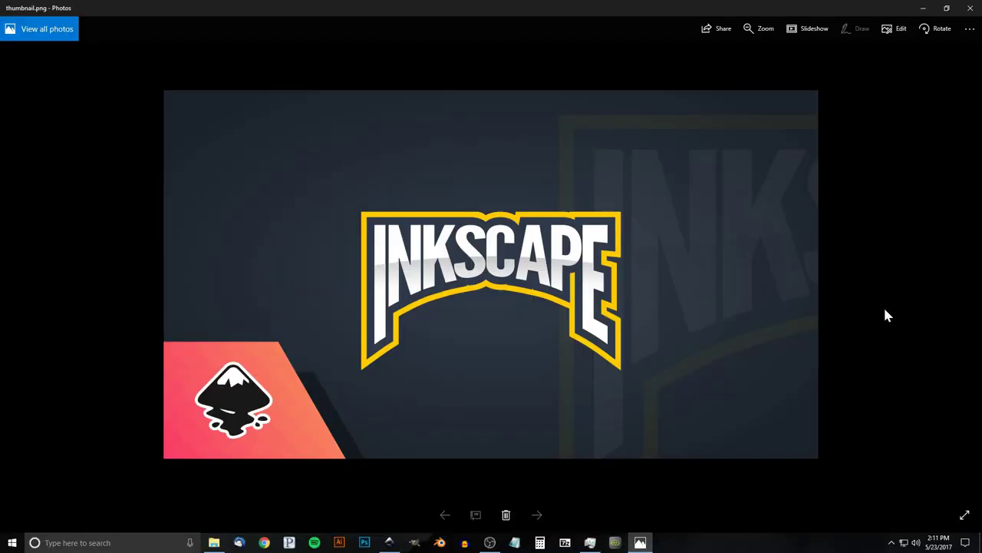
# - Switch to Inkscape, set the document's display units to px and hide the page border
pyautogui.scroll(-2, 638, 294)
pyautogui.click(389, 543)
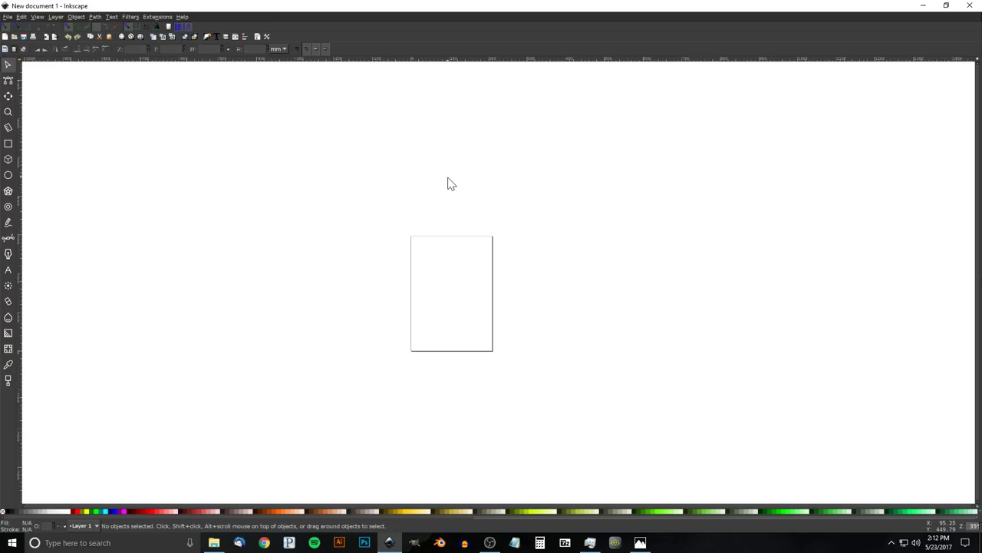
pyautogui.click(7, 17)
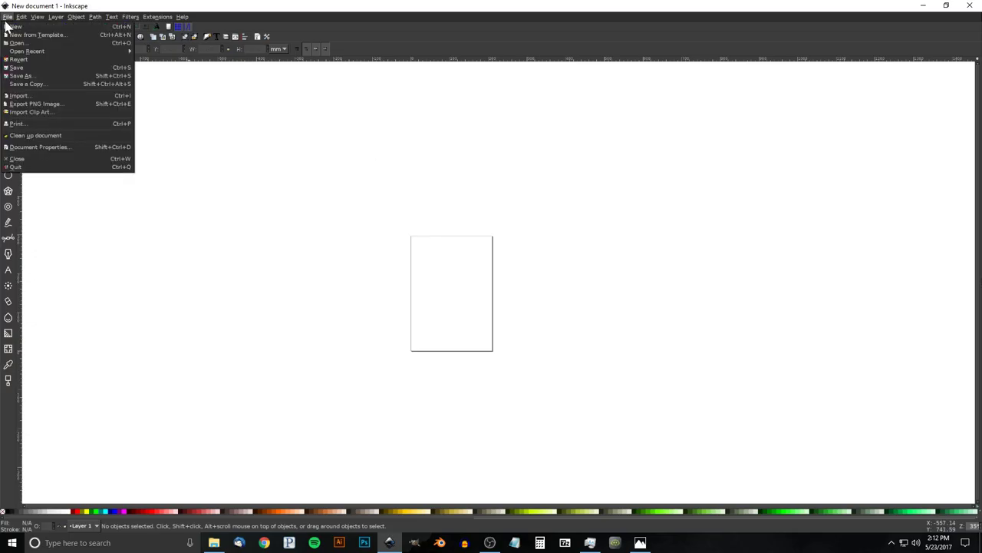
pyautogui.click(33, 148)
pyautogui.moveTo(848, 9); pyautogui.dragTo(575, 92)
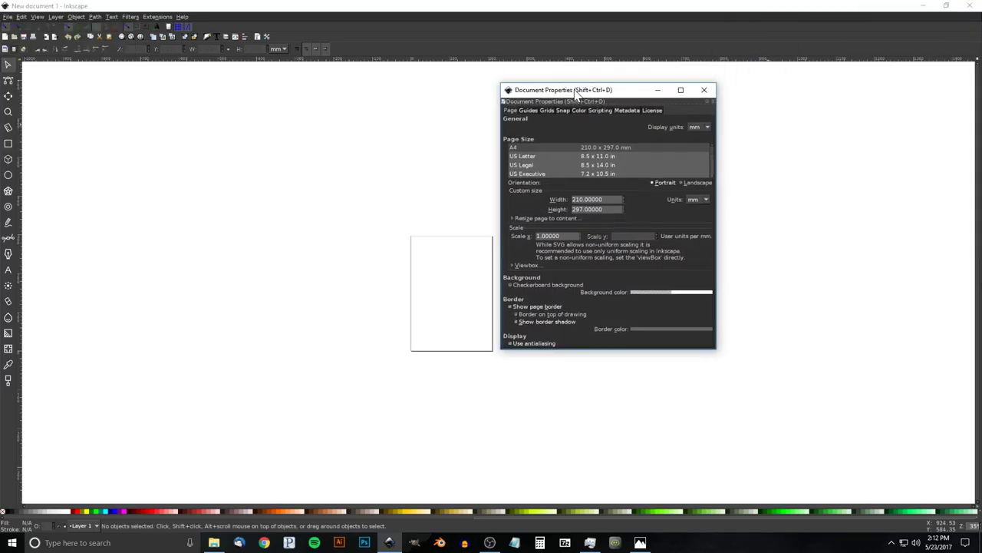
pyautogui.click(700, 127)
pyautogui.click(697, 107)
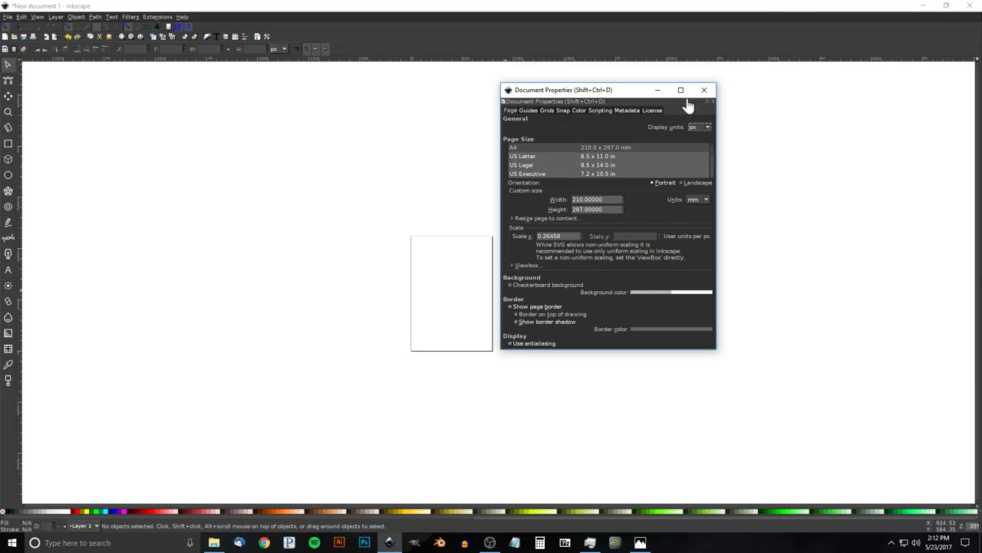
pyautogui.click(519, 307)
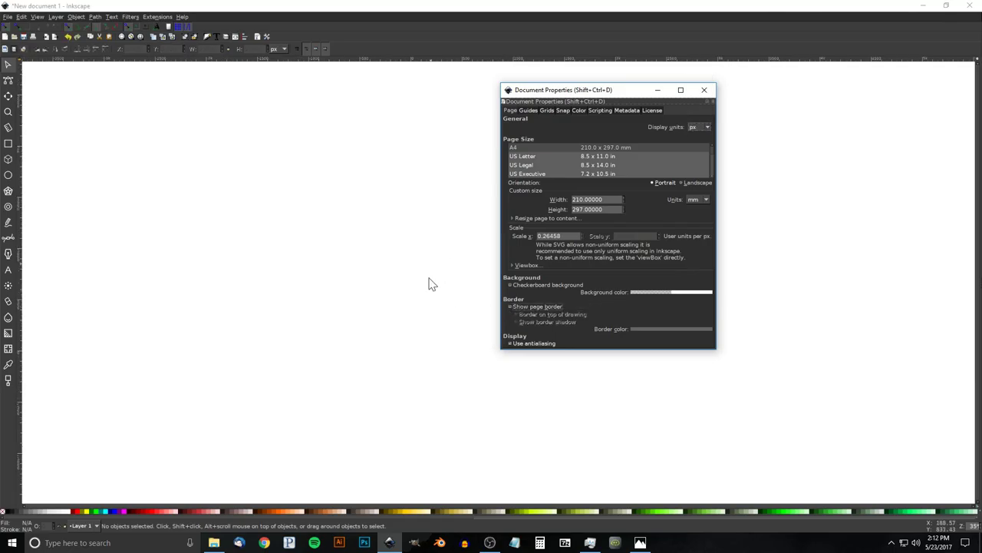
pyautogui.click(704, 90)
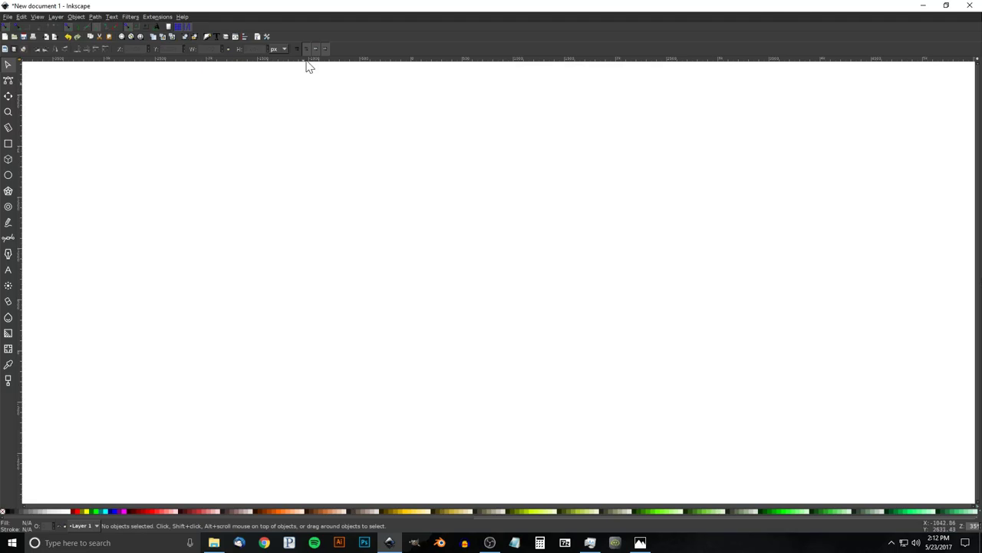
# - Open the Align and Distribute settings with alignment relative to Last selected, and open the Fill and Stroke settings
pyautogui.click(245, 38)
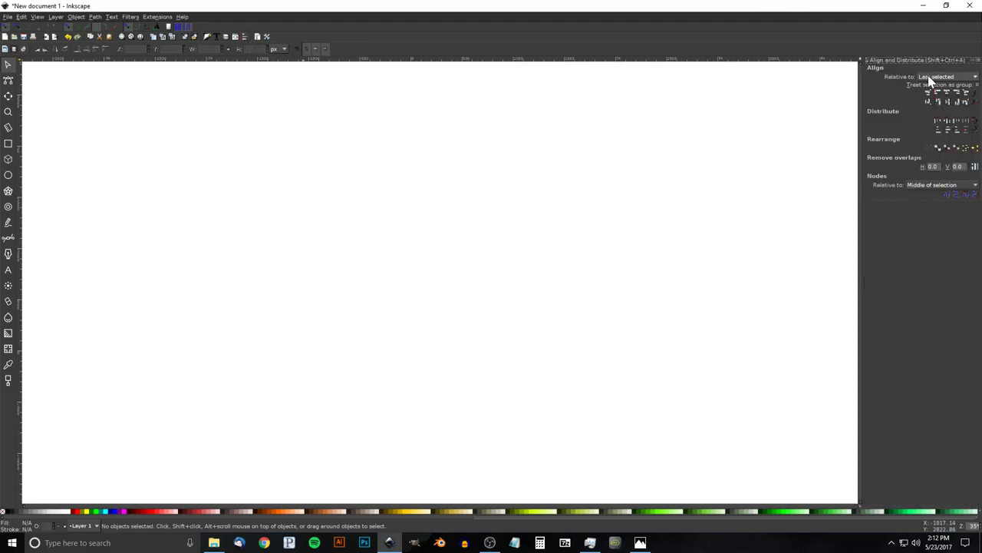
pyautogui.click(927, 77)
pyautogui.click(939, 78)
pyautogui.click(208, 37)
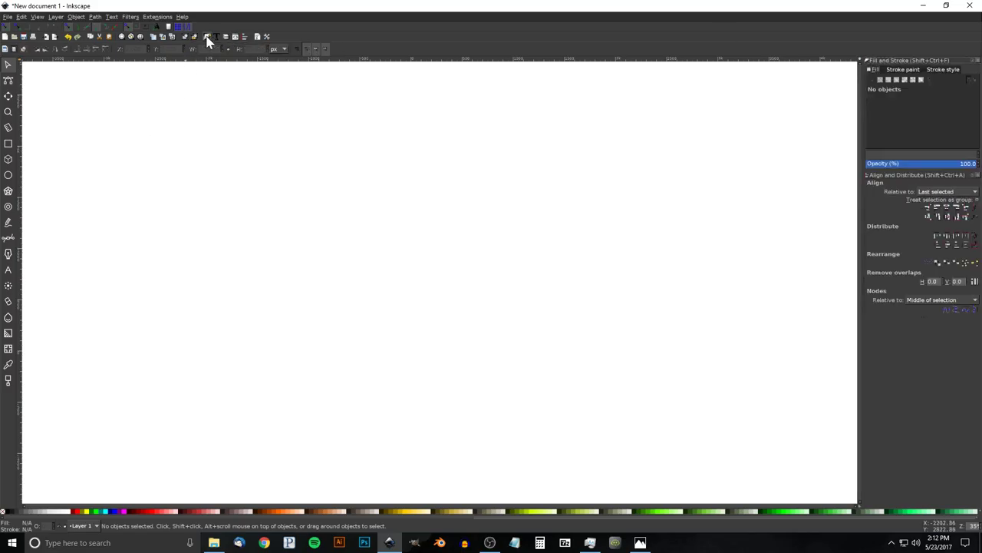
# - Add the text INKSCAPE on the upper part of the canvas
pyautogui.click(39, 20)
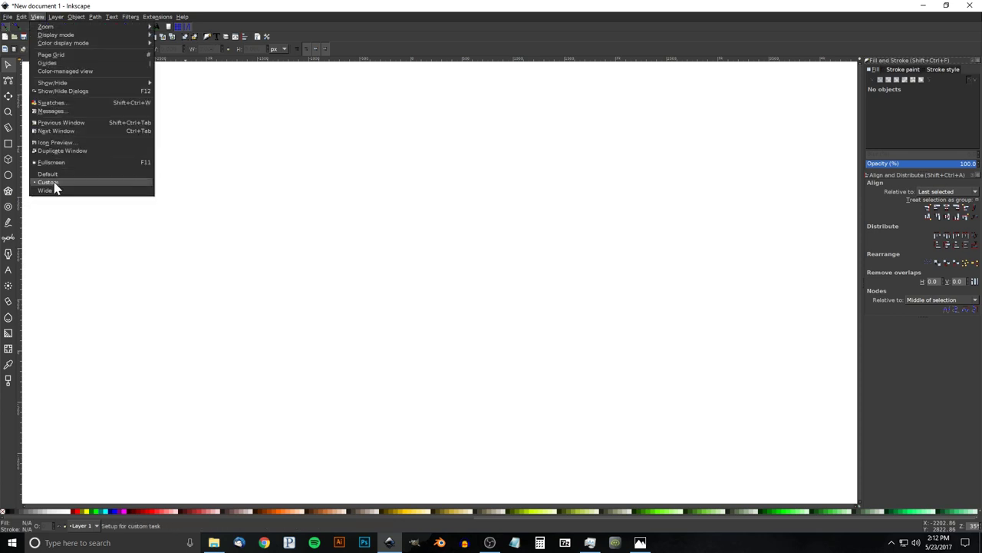
pyautogui.moveTo(67, 29)
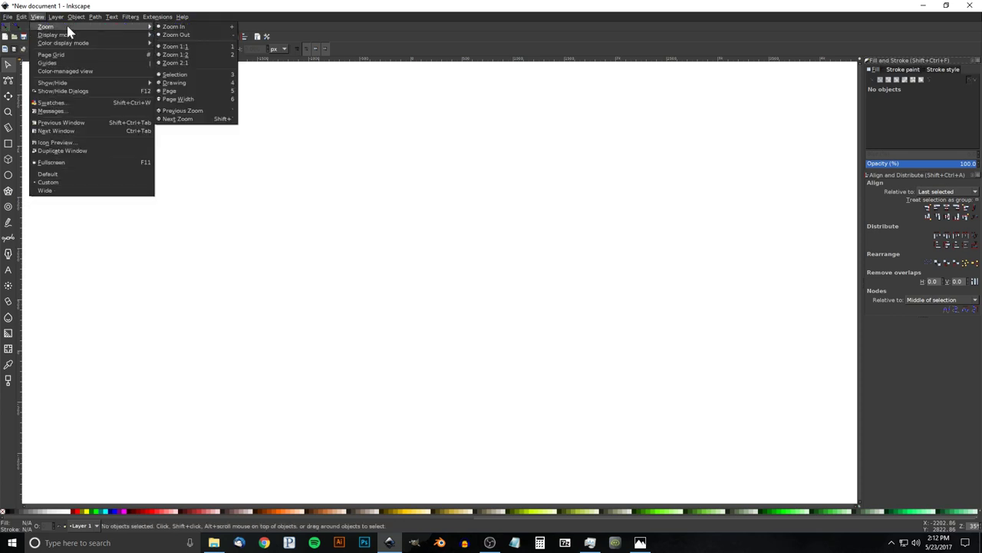
pyautogui.click(181, 48)
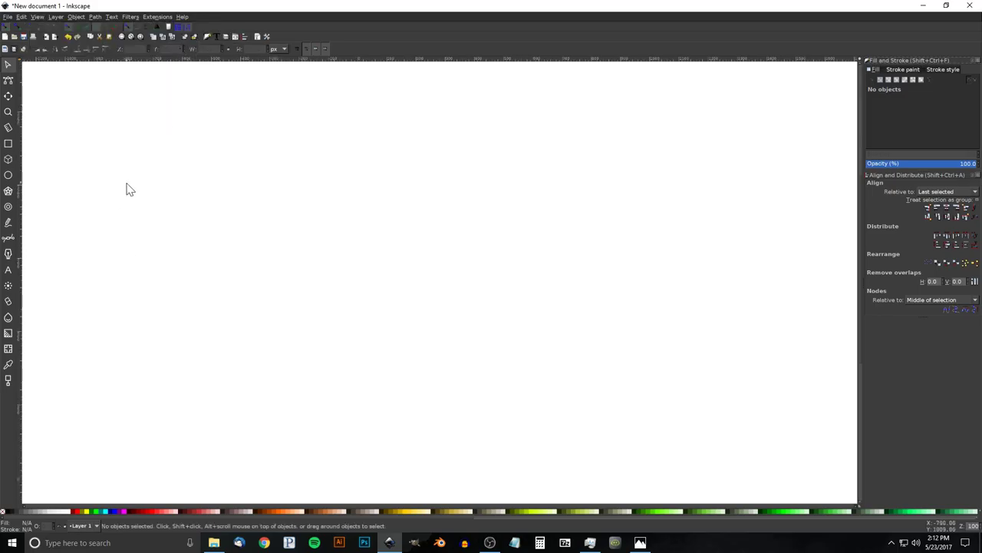
pyautogui.click(10, 270)
pyautogui.click(304, 193)
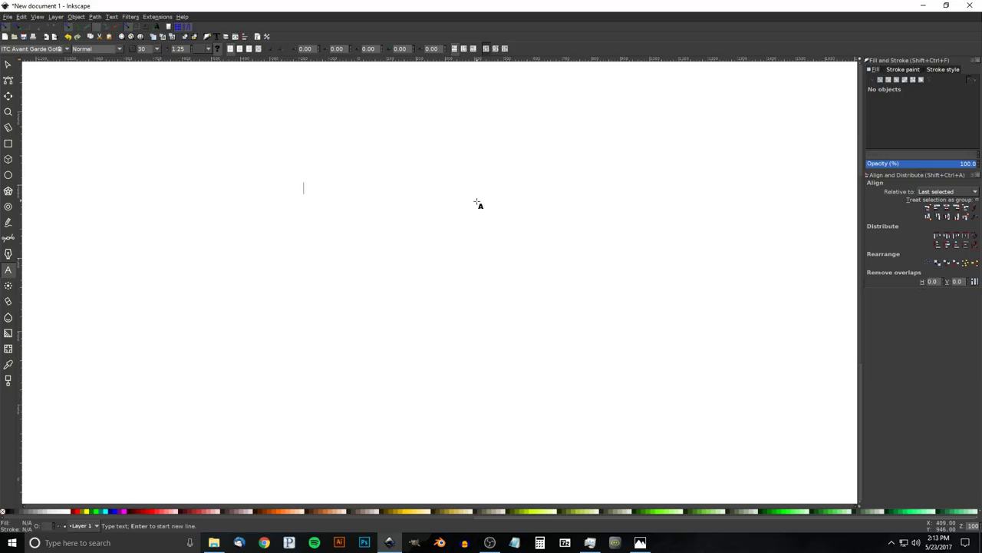
pyautogui.write('INKSCAPE')
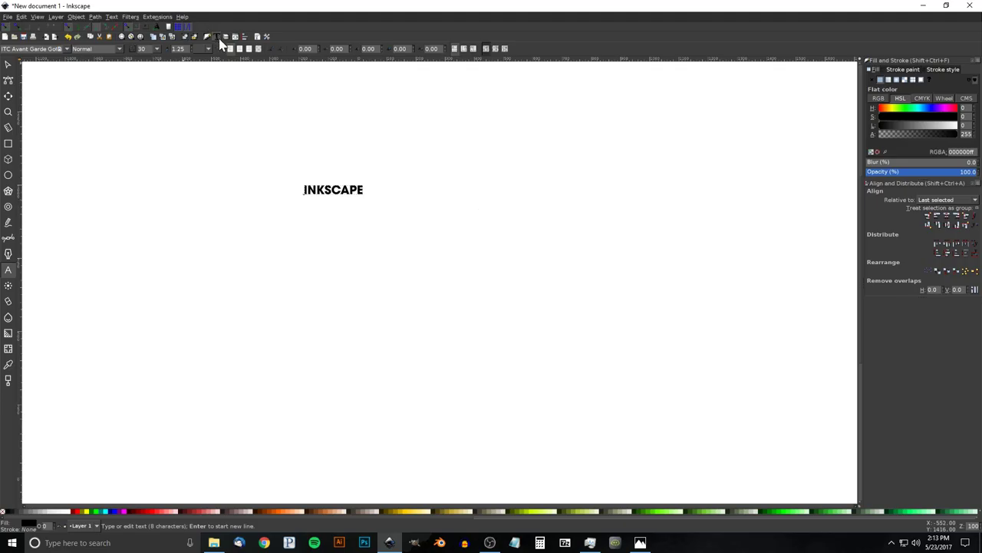
# - Change the INKSCAPE text's font to League Gothic Condensed at size 18
pyautogui.click(218, 36)
pyautogui.moveTo(817, 17); pyautogui.dragTo(586, 81)
pyautogui.click(528, 172)
pyautogui.click(500, 202)
pyautogui.click(514, 155)
pyautogui.click(522, 211)
pyautogui.click(527, 175)
pyautogui.write('lea')
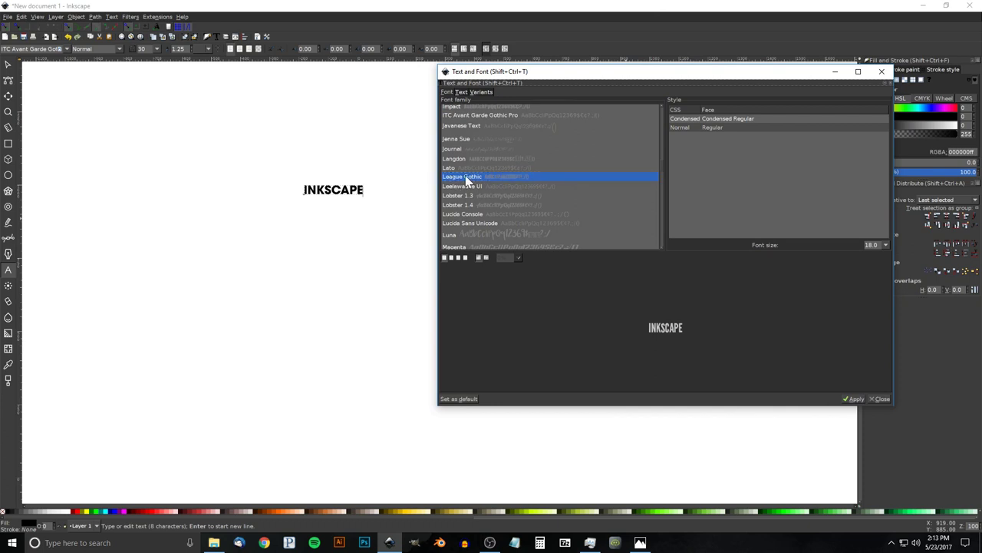
pyautogui.click(855, 399)
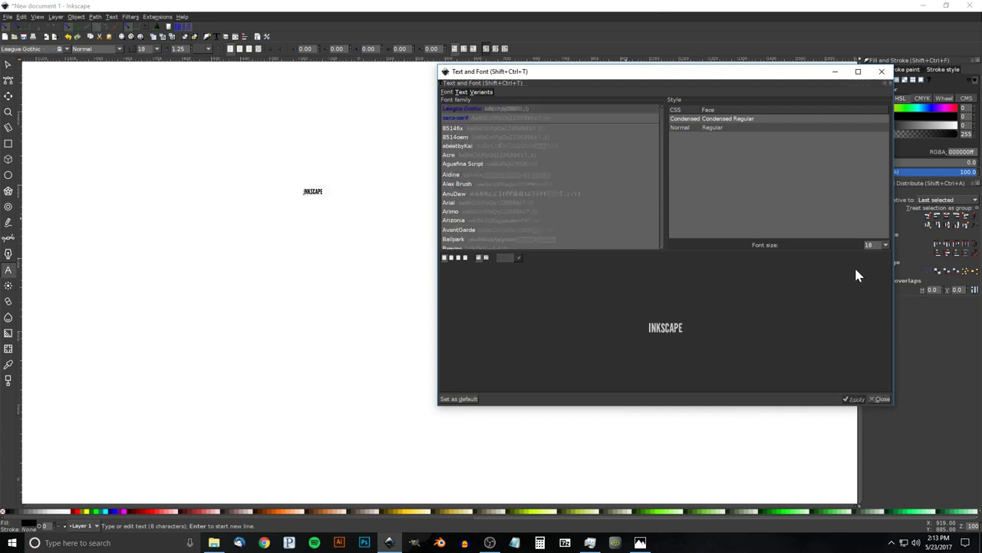
pyautogui.click(883, 72)
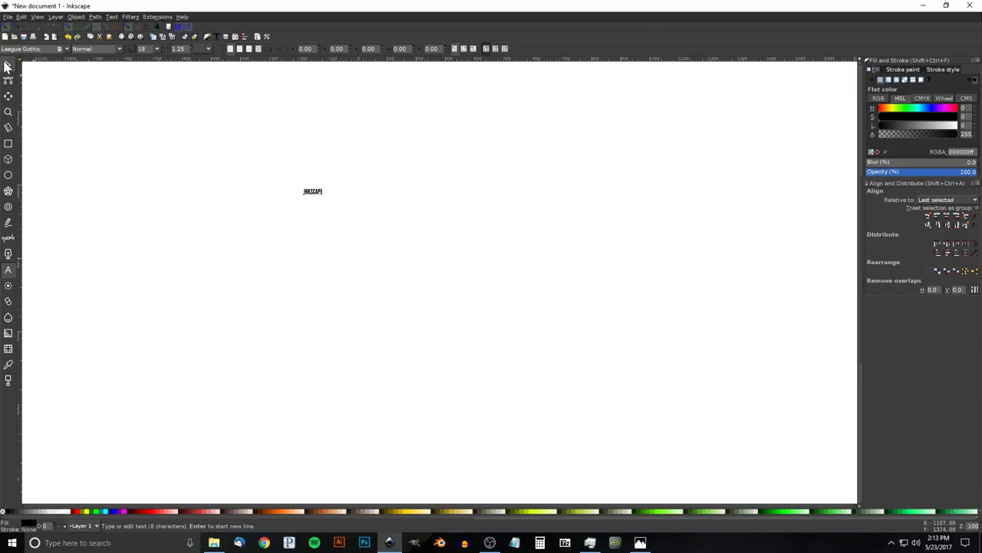
# - Enlarge the INKSCAPE text proportionally to about 483 px wide and convert it to paths
pyautogui.click(8, 65)
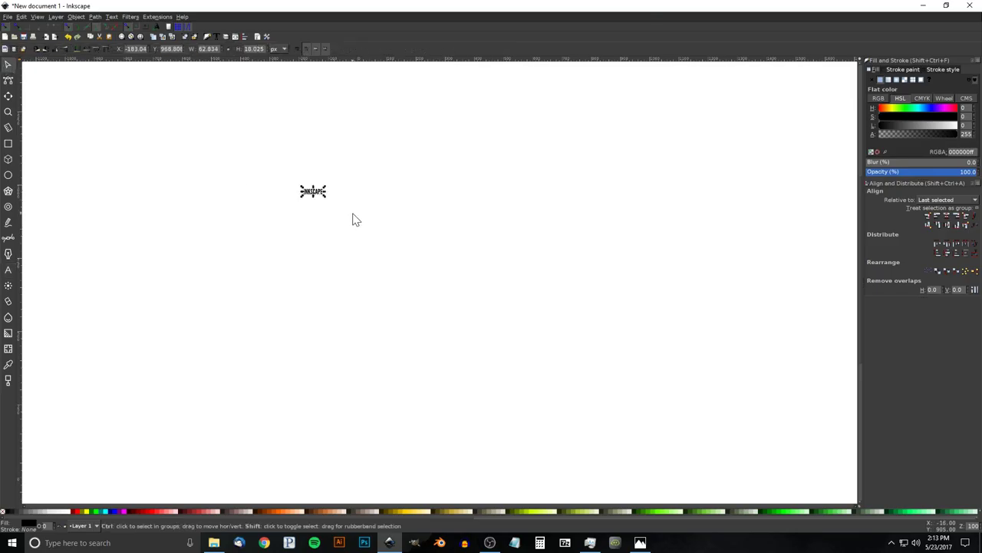
pyautogui.moveTo(326, 197); pyautogui.dragTo(413, 231)
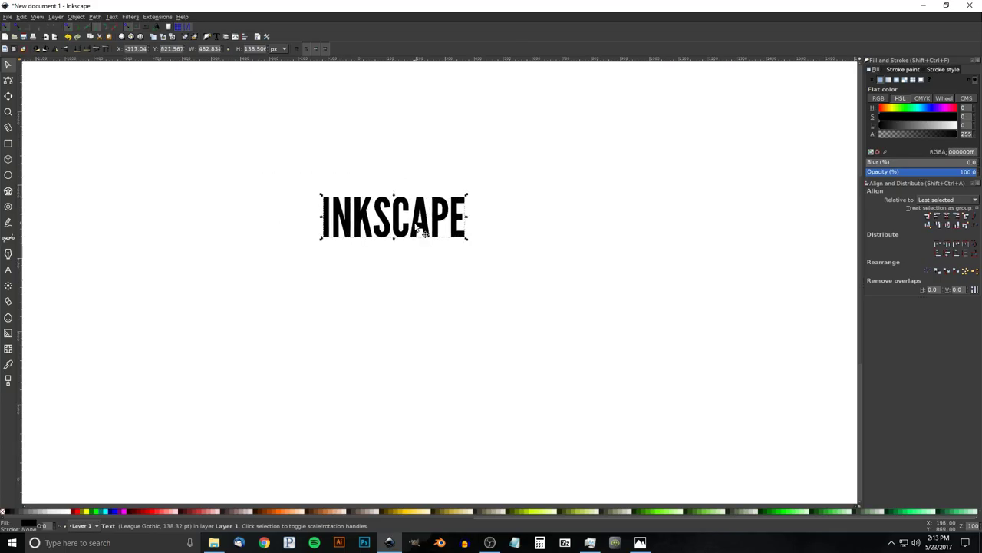
pyautogui.click(95, 17)
pyautogui.click(97, 23)
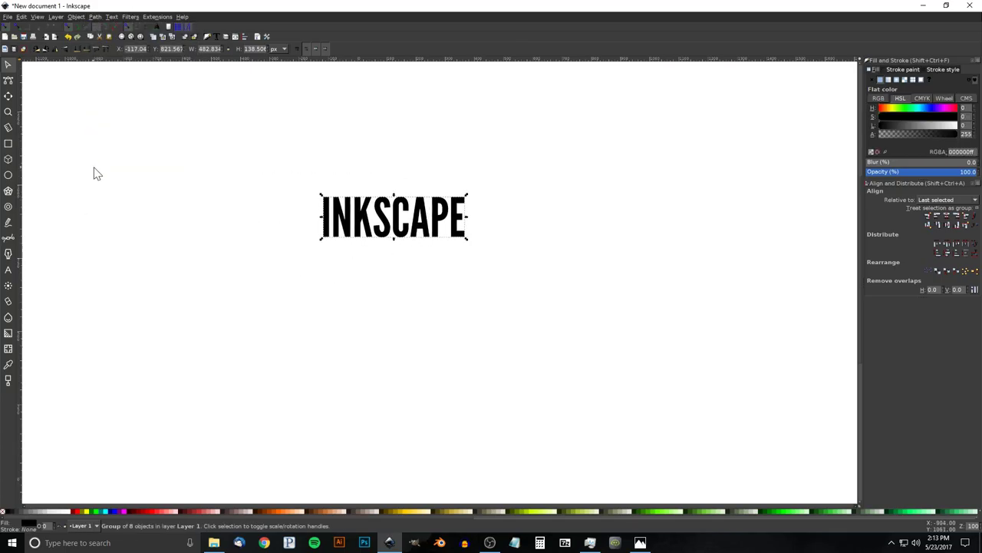
# - Ungroup the INKSCAPE letters and lower their opacity to about 54%
pyautogui.click(195, 37)
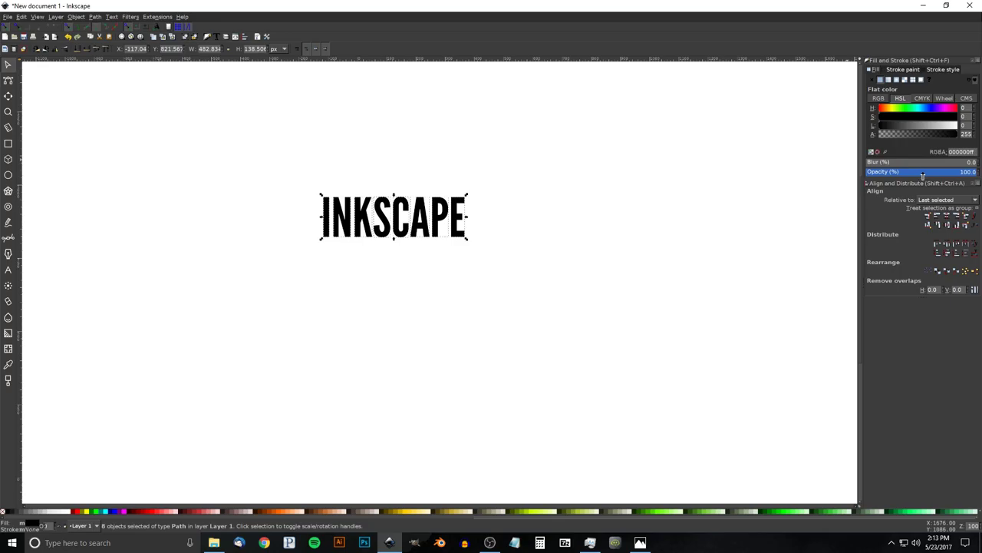
pyautogui.moveTo(923, 176); pyautogui.dragTo(926, 176)
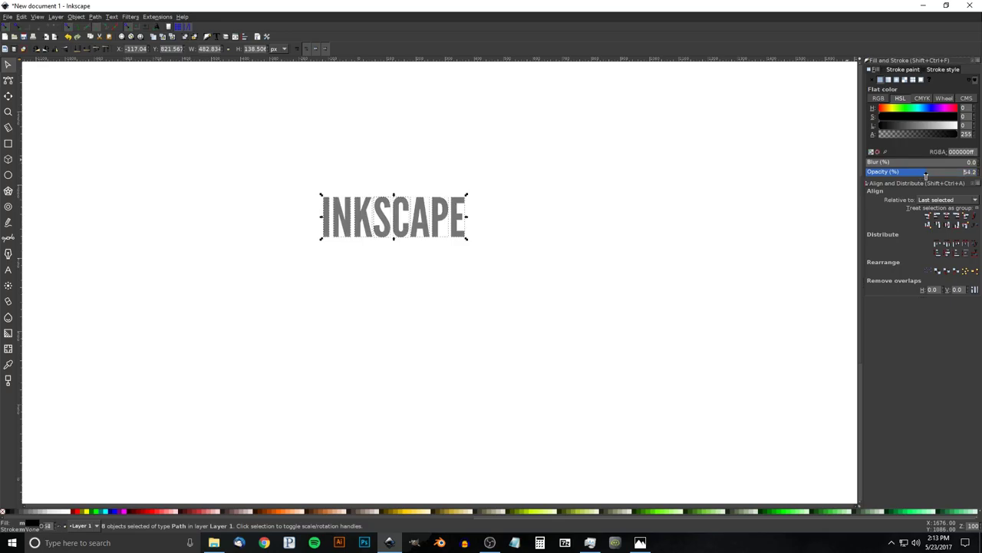
pyautogui.click(337, 163)
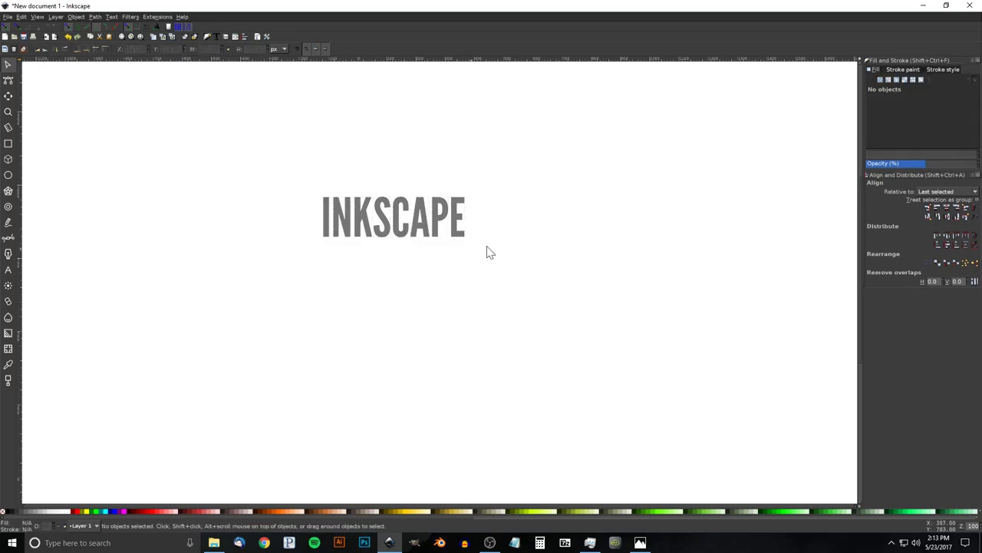
# - Move the E closer to the P, and move the P and E together closer to the A
pyautogui.keyDown('ctrl'); pyautogui.scroll(4, 397, 207); pyautogui.keyUp('ctrl')
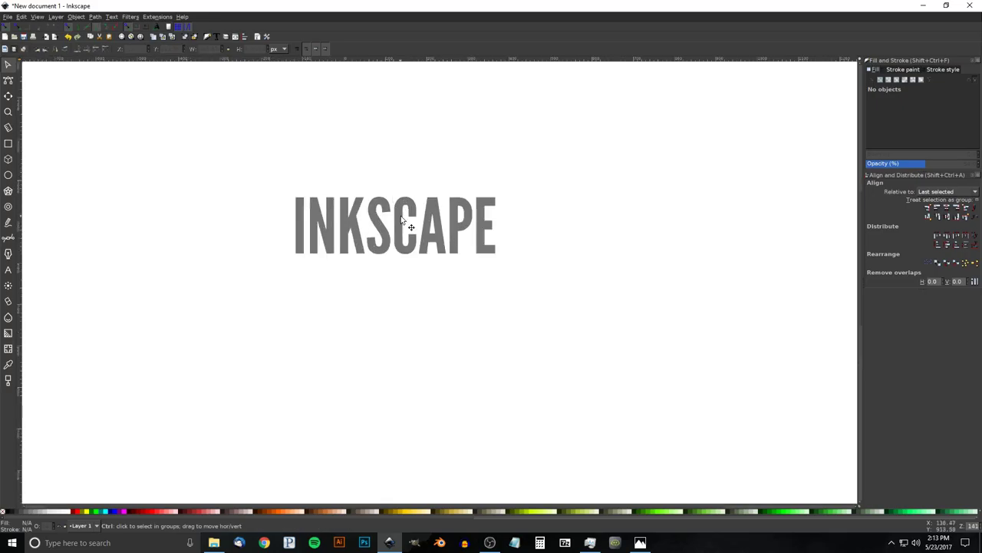
pyautogui.moveTo(403, 223); pyautogui.dragTo(421, 230)
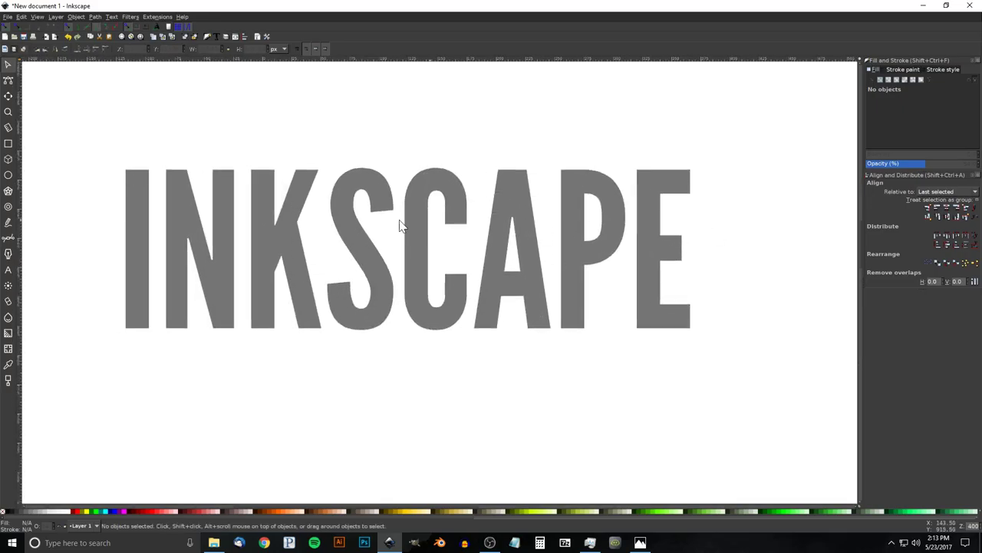
pyautogui.moveTo(688, 257); pyautogui.dragTo(637, 253)
pyautogui.keyDown('shift'); pyautogui.click(608, 244); pyautogui.keyUp('shift')
pyautogui.moveTo(559, 263); pyautogui.dragTo(569, 262)
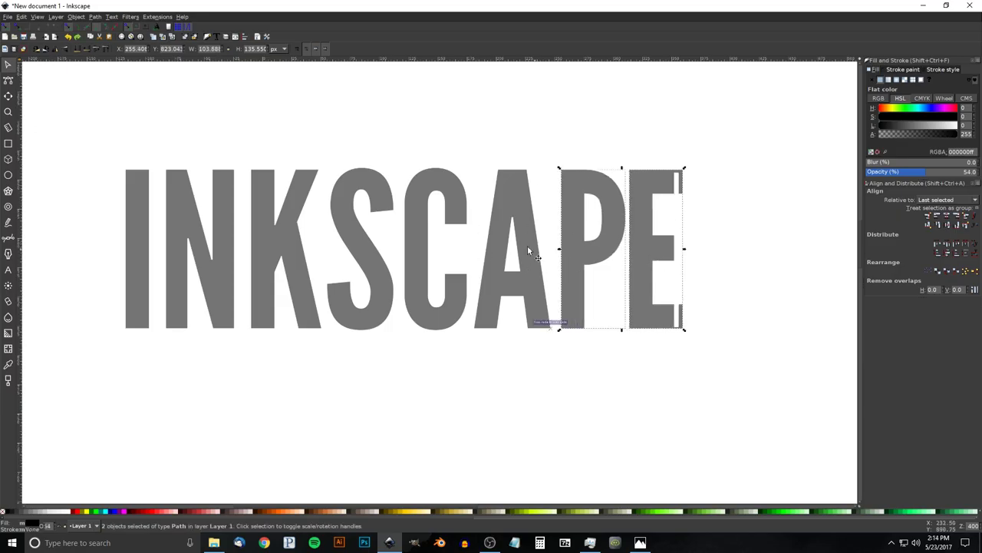
pyautogui.moveTo(657, 233); pyautogui.dragTo(644, 236)
# - Narrow the gaps in front of the A, C and S, moving each letter together with all letters following it
pyautogui.keyDown('shift'); pyautogui.click(518, 281); pyautogui.keyUp('shift')
pyautogui.moveTo(556, 298); pyautogui.dragTo(517, 288)
pyautogui.keyDown('shift'); pyautogui.click(459, 305); pyautogui.keyUp('shift')
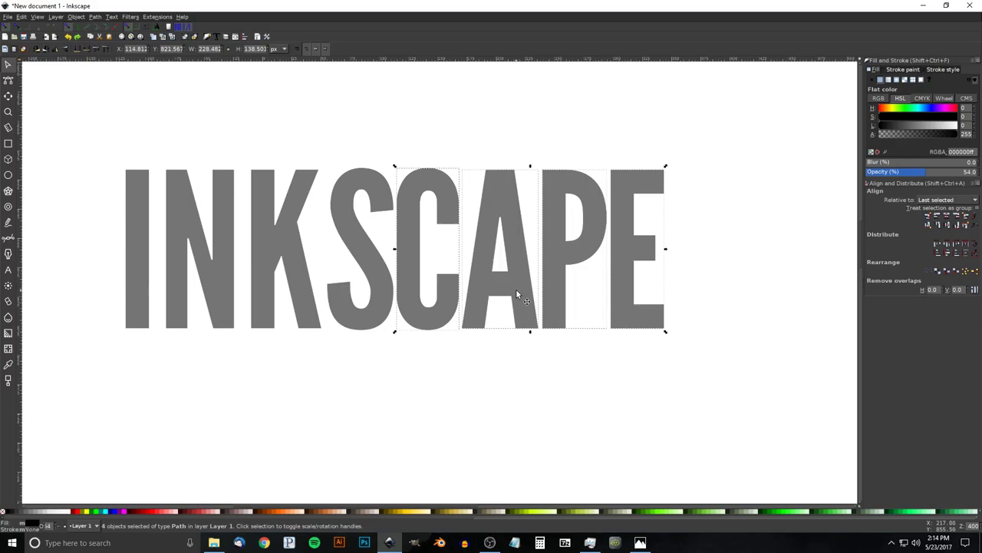
pyautogui.keyDown('shift'); pyautogui.click(354, 231); pyautogui.keyUp('shift')
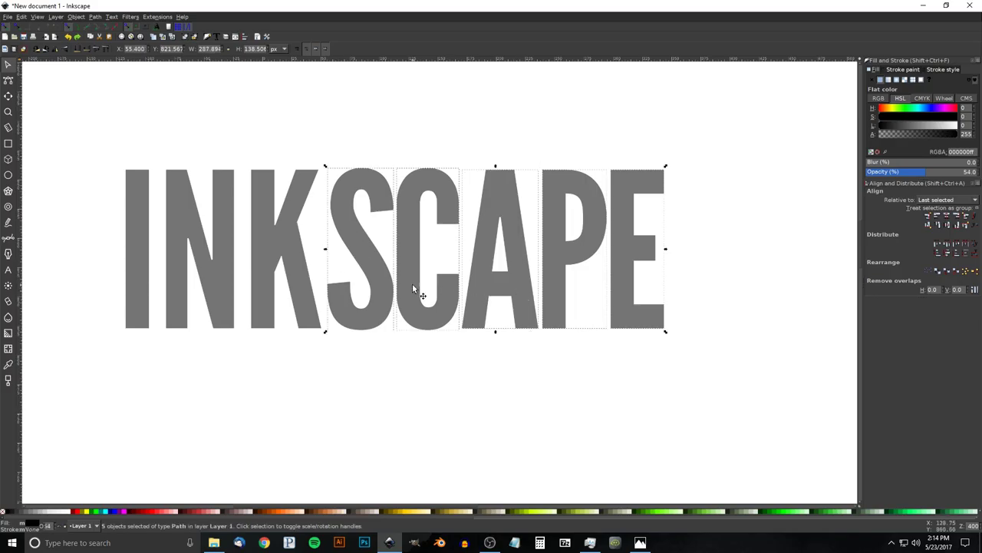
pyautogui.moveTo(410, 284); pyautogui.dragTo(409, 282)
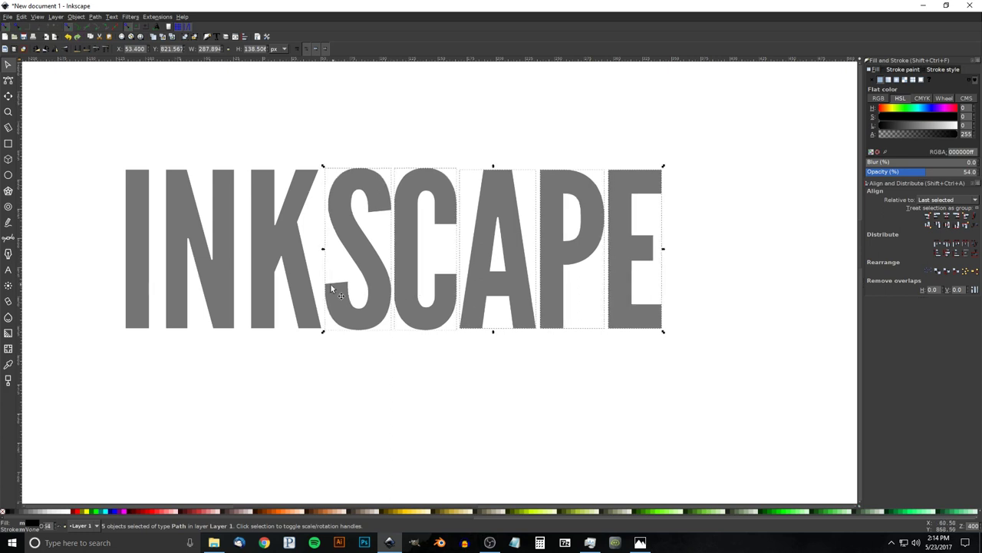
# - Narrow the gaps in front of the K and N, moving each letter together with all letters following it
pyautogui.keyDown('shift'); pyautogui.click(293, 252); pyautogui.keyUp('shift')
pyautogui.moveTo(371, 300); pyautogui.dragTo(363, 300)
pyautogui.keyDown('shift'); pyautogui.click(220, 285); pyautogui.keyUp('shift')
pyautogui.moveTo(267, 239); pyautogui.dragTo(260, 242)
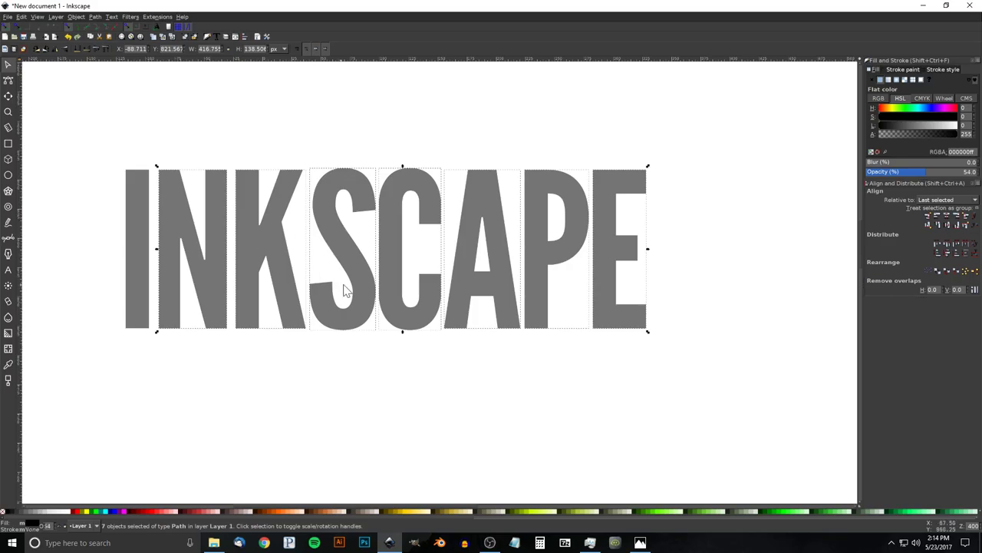
# - Nudge the I, N and K together slightly closer to the S
pyautogui.click(305, 352)
pyautogui.click(261, 220)
pyautogui.keyDown('shift'); pyautogui.click(200, 236); pyautogui.keyUp('shift')
pyautogui.keyDown('shift'); pyautogui.click(141, 232); pyautogui.keyUp('shift')
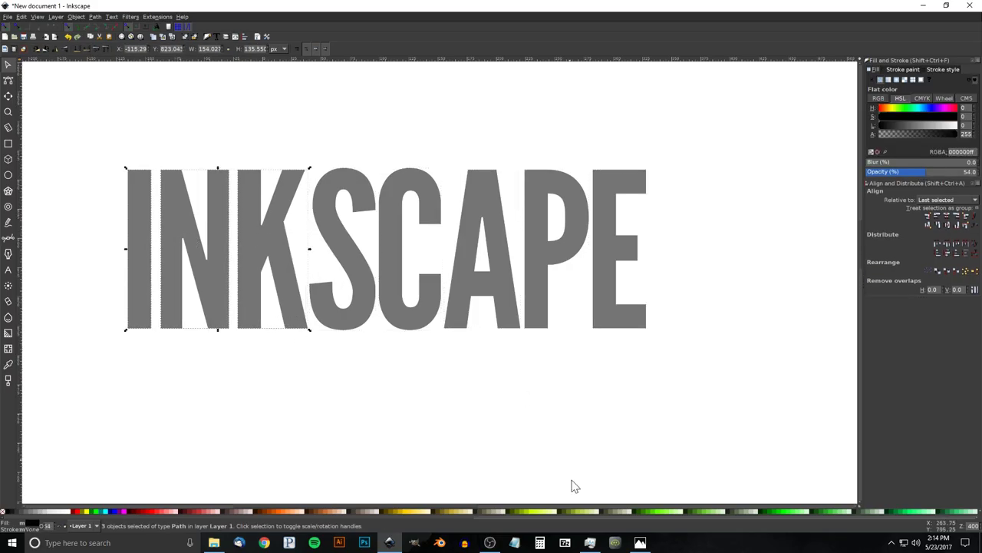
# - Check the finished lettering design in the thumbnail.png reference image, return to Inkscape and deselect the letters
pyautogui.hotkey('alt', 'Tab')
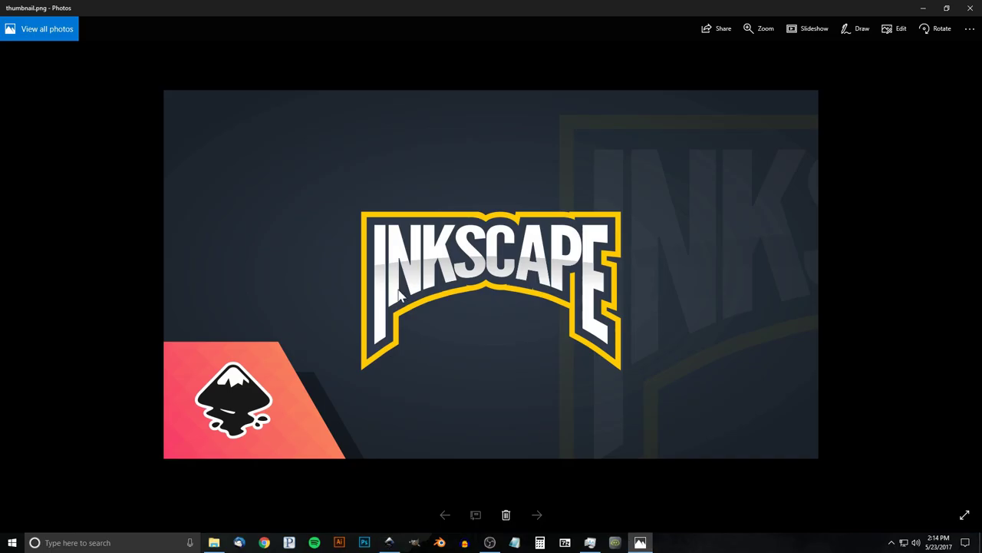
pyautogui.click(391, 543)
pyautogui.scroll(2, 466, 323)
pyautogui.click(521, 411)
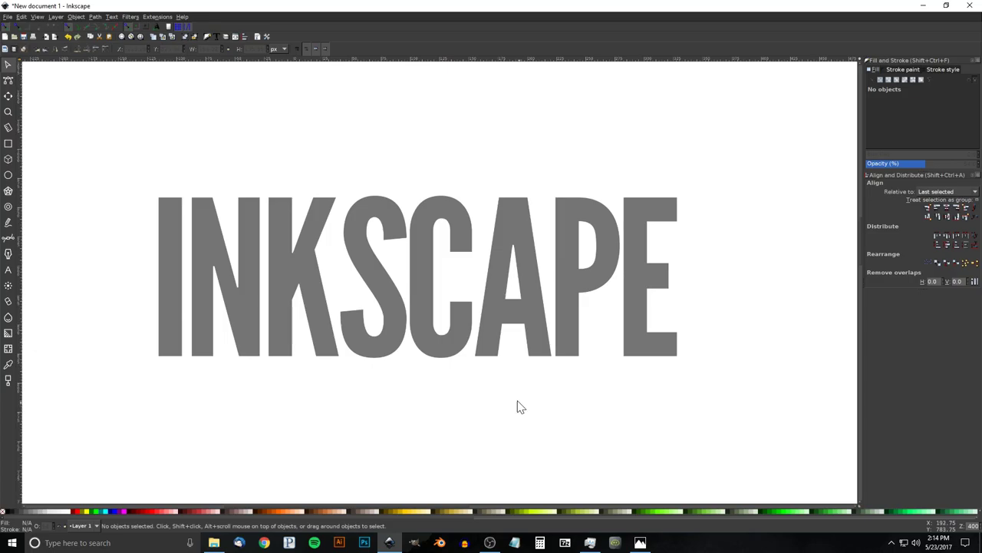
# - Group all the INKSCAPE letters into one object and copy the group
pyautogui.moveTo(533, 213); pyautogui.dragTo(510, 226)
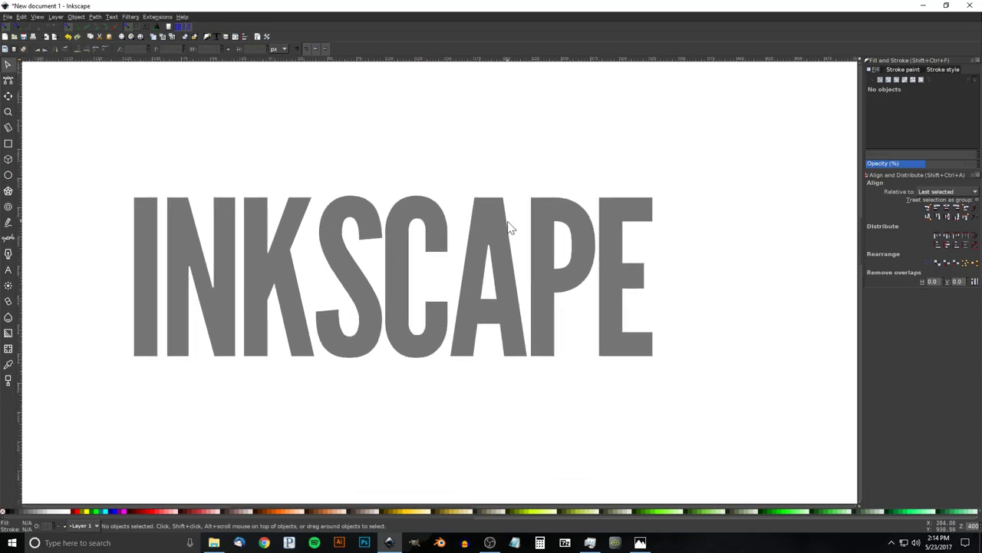
pyautogui.press('1')
pyautogui.moveTo(537, 320); pyautogui.dragTo(518, 180)
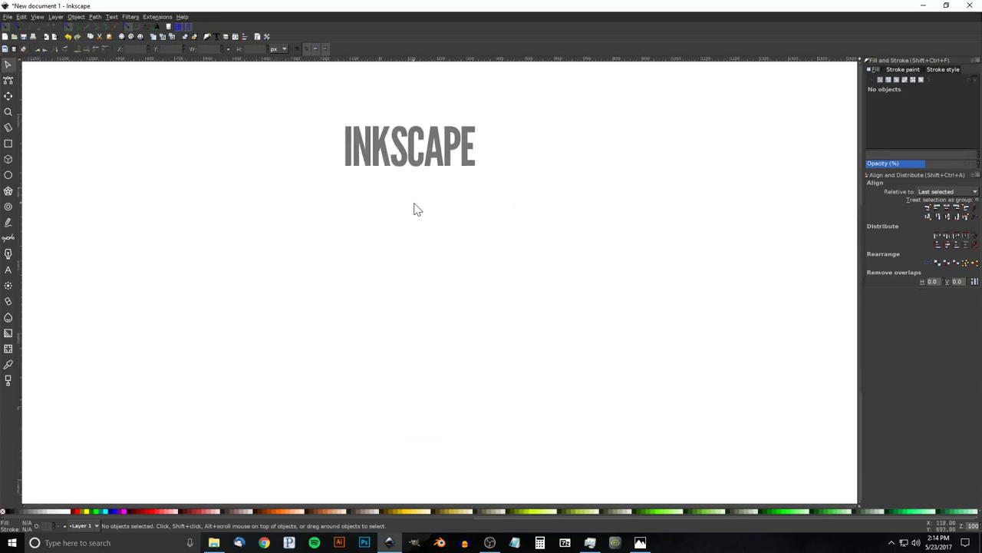
pyautogui.moveTo(413, 225); pyautogui.dragTo(407, 275)
pyautogui.moveTo(690, 342); pyautogui.dragTo(200, 107)
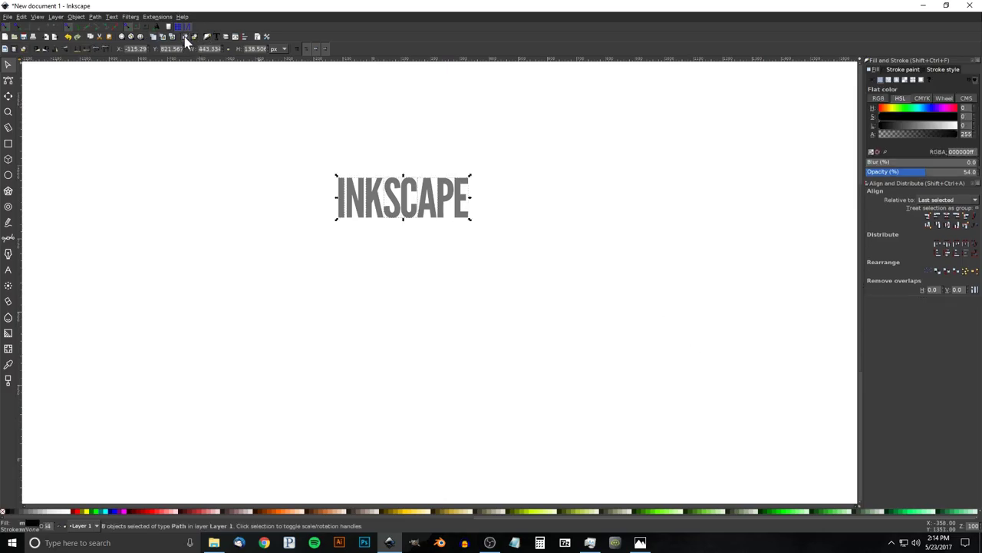
pyautogui.click(184, 37)
pyautogui.click(23, 17)
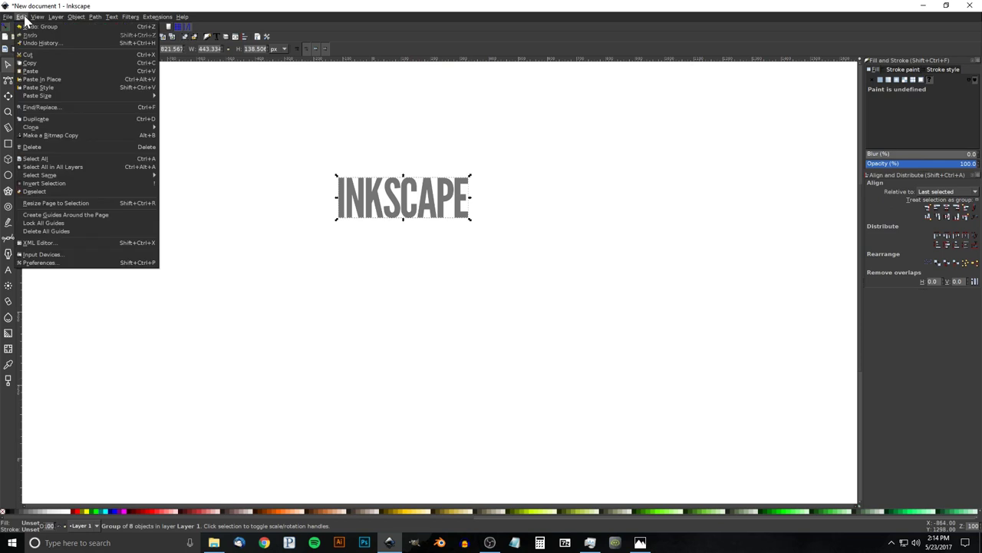
pyautogui.click(27, 63)
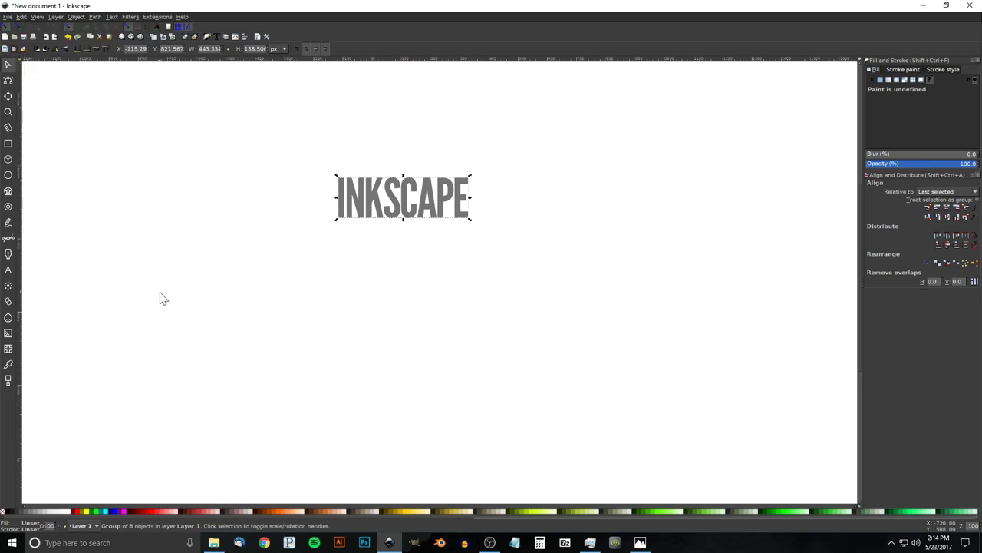
# - Draw a rectangle about 1048 × 574 px overlapping the lettering, fill it red (ff0000) and set its opacity to 48.9%
pyautogui.click(7, 145)
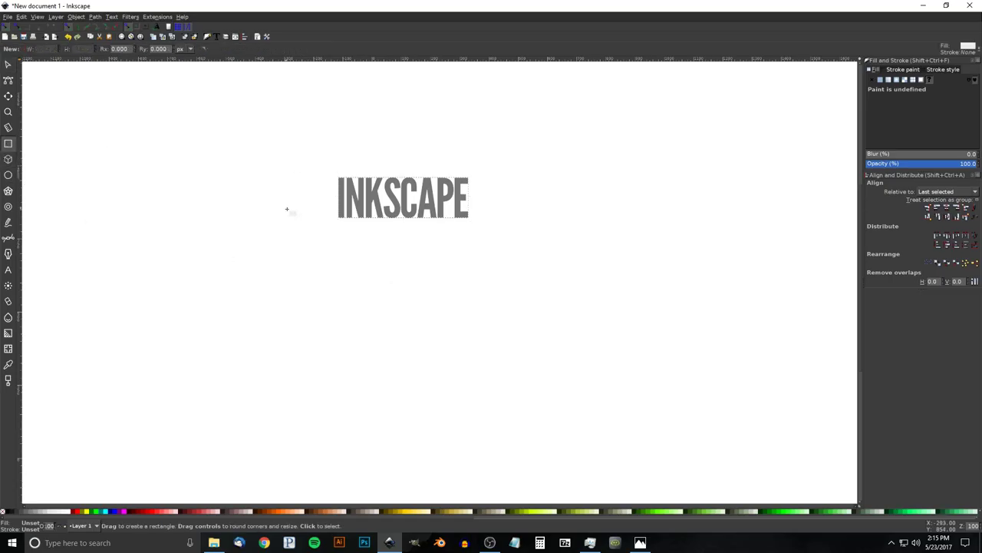
pyautogui.moveTo(262, 188); pyautogui.dragTo(570, 356)
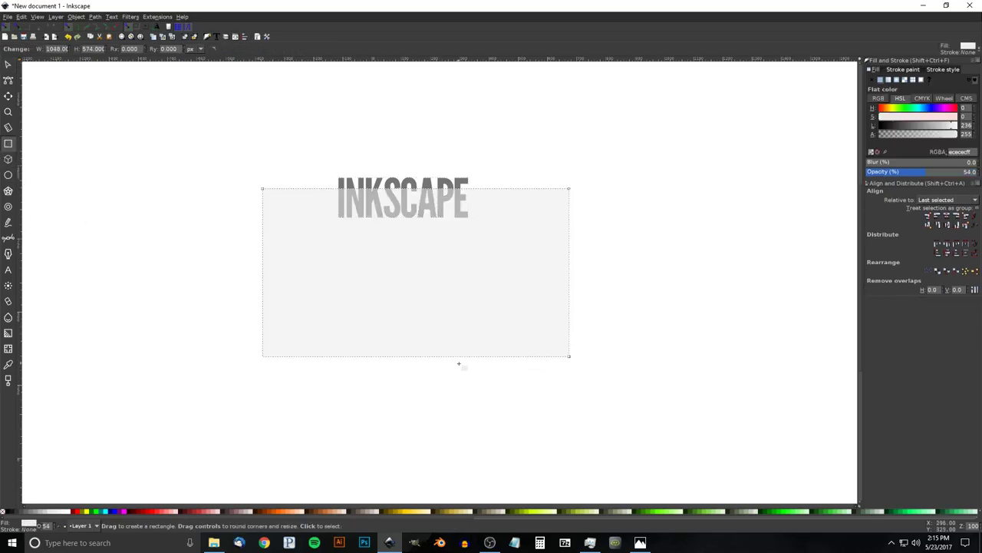
pyautogui.click(75, 511)
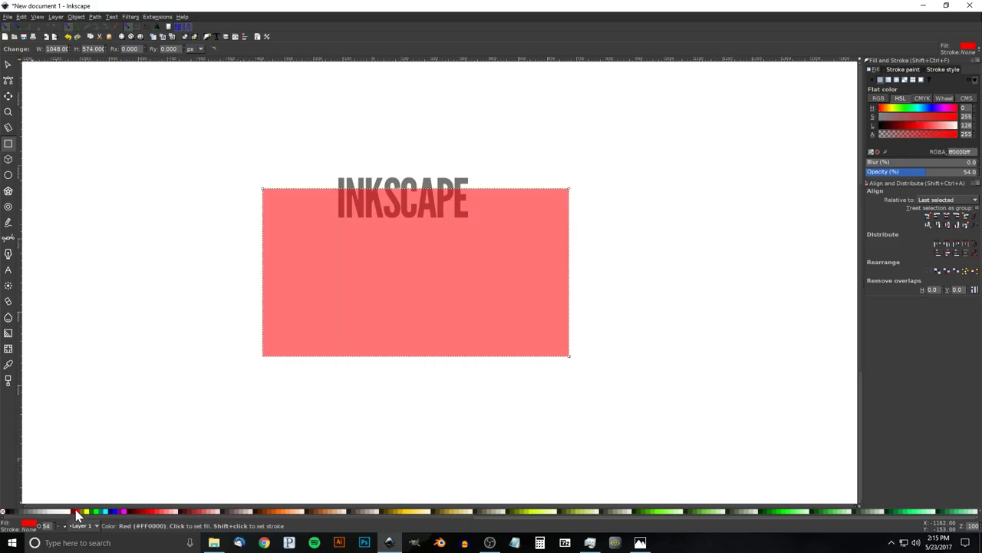
pyautogui.moveTo(929, 173); pyautogui.dragTo(924, 174)
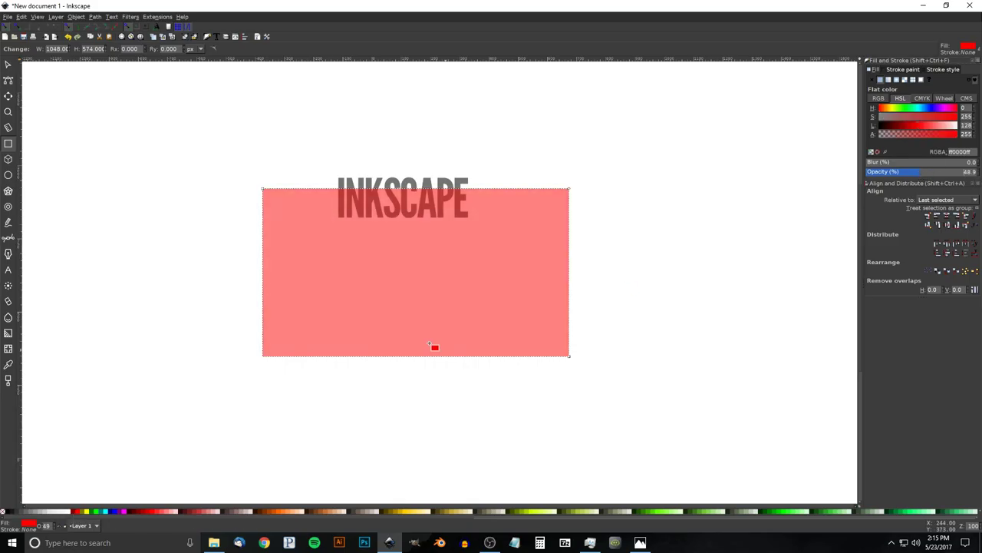
# - Convert the red rectangle to a path and paste the copied lettering group's size onto it
pyautogui.click(94, 17)
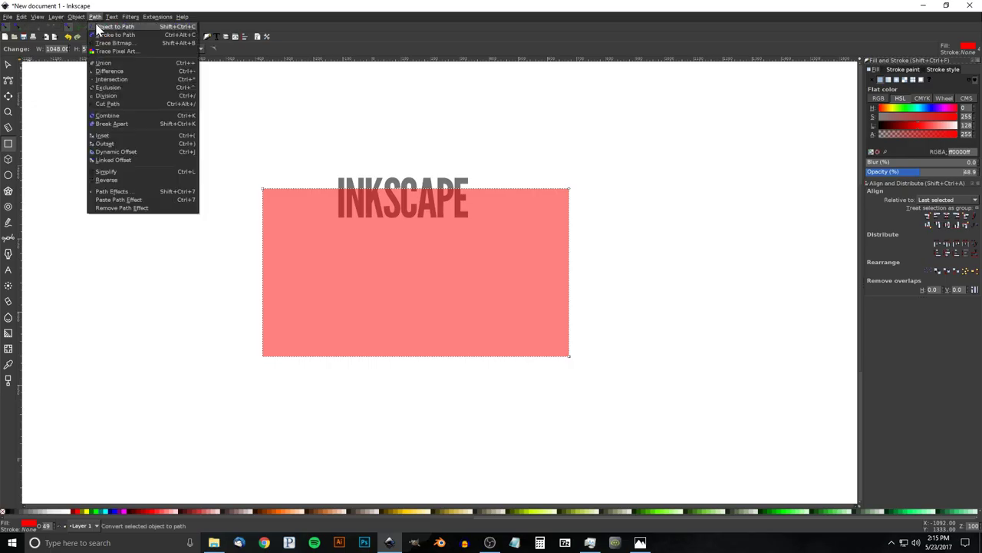
pyautogui.click(97, 28)
pyautogui.click(21, 17)
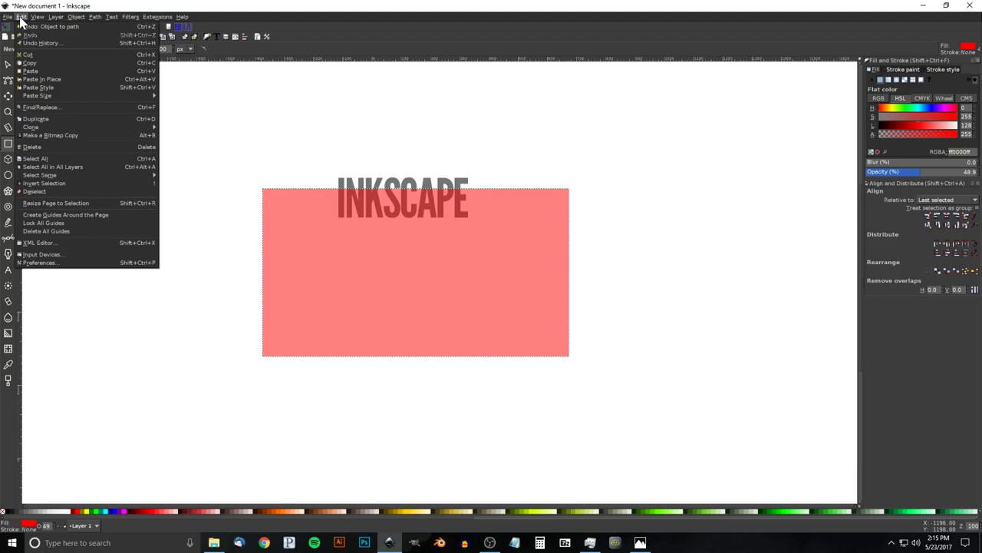
pyautogui.moveTo(58, 94)
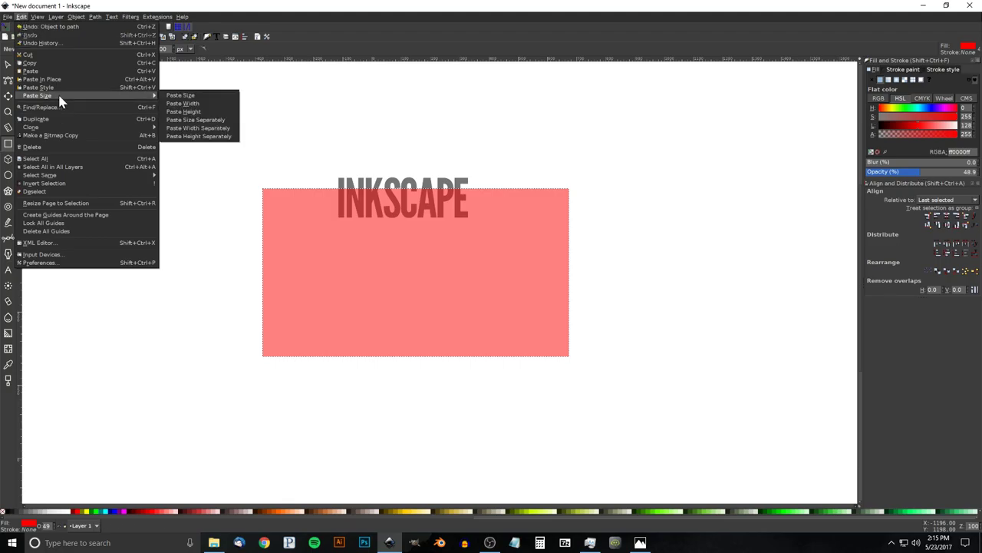
pyautogui.click(180, 97)
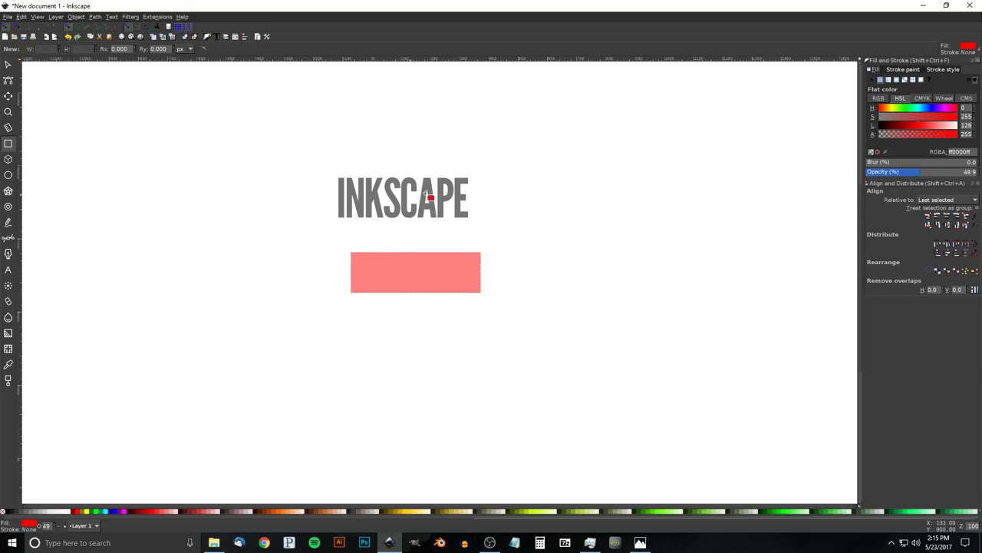
# - Centre the lettering group and the red rectangle on each other, both horizontally and vertically
pyautogui.click(8, 63)
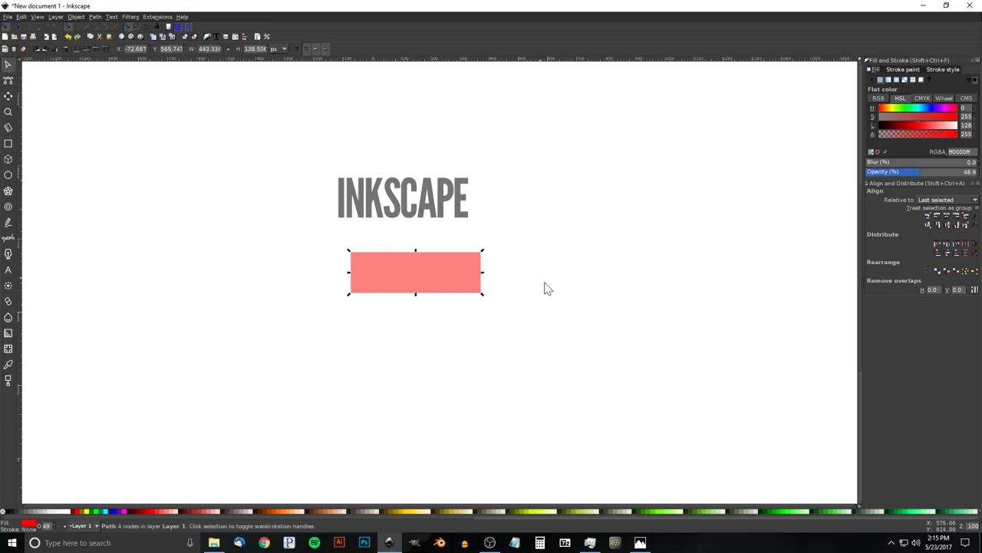
pyautogui.moveTo(631, 361); pyautogui.dragTo(176, 97)
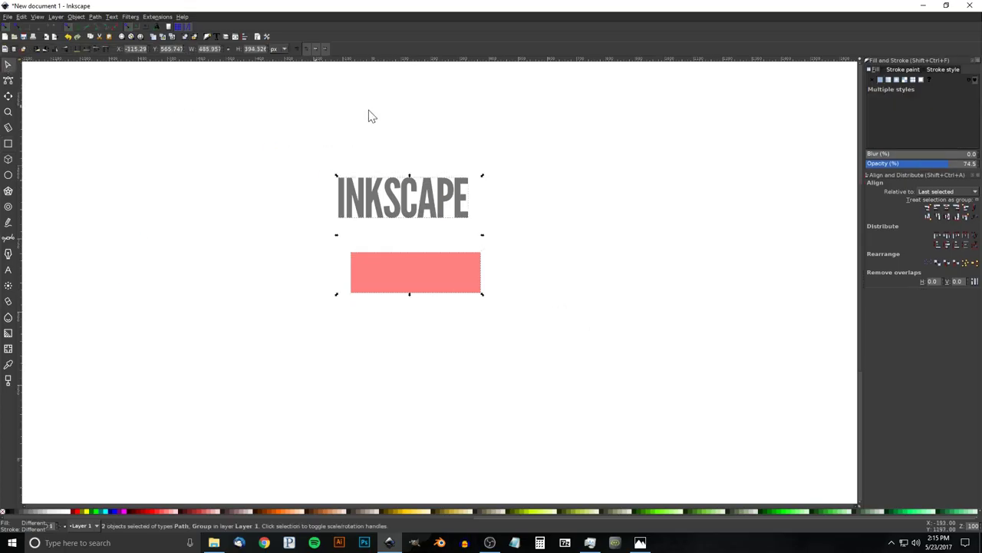
pyautogui.click(945, 217)
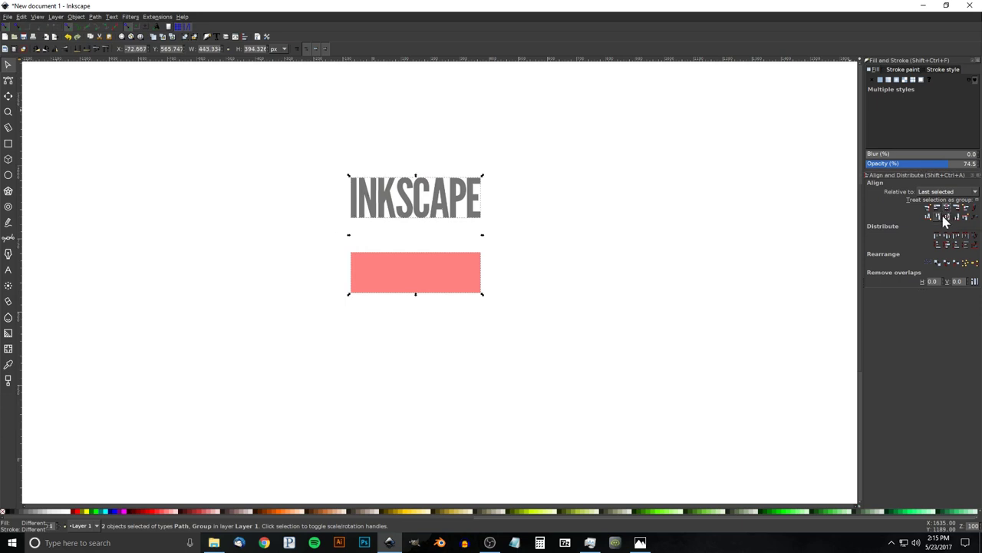
pyautogui.click(944, 218)
pyautogui.click(537, 211)
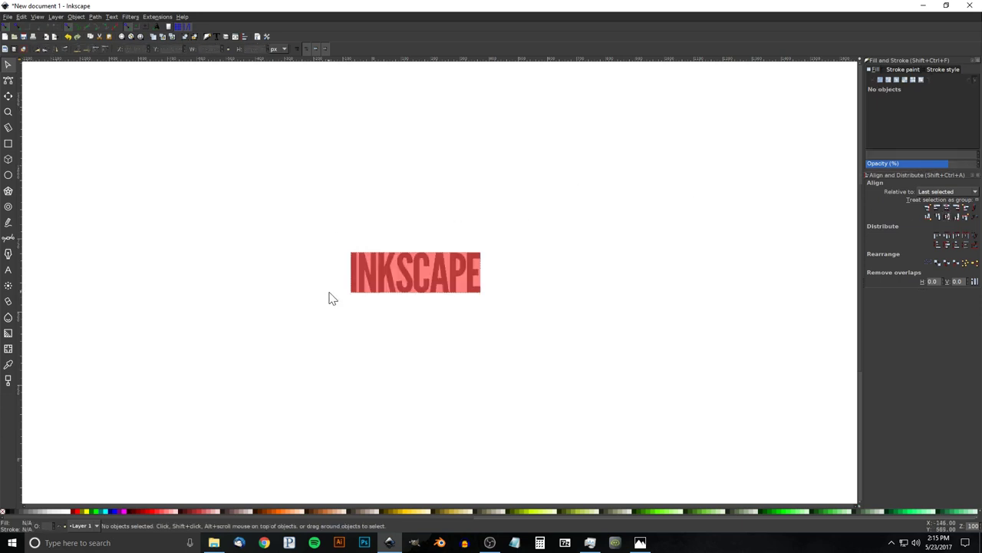
# - Lower the red rectangle behind the letters and extend its bottom edge downward to a total height of about 683 px
pyautogui.click(464, 271)
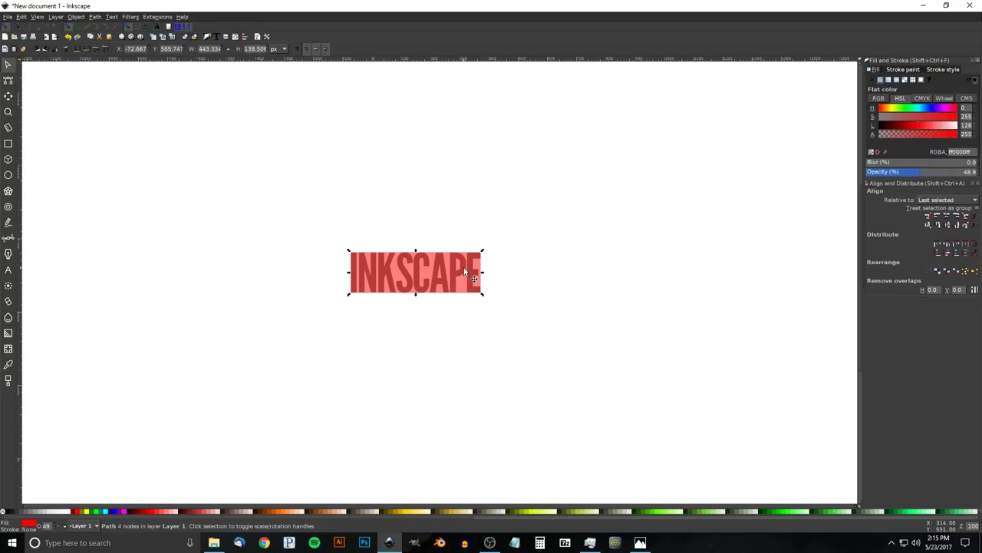
pyautogui.click(78, 50)
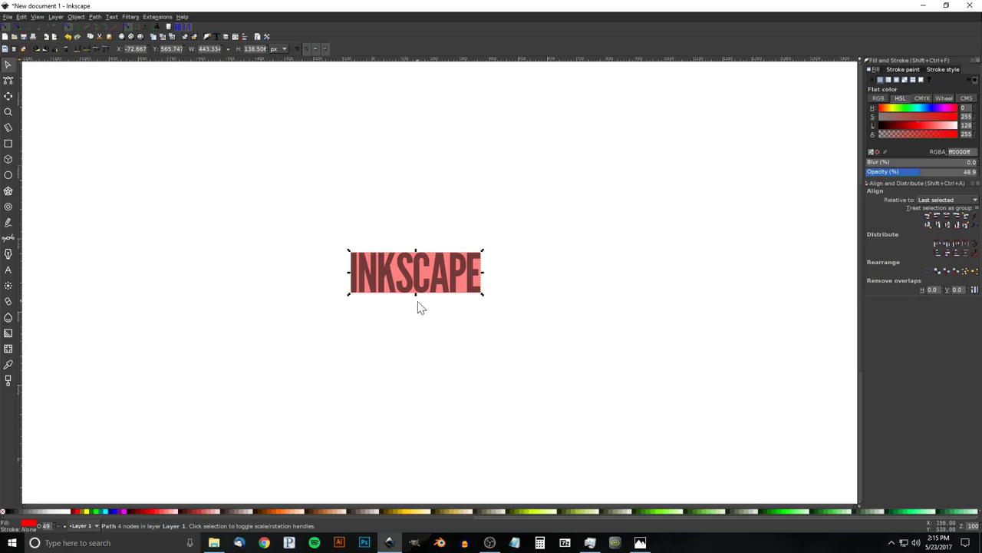
pyautogui.moveTo(417, 296); pyautogui.dragTo(419, 461)
pyautogui.scroll(-2, 458, 362)
pyautogui.scroll(-2, 458, 363)
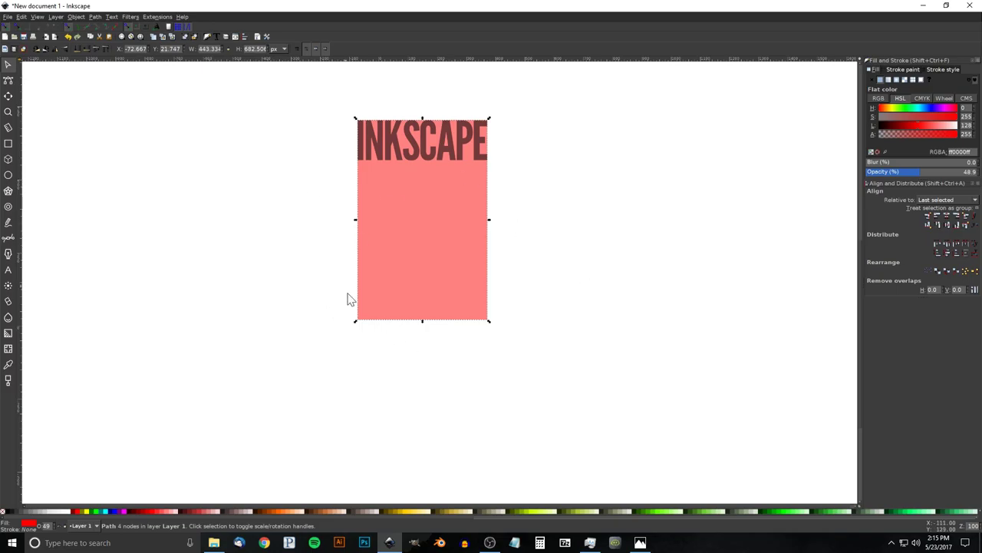
# - Draw an ellipse about 829 × 656 px across the lower part of the red rectangle and fill it blue (0000ff)
pyautogui.click(8, 175)
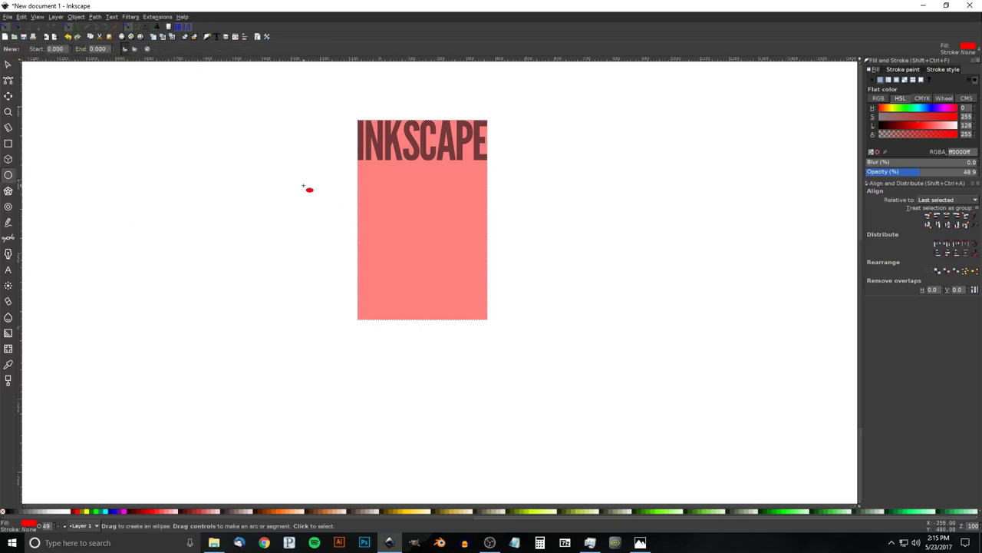
pyautogui.moveTo(307, 197); pyautogui.dragTo(550, 388)
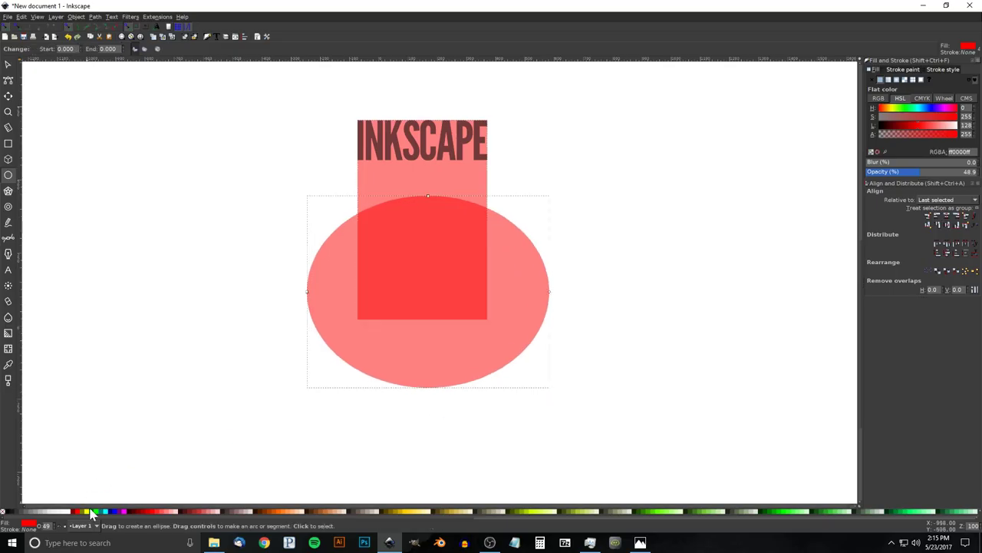
pyautogui.click(114, 511)
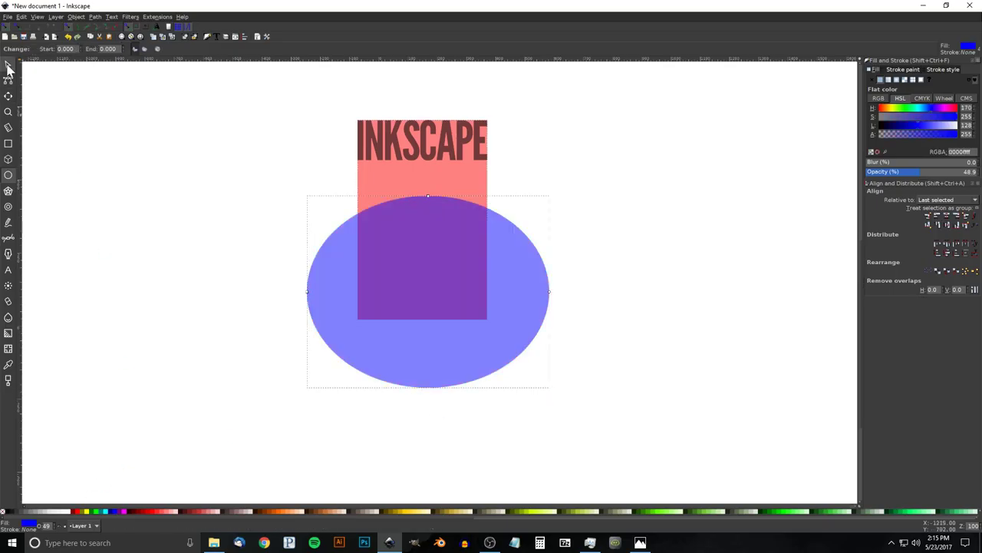
# - Centre the blue ellipse horizontally on the red rectangle
pyautogui.click(8, 68)
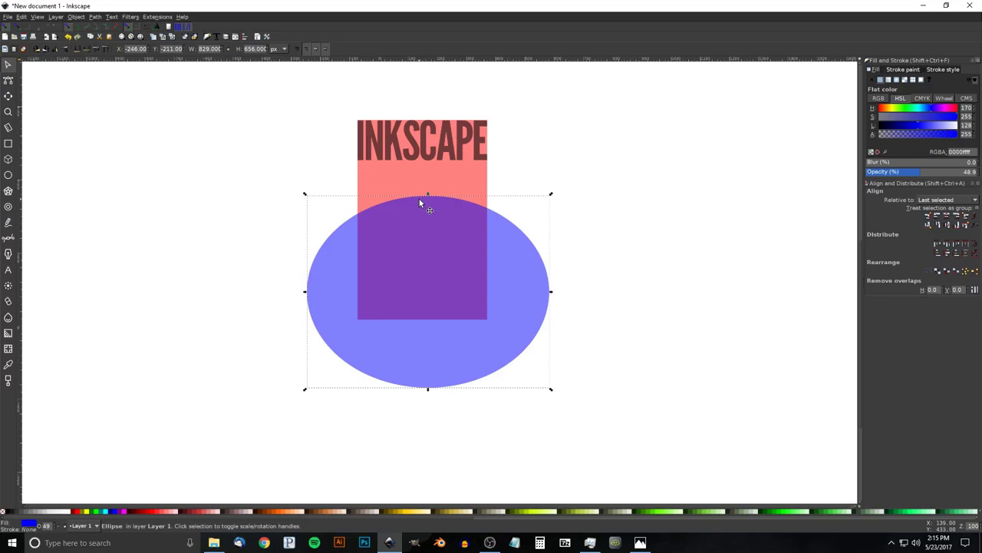
pyautogui.keyDown('shift'); pyautogui.click(480, 178); pyautogui.keyUp('shift')
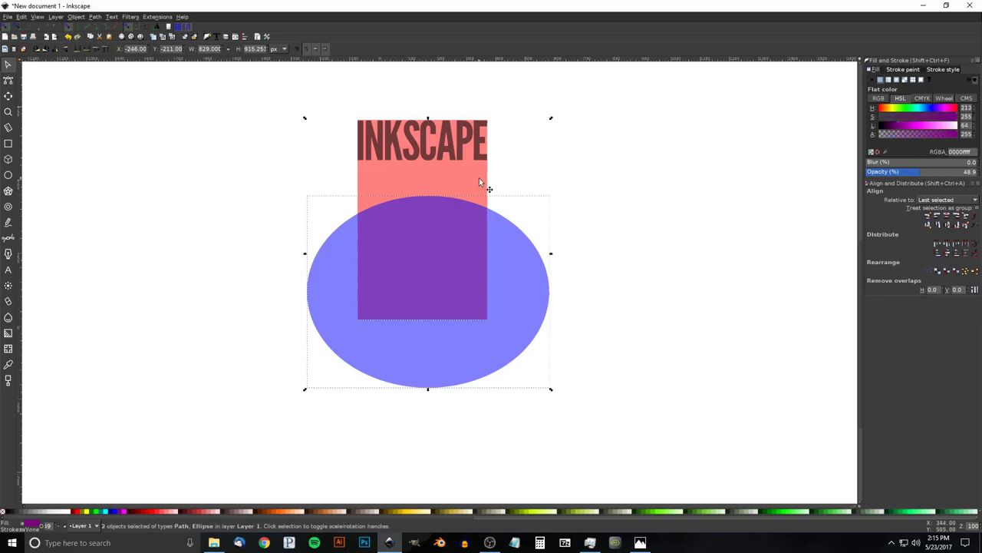
pyautogui.click(947, 217)
pyautogui.press('Escape')
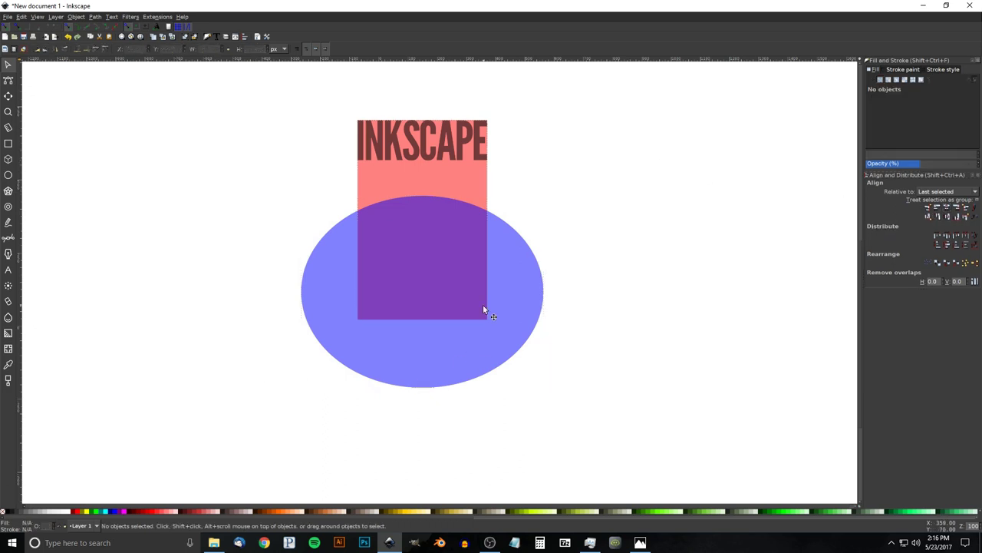
# - Move the blue ellipse up over the lower part of the letters and stretch its bottom edge to a height of about 767 px
pyautogui.moveTo(469, 353); pyautogui.dragTo(476, 303)
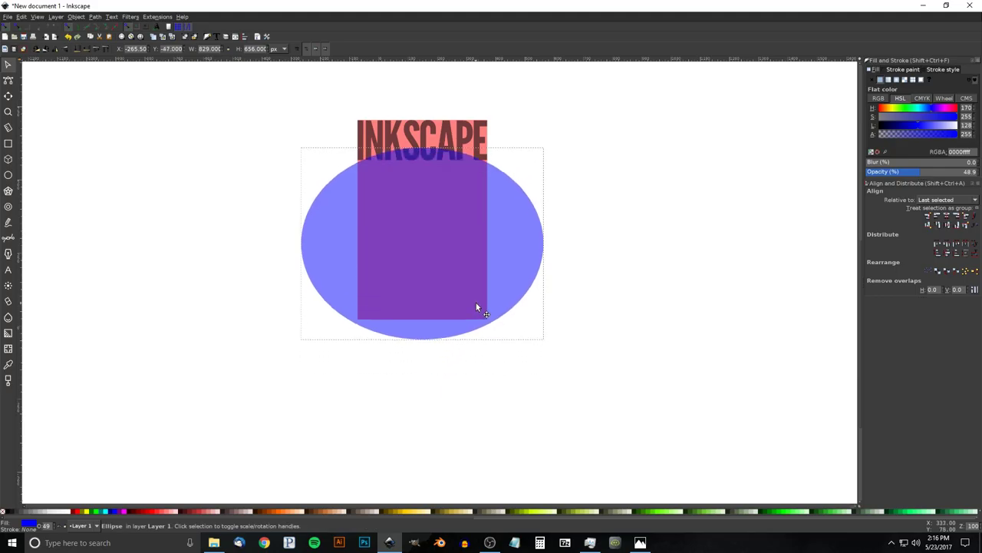
pyautogui.scroll(1, 425, 178)
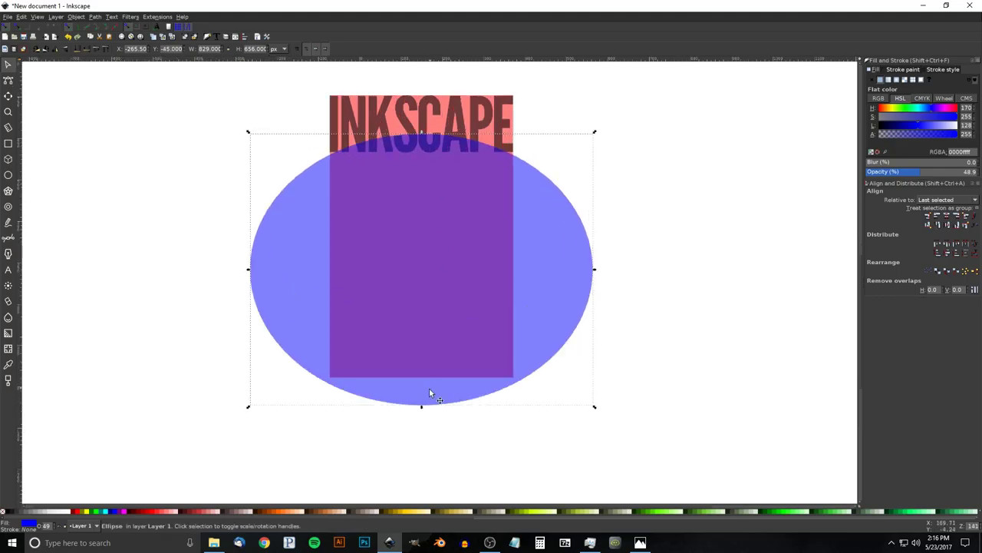
pyautogui.moveTo(422, 405); pyautogui.dragTo(425, 457)
pyautogui.scroll(2, 443, 335)
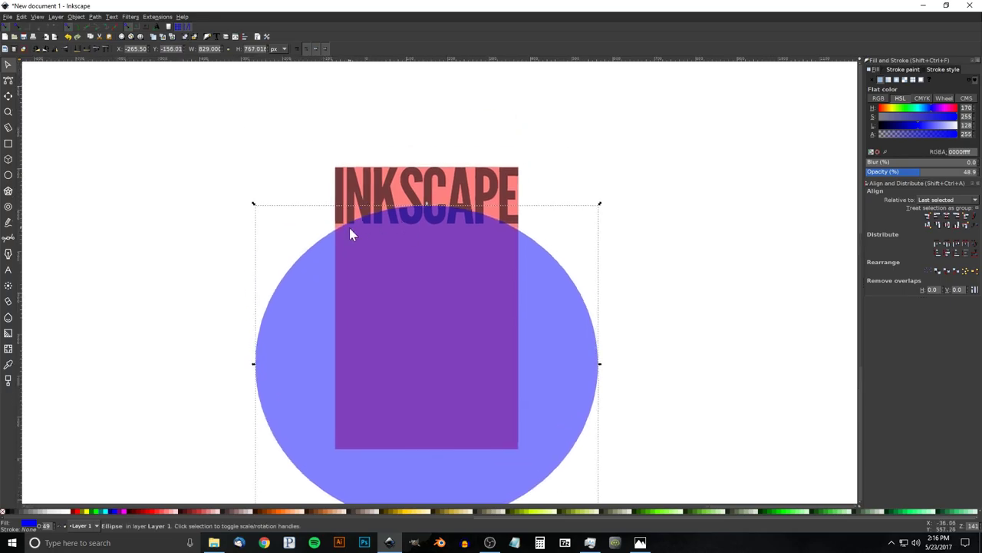
# - Compare the ellipse's curve with the arch under the lettering in the thumbnail.png reference image, and return to Inkscape
pyautogui.hotkey('ctrl', 'shift', 'z')
pyautogui.click(640, 542)
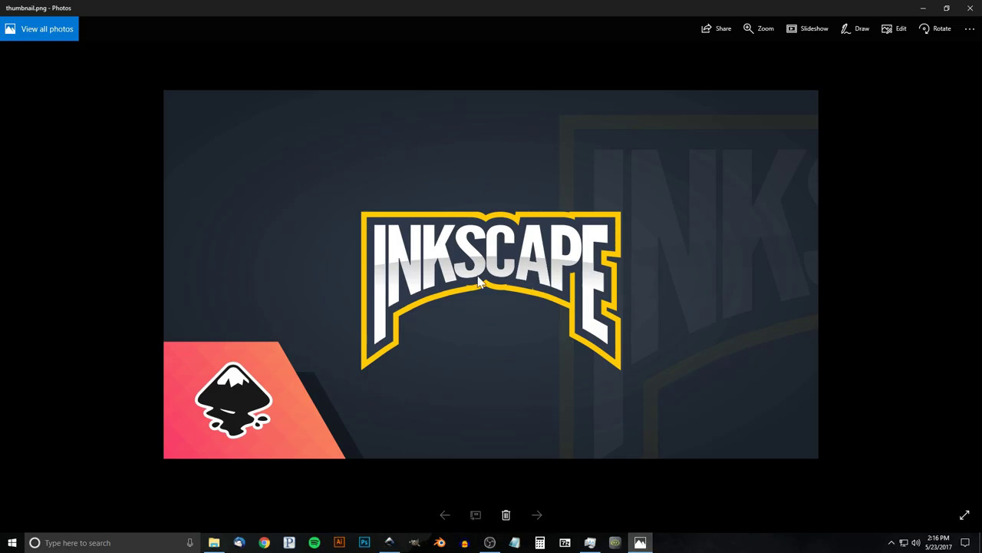
pyautogui.click(392, 539)
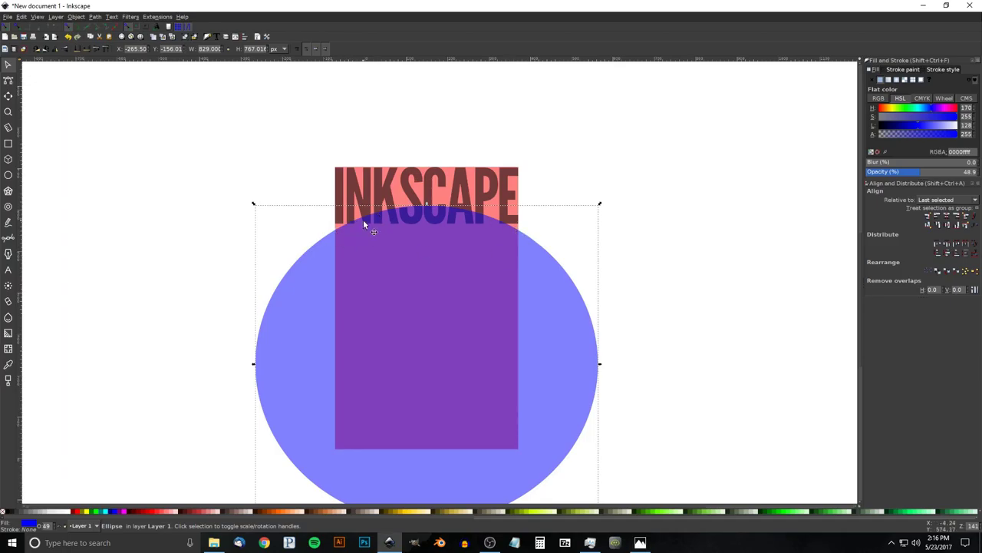
# - Scale the blue ellipse proportionally to about 720 × 666 px and raise it about 5 px over the letters
pyautogui.scroll(-4, 542, 166)
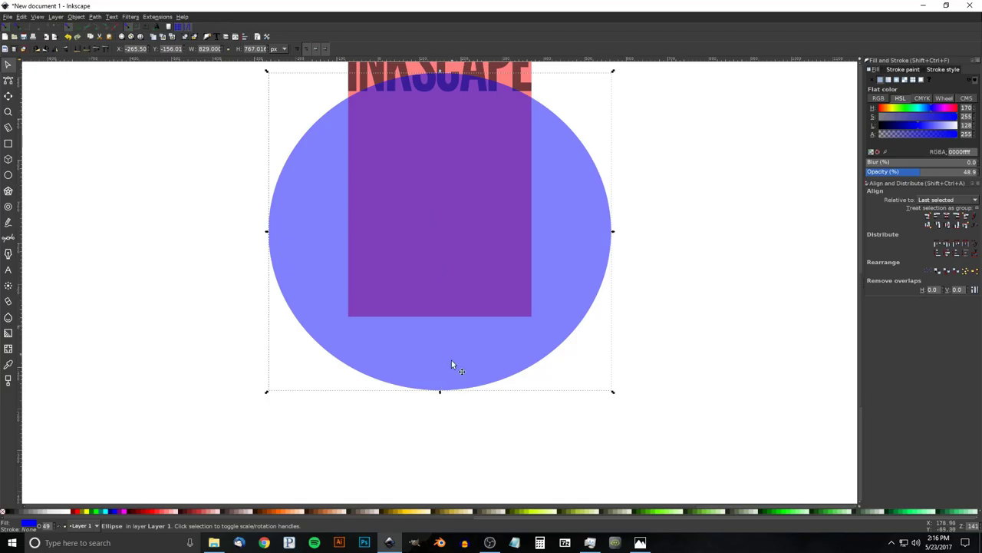
pyautogui.moveTo(438, 393); pyautogui.dragTo(462, 355)
pyautogui.scroll(5, 472, 358)
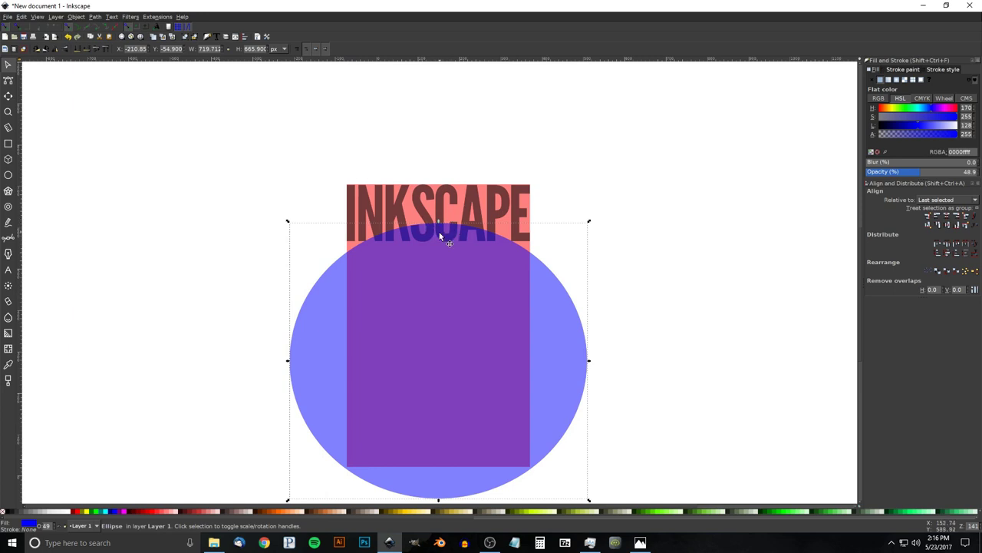
pyautogui.moveTo(442, 229); pyautogui.dragTo(459, 263)
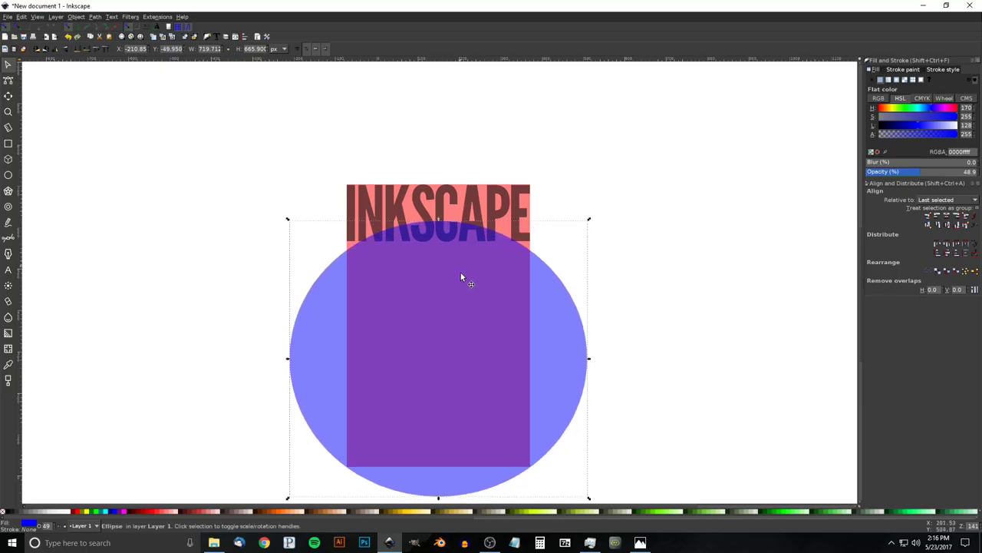
# - Stretch the bottom edge of the blue ellipse down to a height of about 677 px
pyautogui.keyDown('shift'); pyautogui.click(506, 331); pyautogui.keyUp('shift')
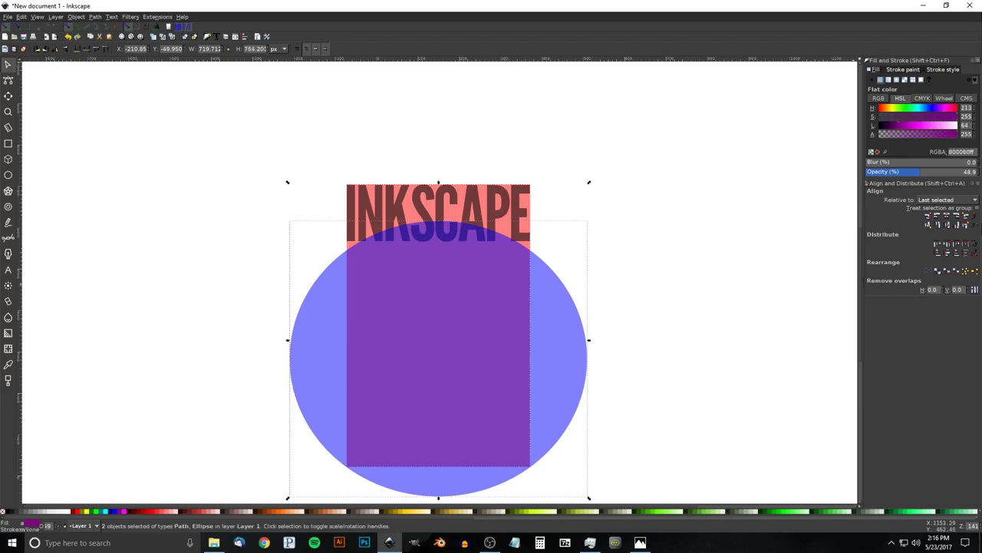
pyautogui.click(658, 250)
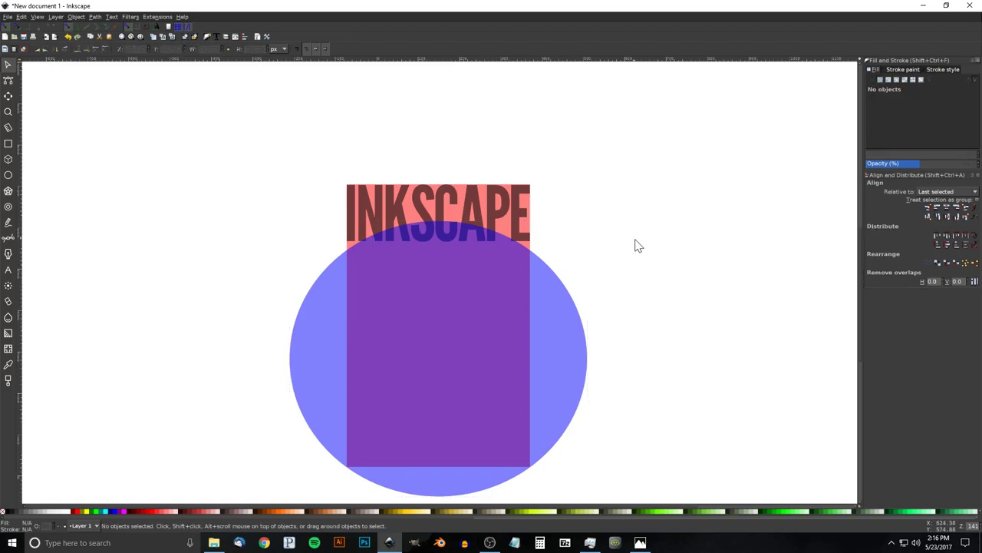
pyautogui.scroll(-3, 636, 244)
pyautogui.click(494, 263)
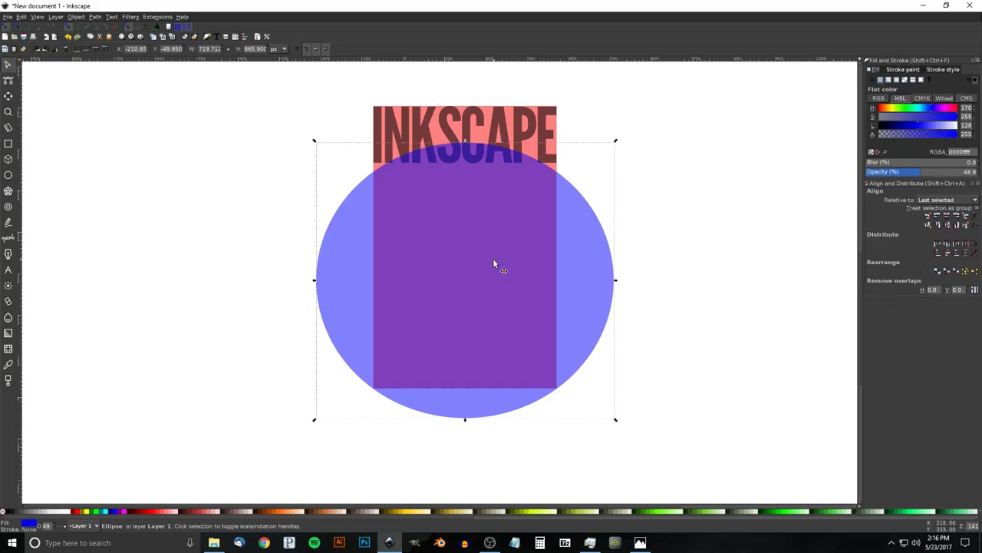
pyautogui.moveTo(470, 416); pyautogui.dragTo(468, 424)
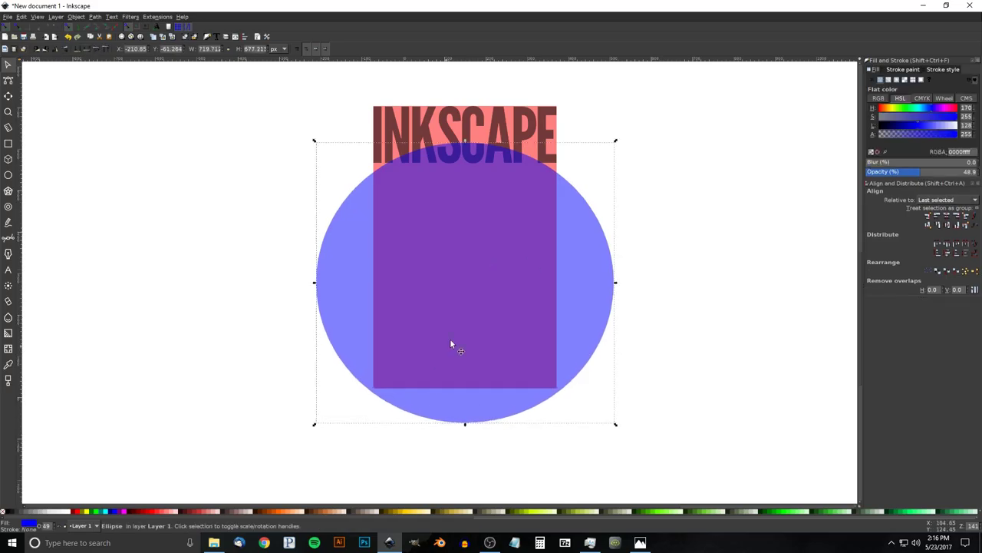
# - Subtract the blue ellipse from the red rectangle with the Difference operation to leave an arched red shape over the letters
pyautogui.scroll(2, 470, 237)
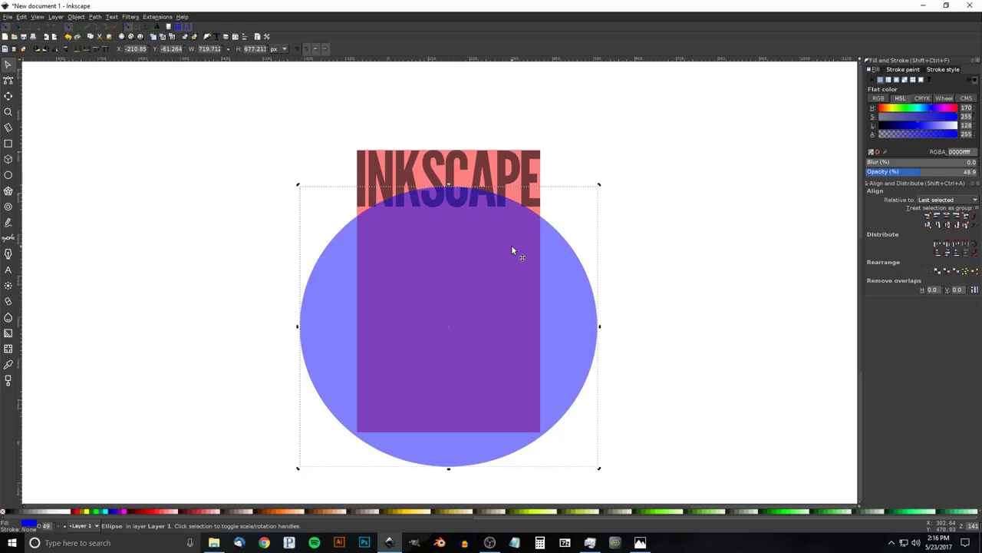
pyautogui.press('shift')
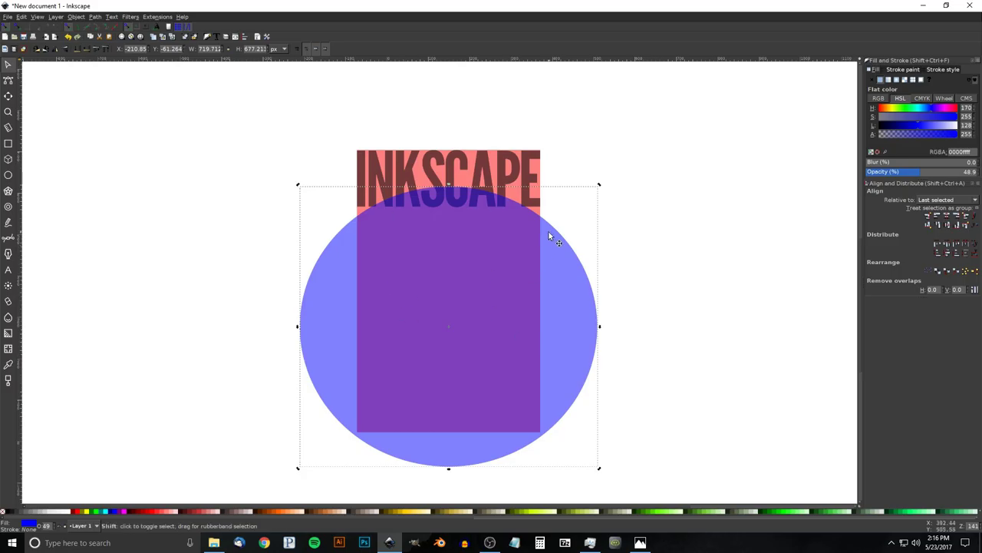
pyautogui.keyDown('shift'); pyautogui.click(538, 172); pyautogui.keyUp('shift')
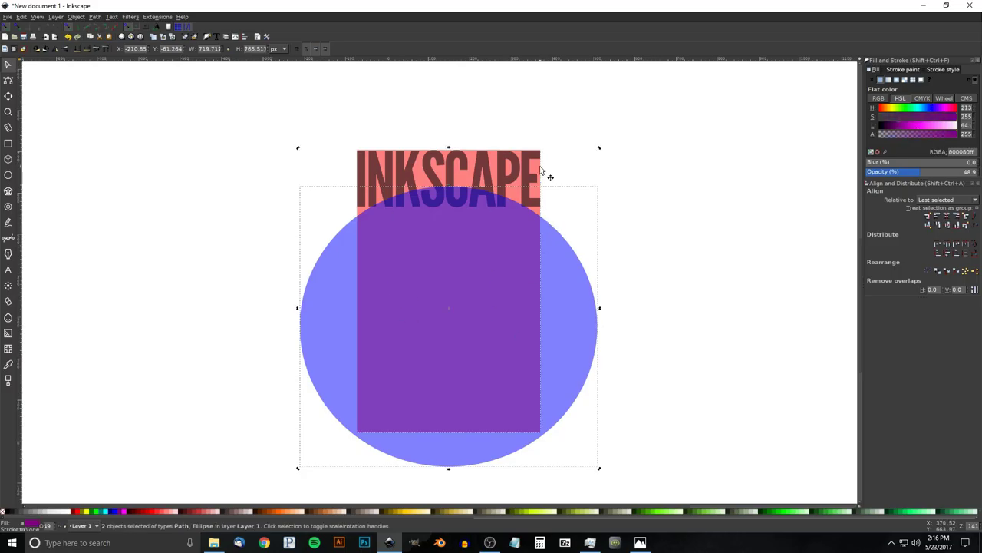
pyautogui.click(95, 16)
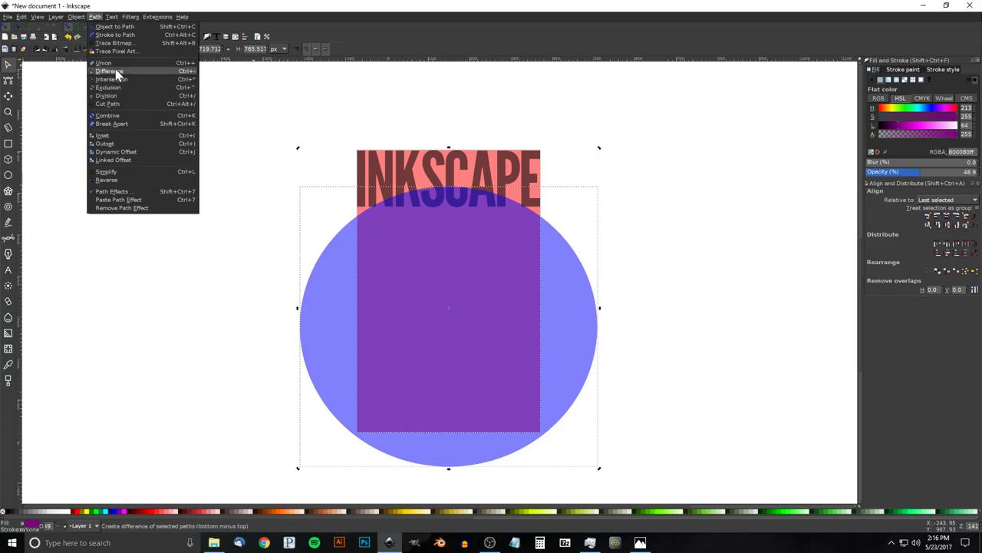
pyautogui.click(119, 91)
pyautogui.moveTo(456, 285); pyautogui.dragTo(464, 345)
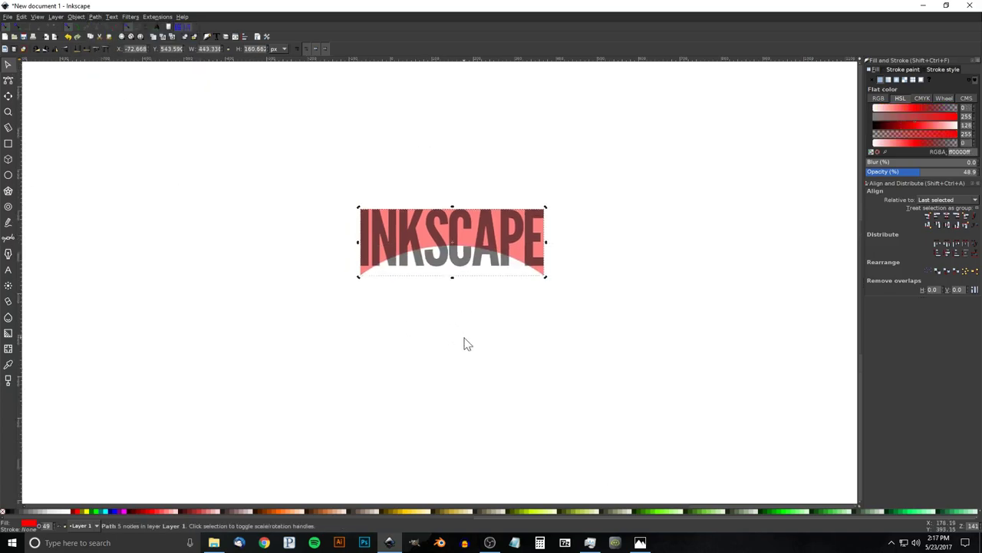
# - Draw a narrow vertical rectangle about 17 × 430 px over the letter I, extending above and below the lettering
pyautogui.click(8, 144)
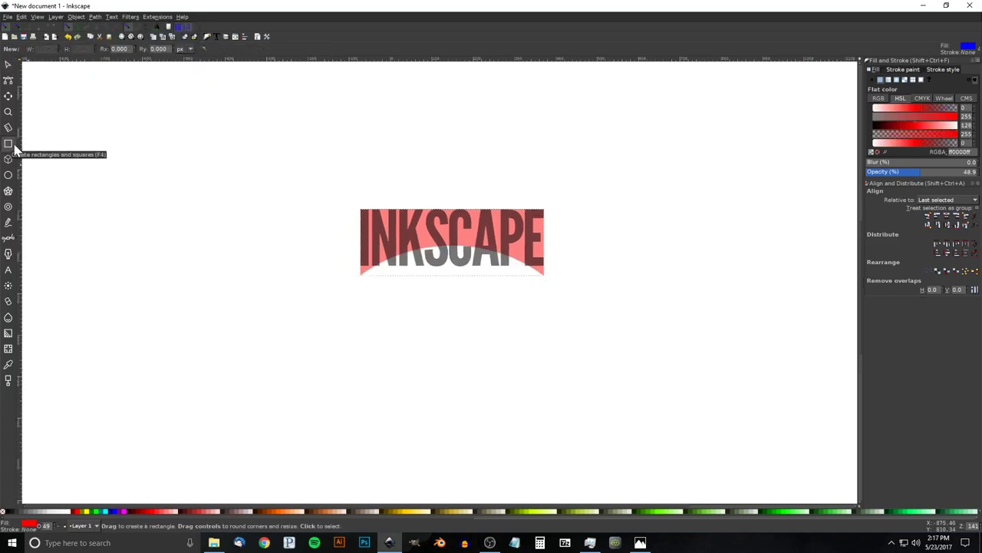
pyautogui.moveTo(363, 149)
pyautogui.mouseDown()
pyautogui.moveTo(370, 347)
pyautogui.moveTo(371, 326)
pyautogui.mouseUp()
pyautogui.click(10, 66)
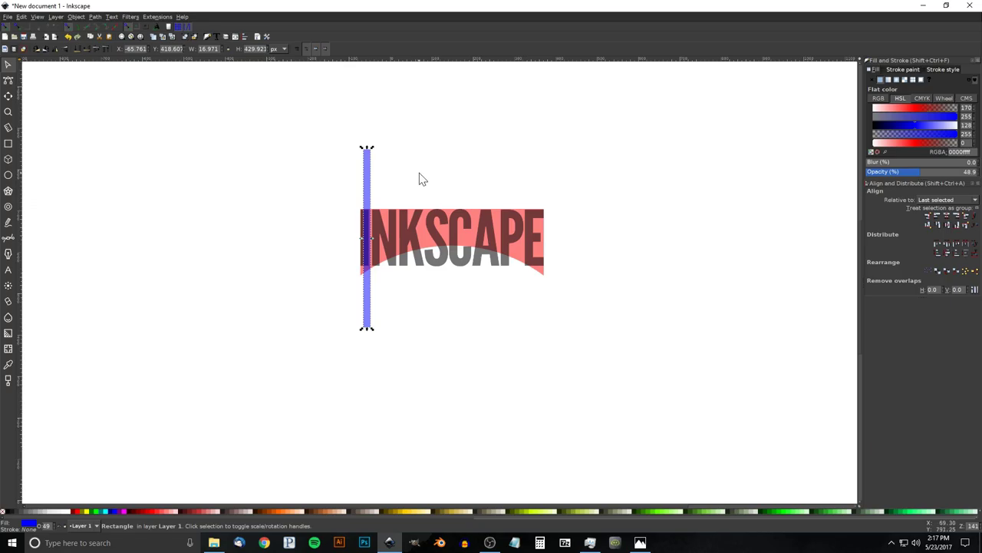
# - Centre the narrow blue rectangle vertically on the letter group and align its left edge with the group's left edge
pyautogui.keyDown('shift'); pyautogui.click(432, 228); pyautogui.keyUp('shift')
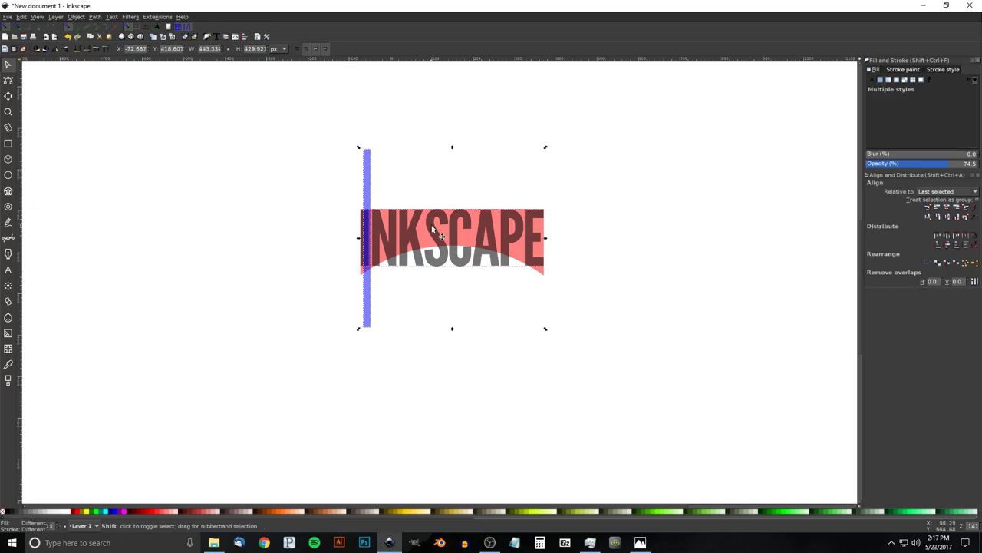
pyautogui.click(950, 223)
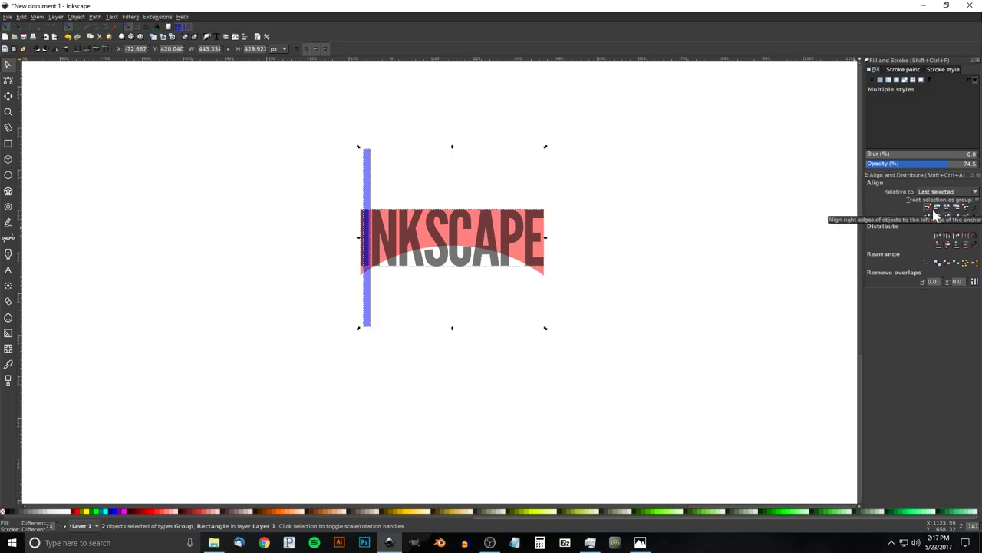
pyautogui.click(937, 209)
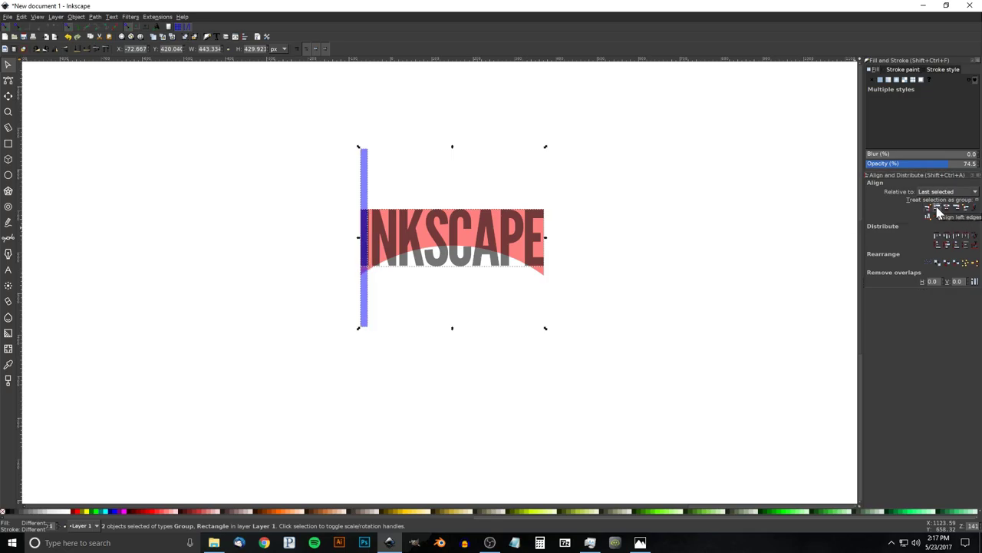
pyautogui.click(491, 148)
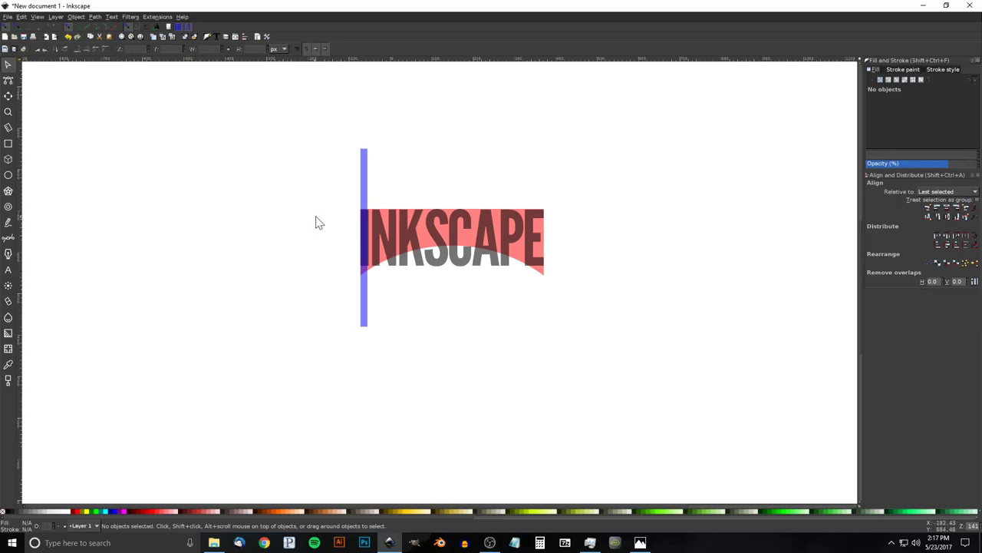
# - Recolour the narrow strip bright green (00ff00) and widen it to cover the letter I, about 20 px wide
pyautogui.keyDown('ctrl'); pyautogui.scroll(3, 377, 226); pyautogui.keyUp('ctrl')
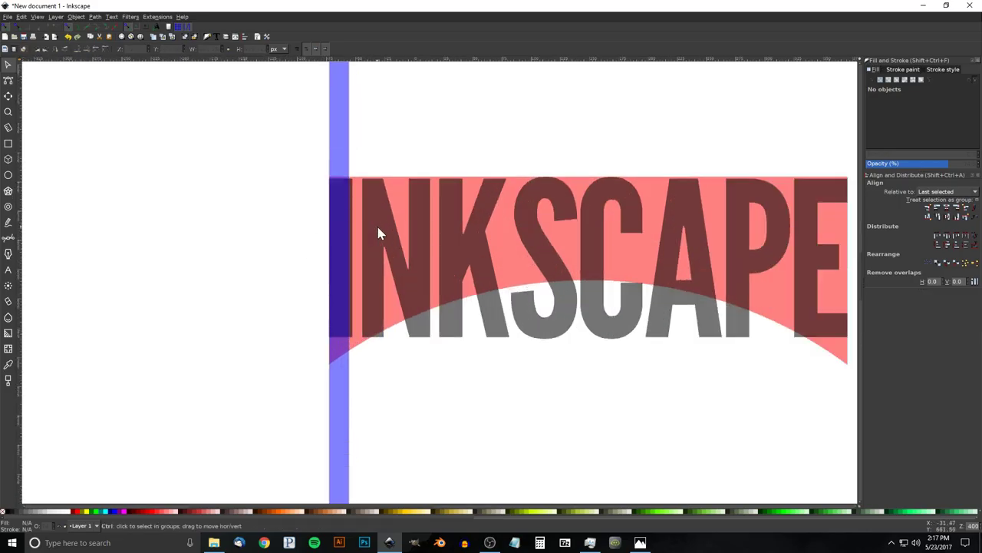
pyautogui.keyDown('ctrl'); pyautogui.scroll(1, 377, 226); pyautogui.keyUp('ctrl')
pyautogui.moveTo(377, 226); pyautogui.dragTo(342, 256)
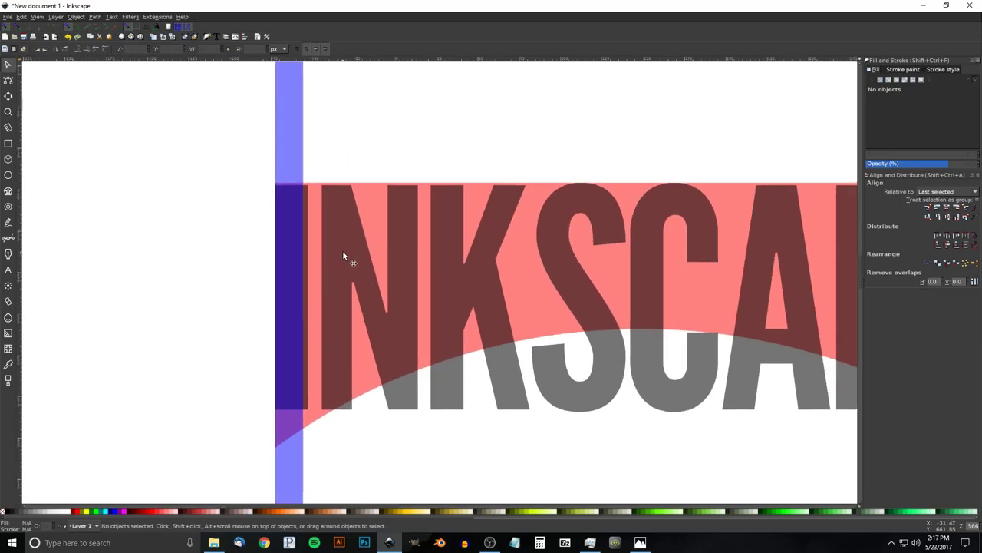
pyautogui.click(288, 109)
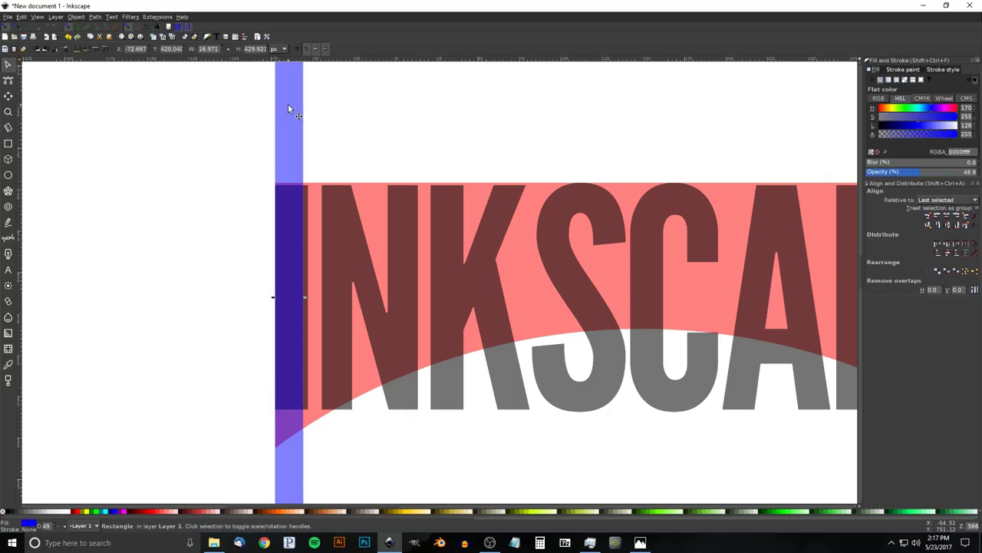
pyautogui.click(96, 512)
pyautogui.scroll(-1, 443, 201)
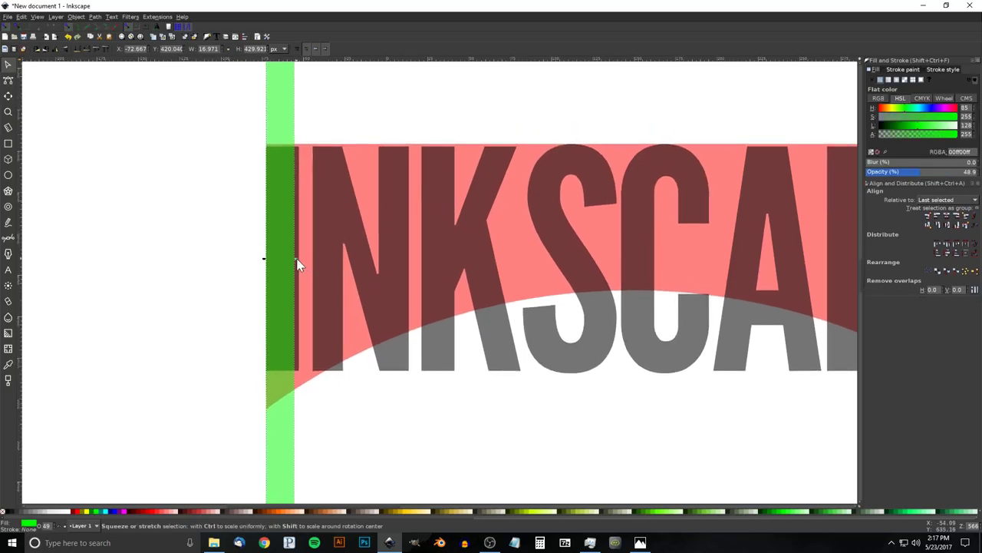
pyautogui.moveTo(296, 259); pyautogui.dragTo(302, 263)
pyautogui.scroll(-1, 340, 232)
pyautogui.hscroll(1, 340, 231)
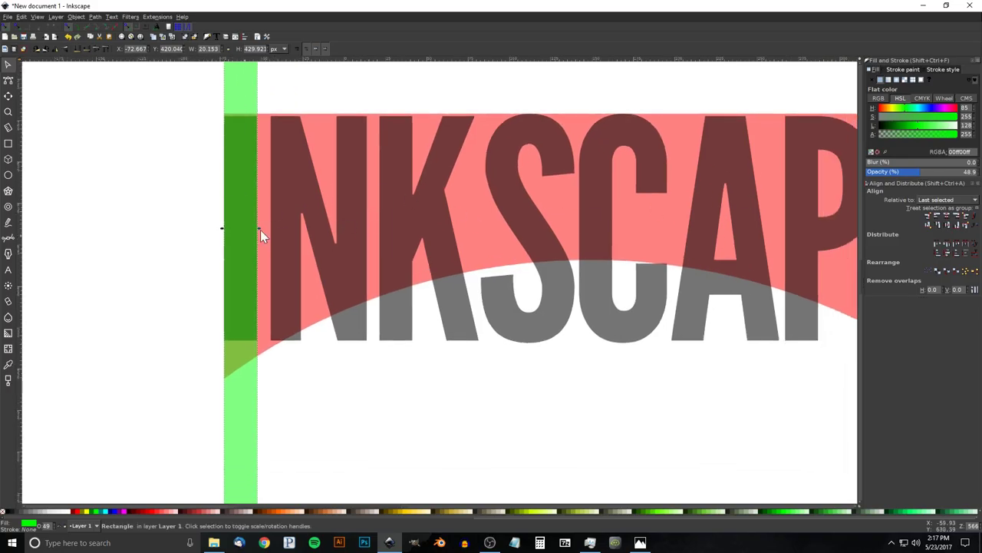
# - Duplicate the green strip and place the copy over the letter N, widening it to about 58 px
pyautogui.press('ctrl')
pyautogui.press('Home')
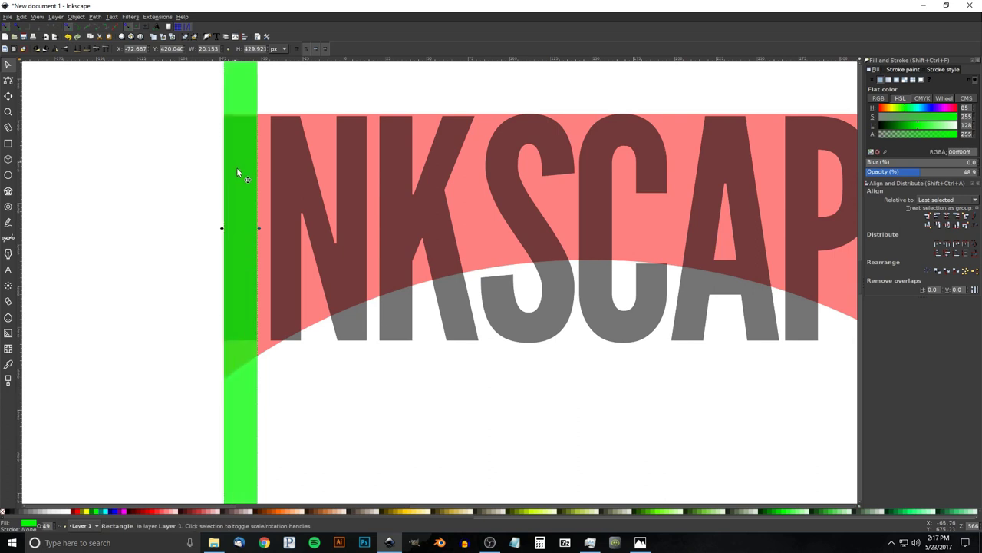
pyautogui.hotkey('ctrl', 'd')
pyautogui.moveTo(244, 201); pyautogui.dragTo(368, 236)
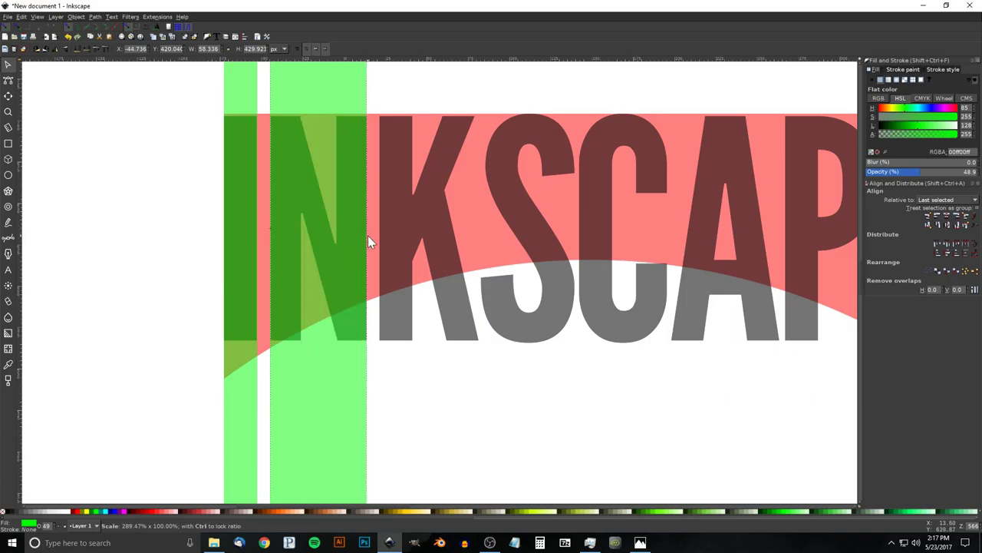
# - Duplicate the N strip over the letter K at about 60 px wide, and refine the N strip's width to about 58.5 px
pyautogui.hotkey('ctrl', 'd')
pyautogui.moveTo(304, 262); pyautogui.dragTo(414, 254)
pyautogui.moveTo(479, 227); pyautogui.dragTo(480, 229)
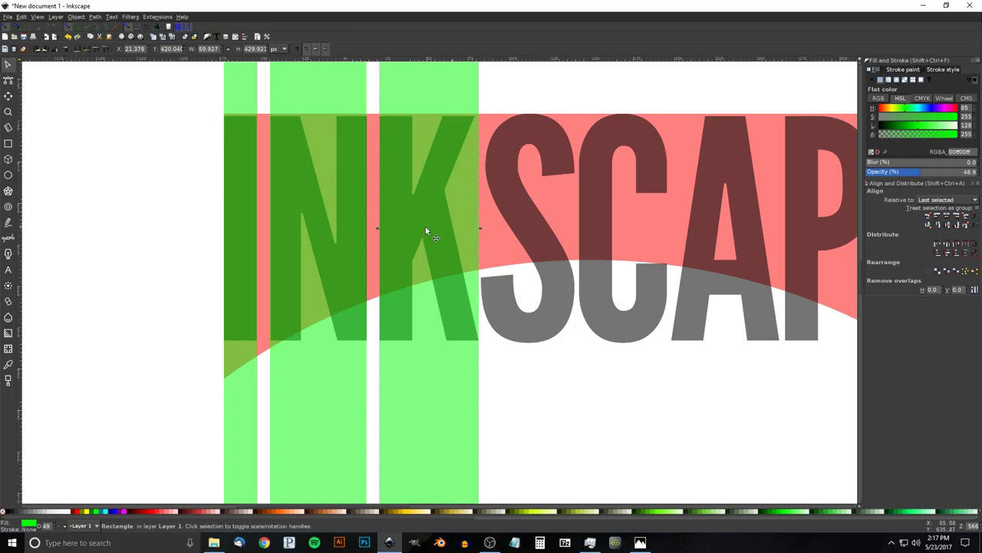
pyautogui.click(358, 230)
pyautogui.moveTo(368, 229); pyautogui.dragTo(367, 228)
# - Duplicate the K strip and fit the copy over the letter S, about 57 px wide
pyautogui.hscroll(4, 438, 248)
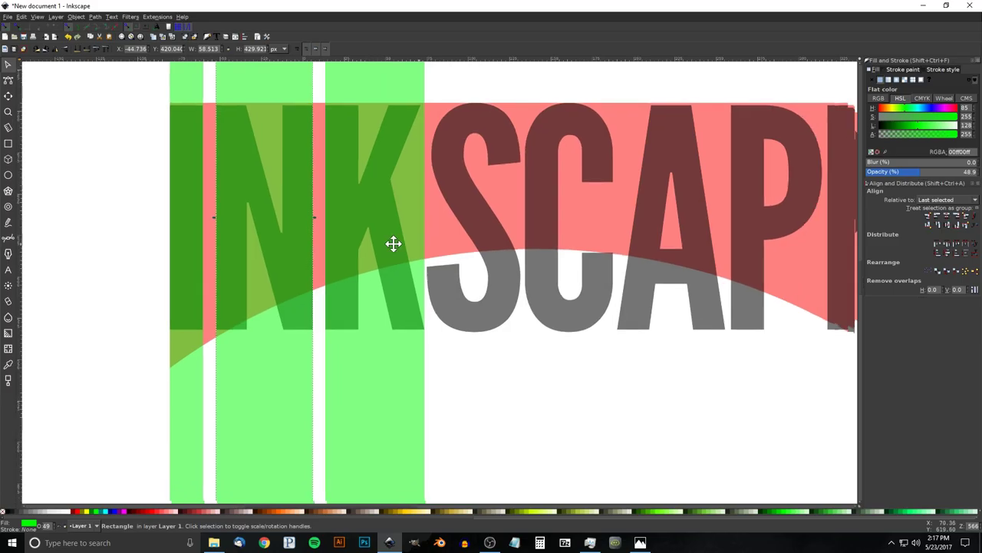
pyautogui.hotkey('ctrl', 'd')
pyautogui.moveTo(286, 181); pyautogui.dragTo(374, 228)
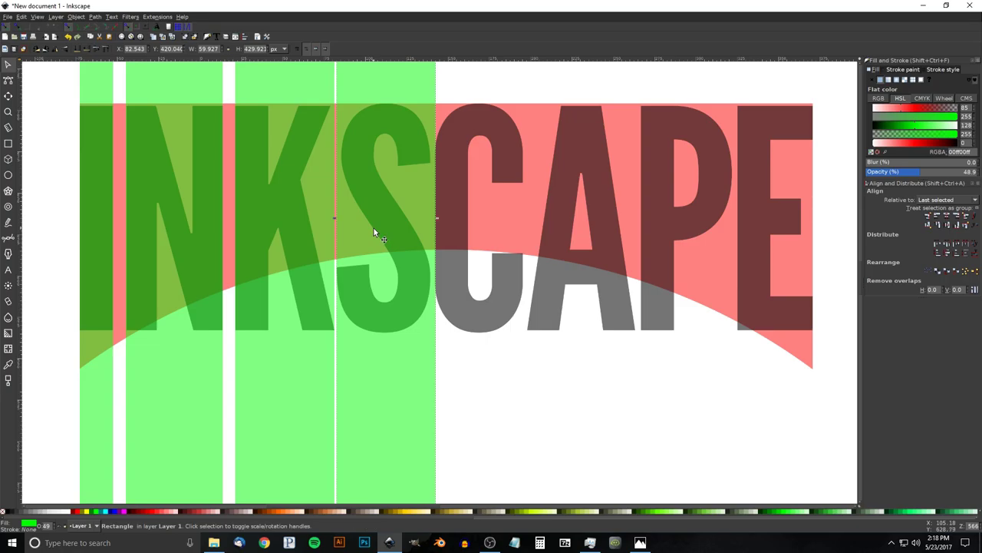
pyautogui.moveTo(436, 218); pyautogui.dragTo(433, 219)
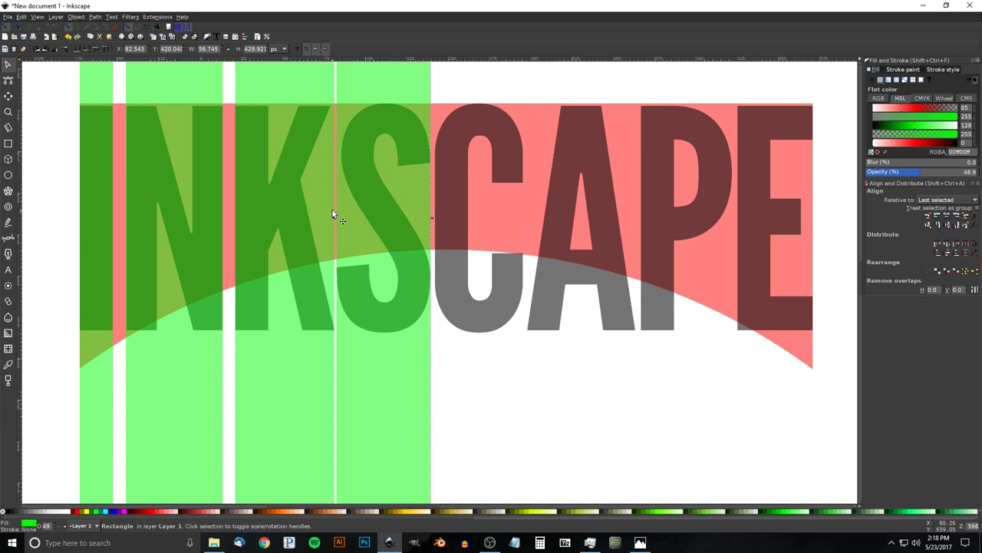
pyautogui.moveTo(331, 169); pyautogui.dragTo(359, 251)
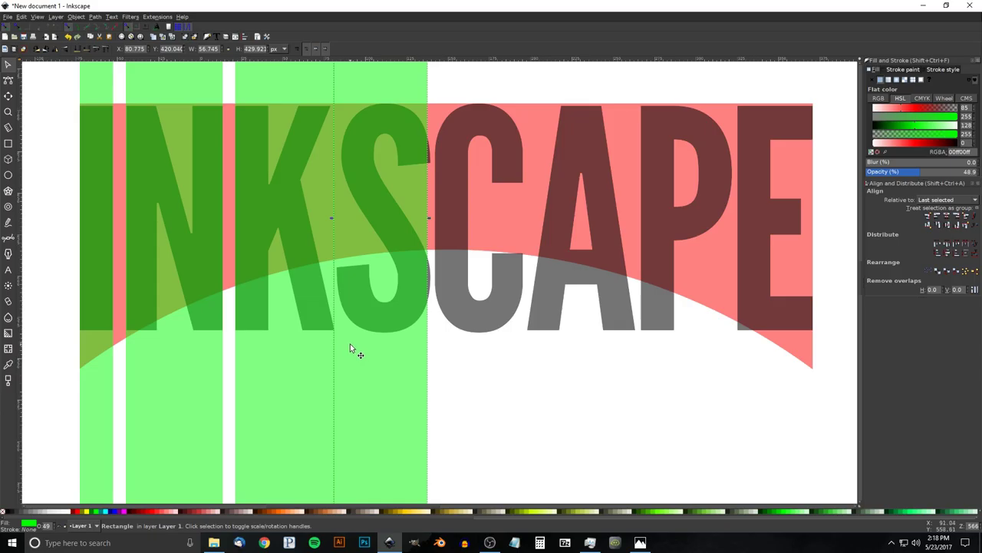
pyautogui.hotkey('ctrl', 'z')
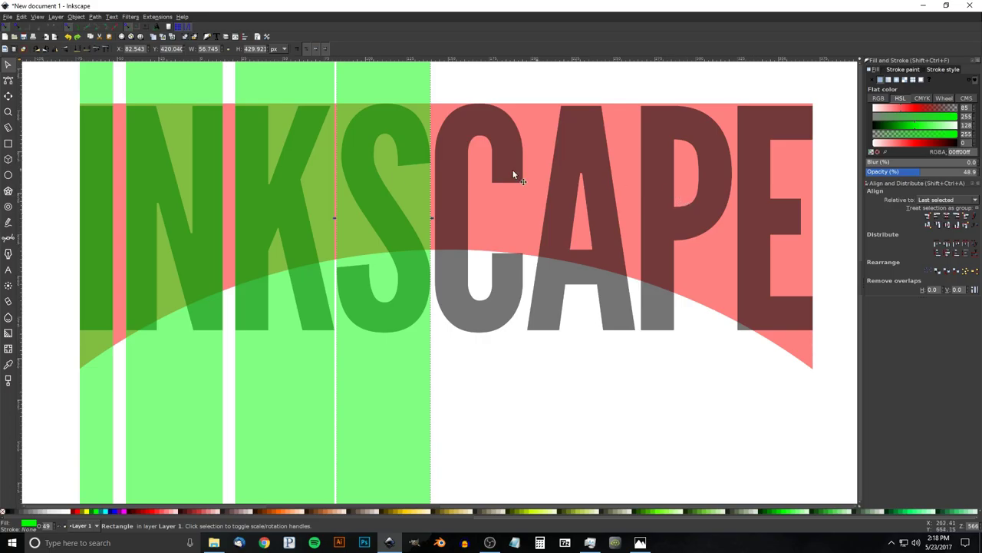
# - Duplicate the S strip, move the copy over the letter C and narrow it to the C's width
pyautogui.hotkey('ctrl', 'd')
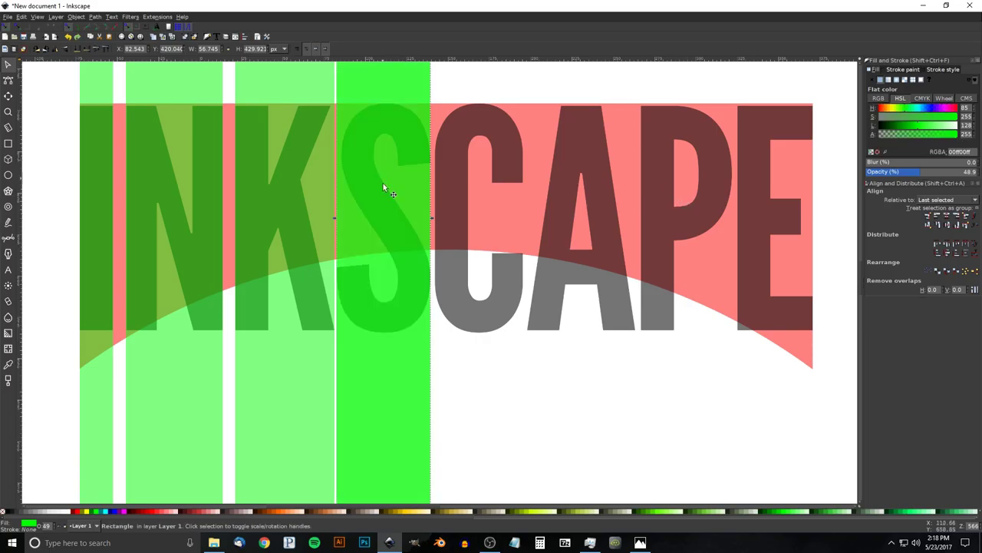
pyautogui.moveTo(359, 232); pyautogui.dragTo(459, 233)
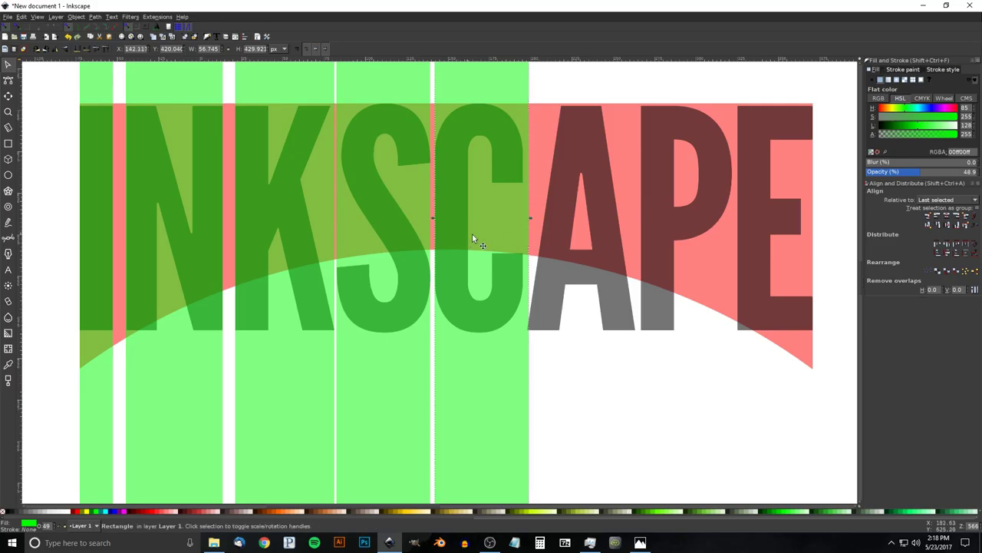
pyautogui.click(533, 219)
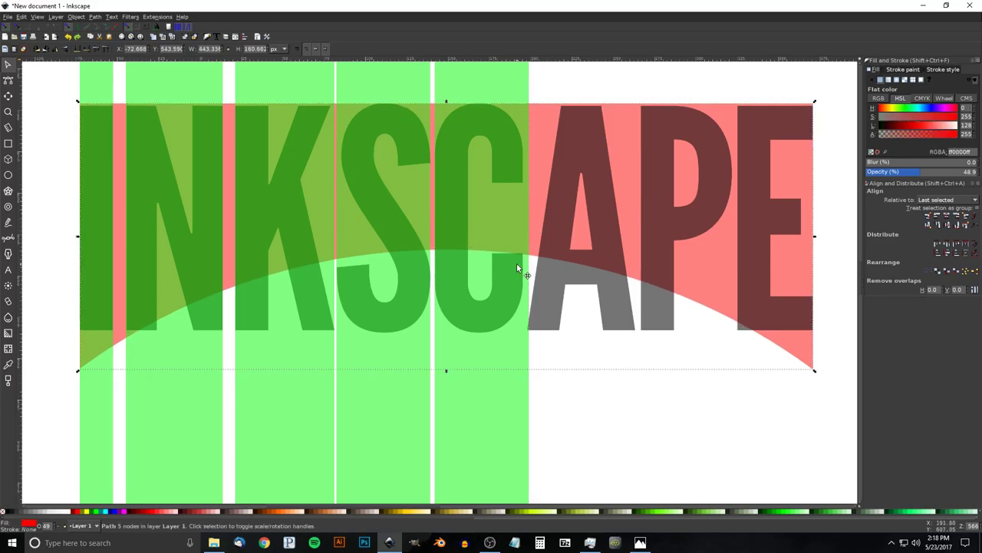
pyautogui.click(529, 218)
pyautogui.moveTo(524, 218); pyautogui.dragTo(525, 218)
# - Place further duplicates of the green strip over the A, about 65 px wide, and over the P, about 55 px wide
pyautogui.moveTo(484, 212); pyautogui.dragTo(635, 228)
pyautogui.moveTo(572, 229); pyautogui.dragTo(684, 225)
pyautogui.hscroll(4, 683, 226)
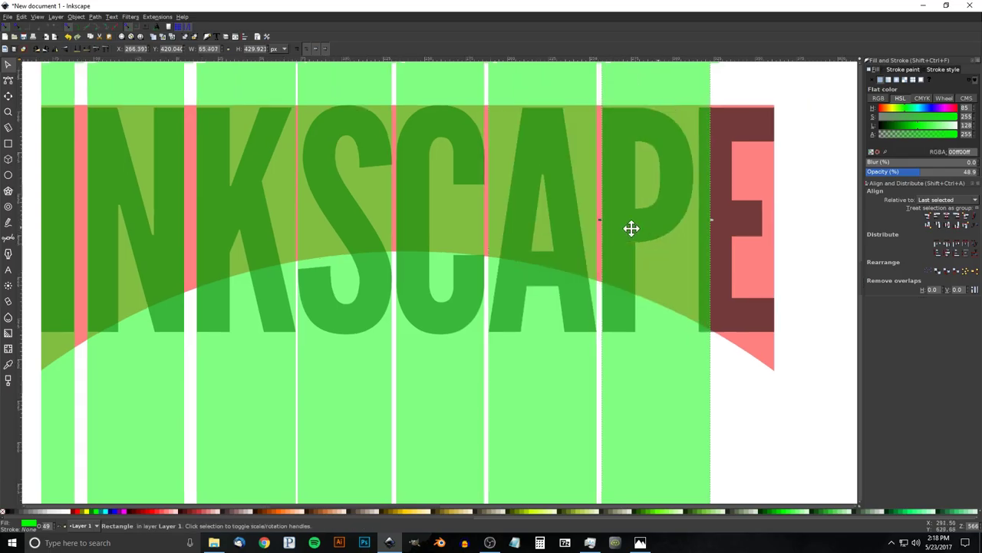
pyautogui.moveTo(622, 225); pyautogui.dragTo(603, 222)
# - Duplicate the P strip and align the copy's right edge with the right edge of the letter group, over the E
pyautogui.hotkey('ctrl', 'd')
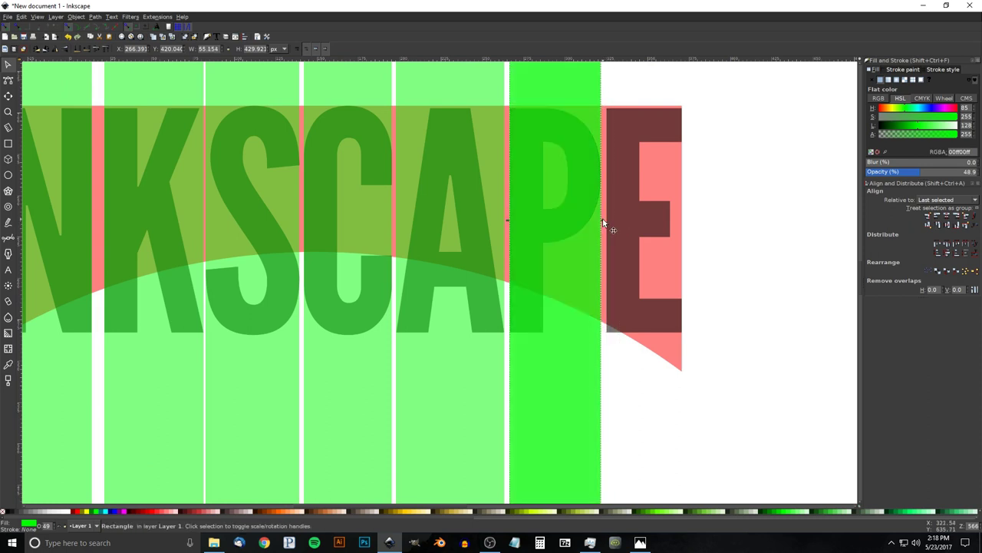
pyautogui.keyDown('shift'); pyautogui.click(641, 222); pyautogui.keyUp('shift')
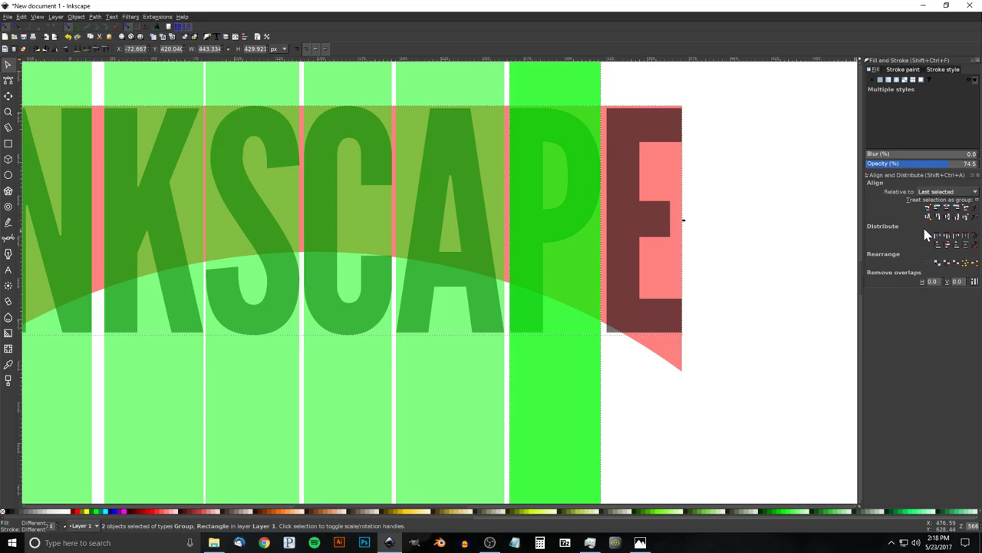
pyautogui.click(960, 211)
pyautogui.click(749, 206)
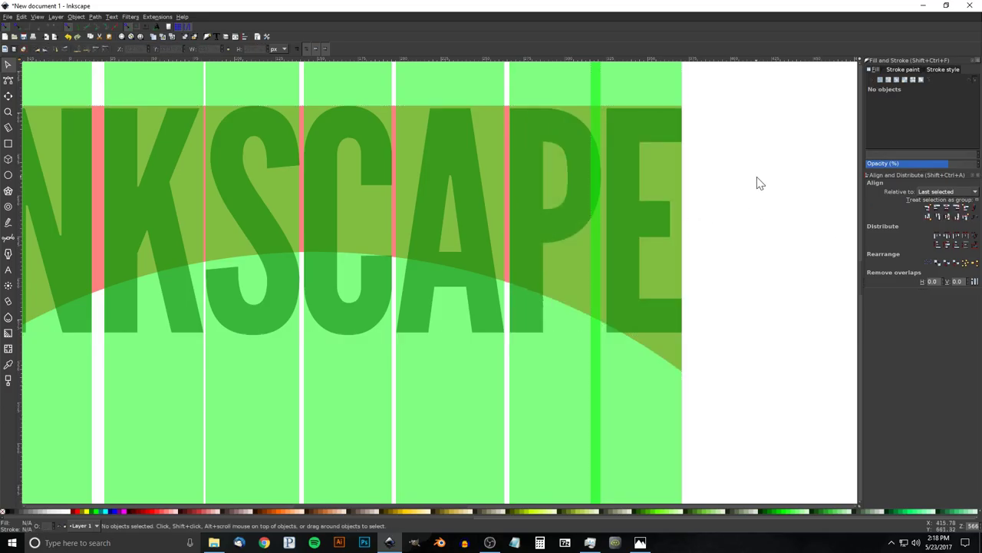
# - Narrow the green strip over the E to the width of that letter, about 46 px
pyautogui.click(640, 211)
pyautogui.moveTo(588, 222); pyautogui.dragTo(604, 224)
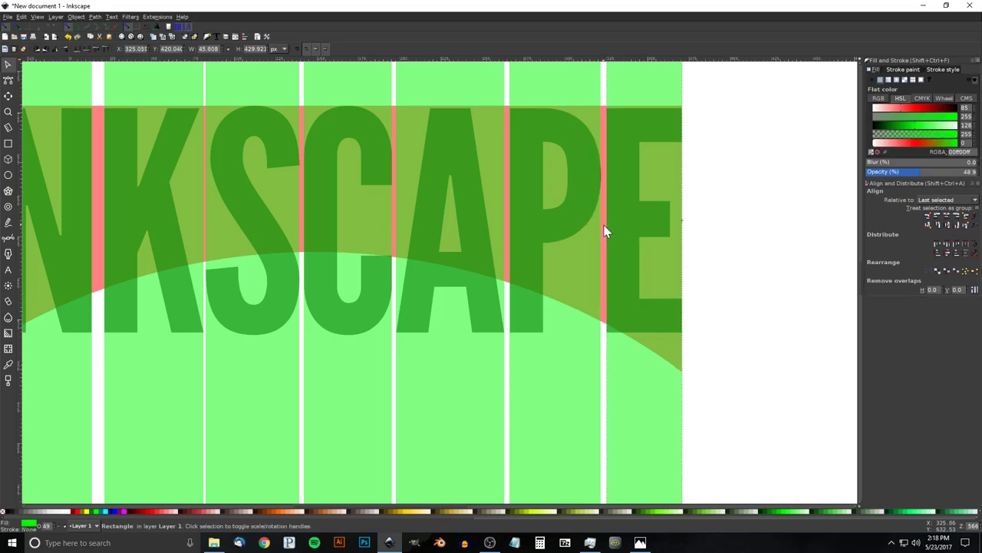
pyautogui.hscroll(-2, 610, 275)
pyautogui.scroll(1, 609, 275)
pyautogui.hscroll(-1, 549, 294)
pyautogui.scroll(1, 548, 294)
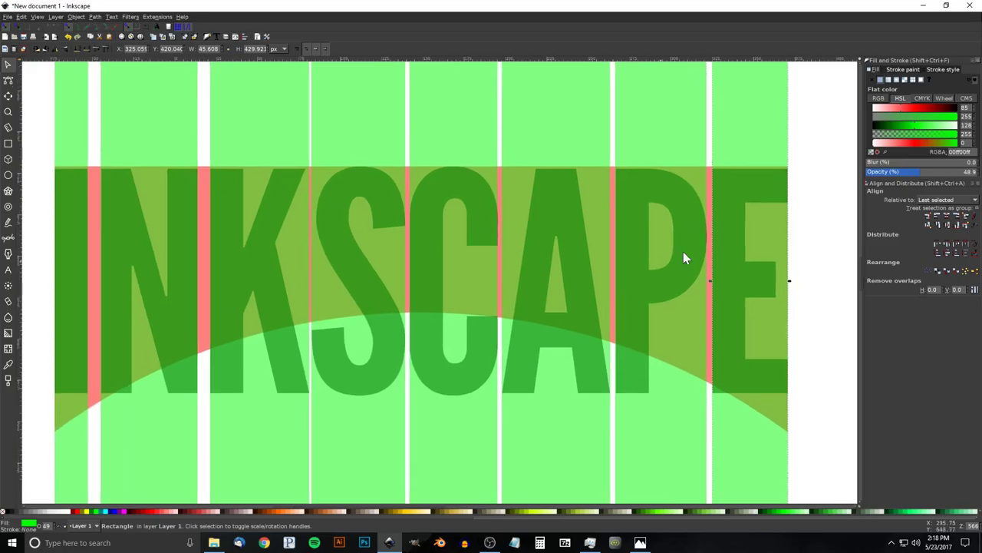
pyautogui.click(710, 284)
pyautogui.moveTo(711, 283); pyautogui.dragTo(710, 283)
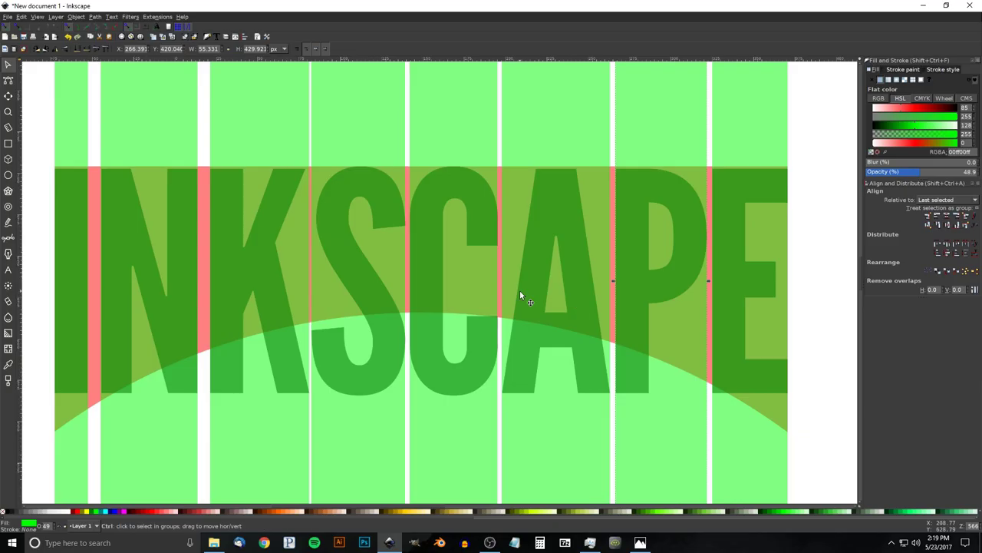
# - Select all eight green strips and merge them into a single path with Union
pyautogui.scroll(-3, 520, 291)
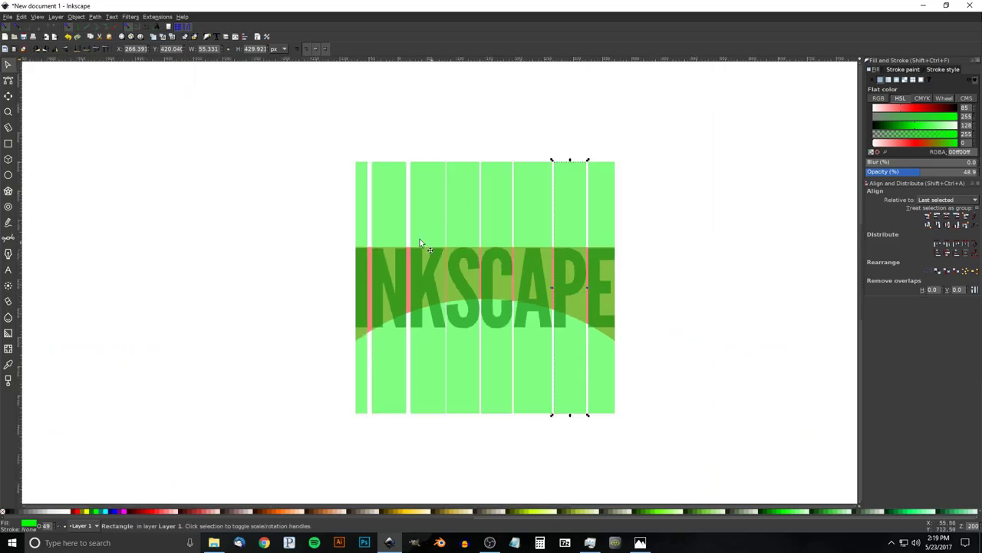
pyautogui.keyDown('shift'); pyautogui.click(361, 188); pyautogui.keyUp('shift')
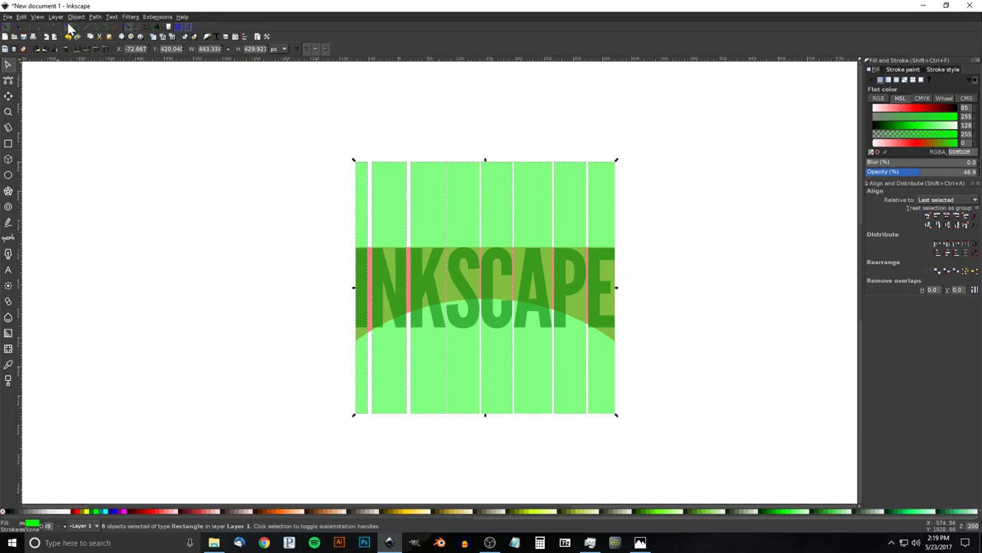
pyautogui.click(100, 18)
pyautogui.click(98, 66)
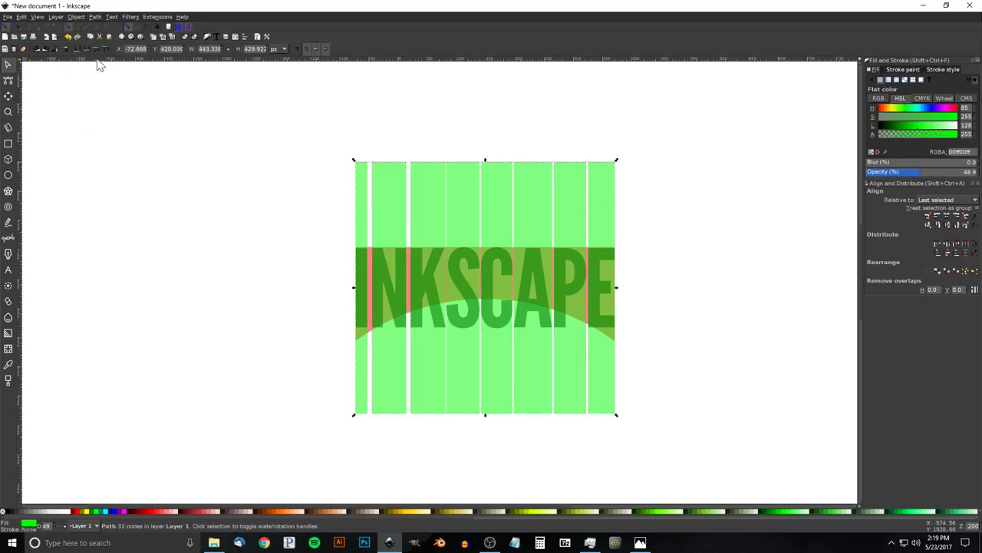
# - Select the red arched shape together with the merged green strips and apply an Intersection to them
pyautogui.press('alt')
pyautogui.keyDown('alt'); pyautogui.click(607, 333); pyautogui.keyUp('alt')
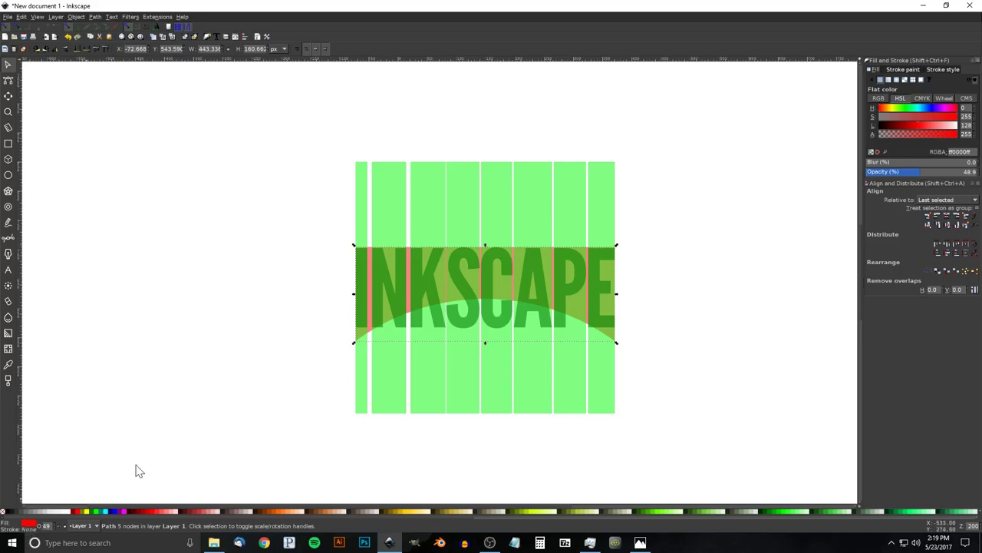
pyautogui.press('shift')
pyautogui.keyDown('shift'); pyautogui.click(440, 173); pyautogui.keyUp('shift')
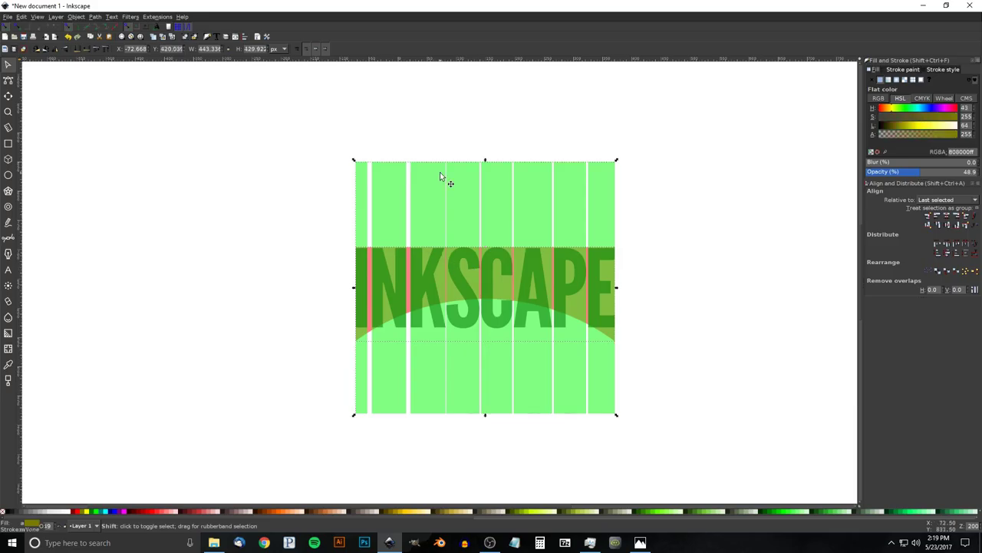
pyautogui.click(94, 17)
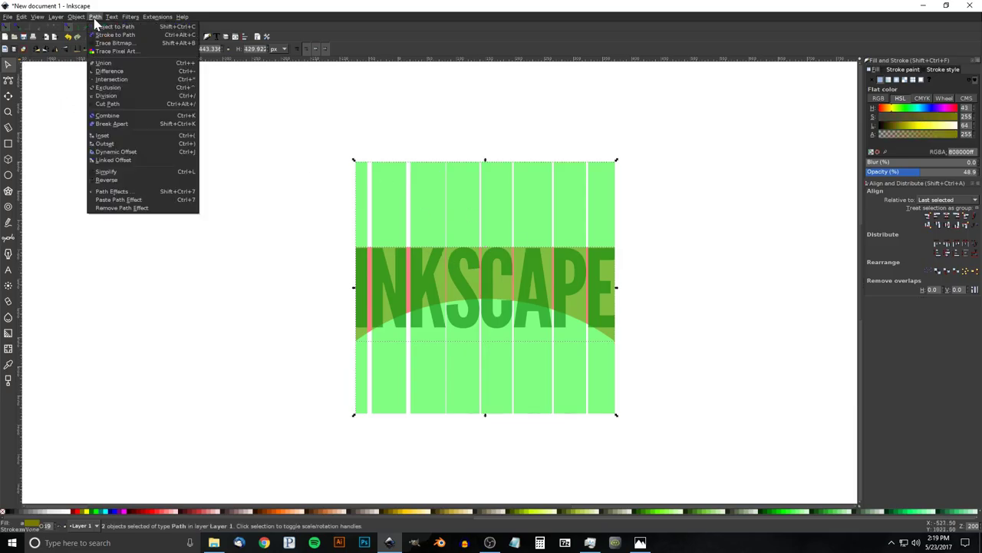
pyautogui.click(112, 80)
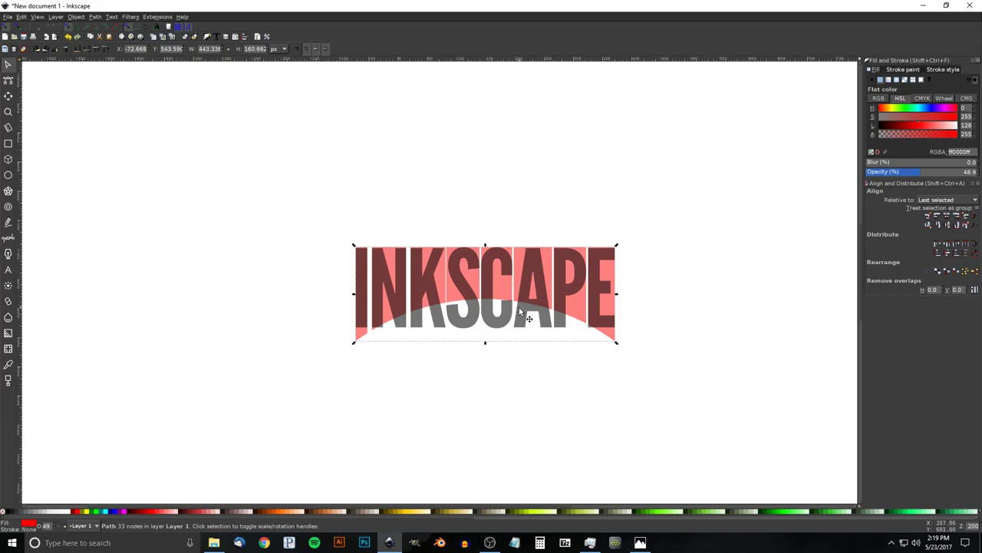
# - Move the INKSCAPE letter group up clear of the red arch, and break the arch apart into separate strips
pyautogui.moveTo(498, 328); pyautogui.dragTo(490, 172)
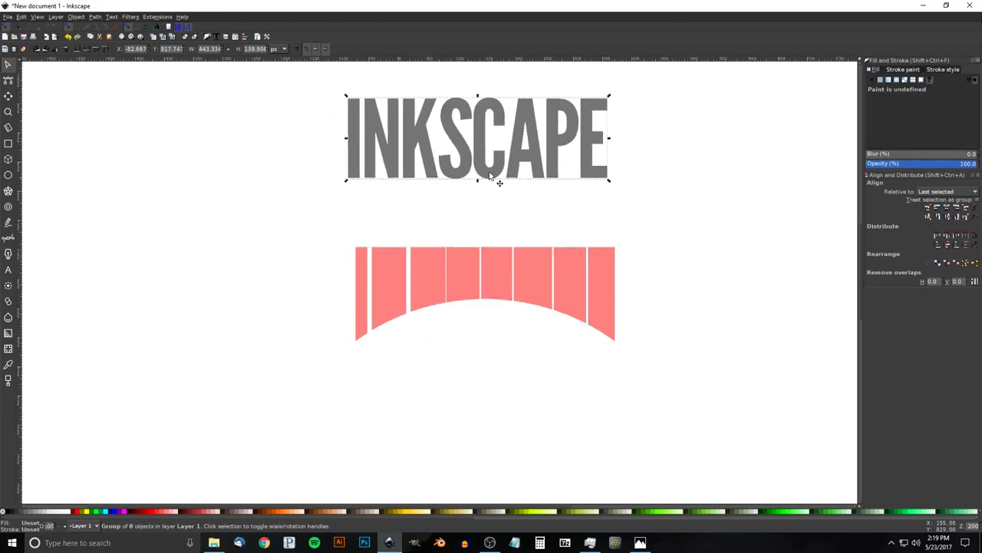
pyautogui.click(492, 270)
pyautogui.scroll(-2, 491, 261)
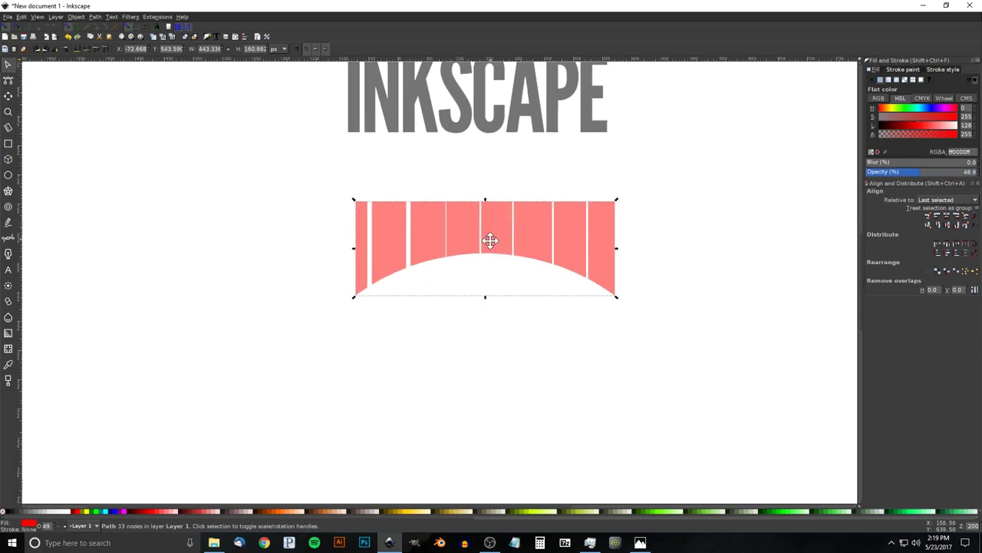
pyautogui.click(95, 17)
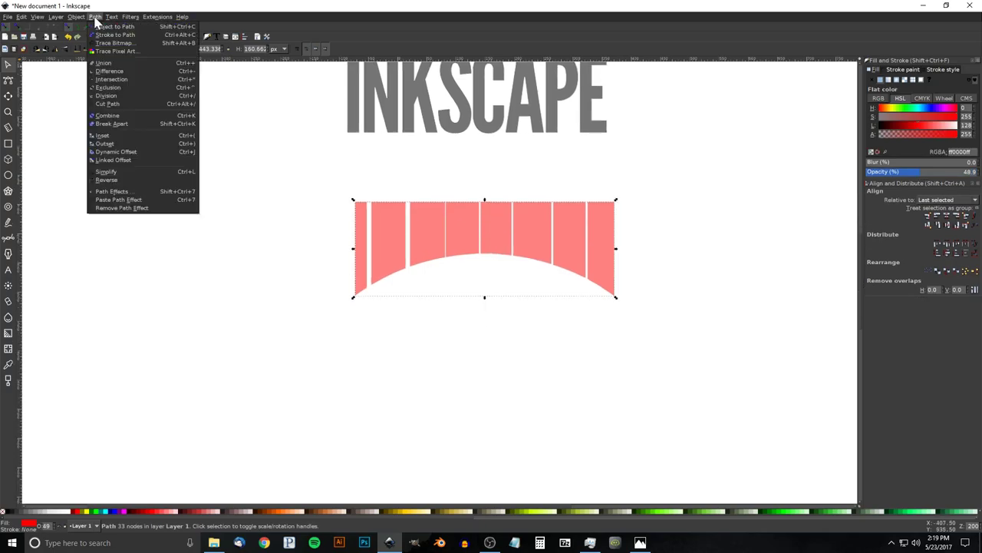
pyautogui.click(125, 123)
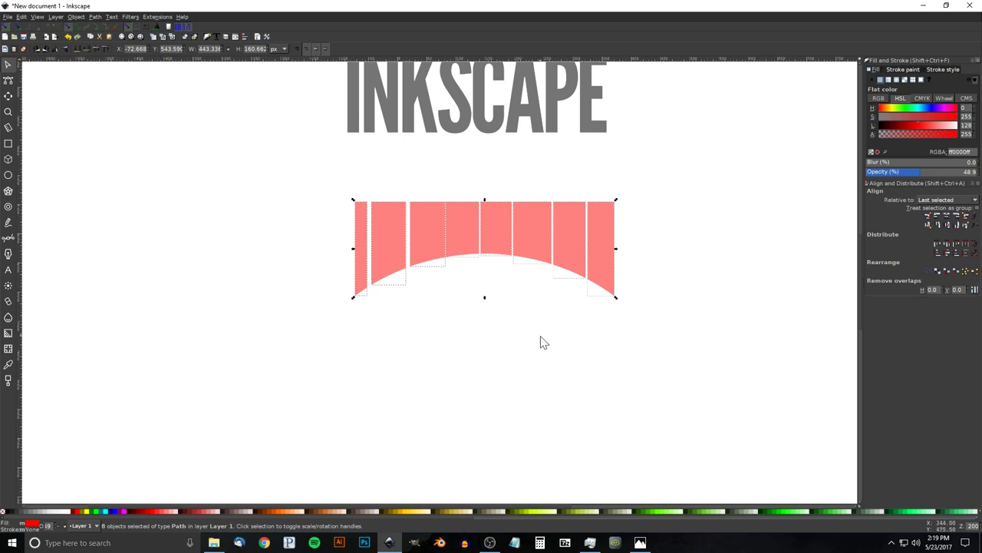
pyautogui.click(714, 191)
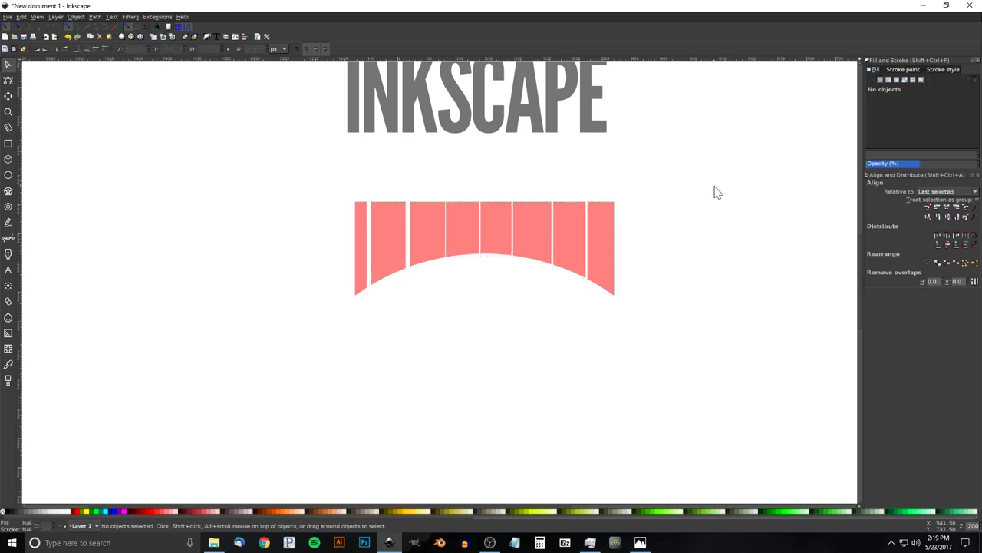
# - Lower the bottom nodes of the first and last red strips together by about 38 px
pyautogui.click(358, 208)
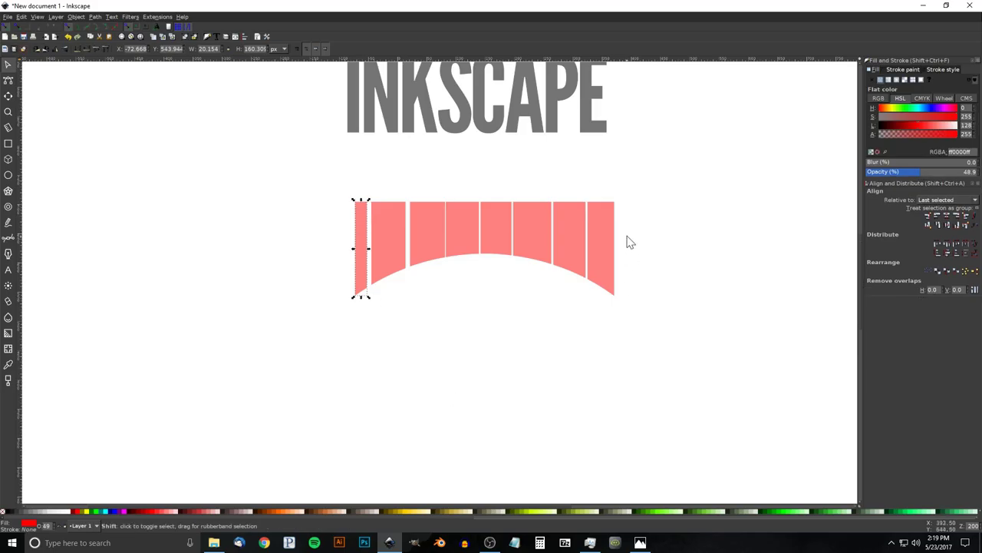
pyautogui.keyDown('shift'); pyautogui.click(608, 214); pyautogui.keyUp('shift')
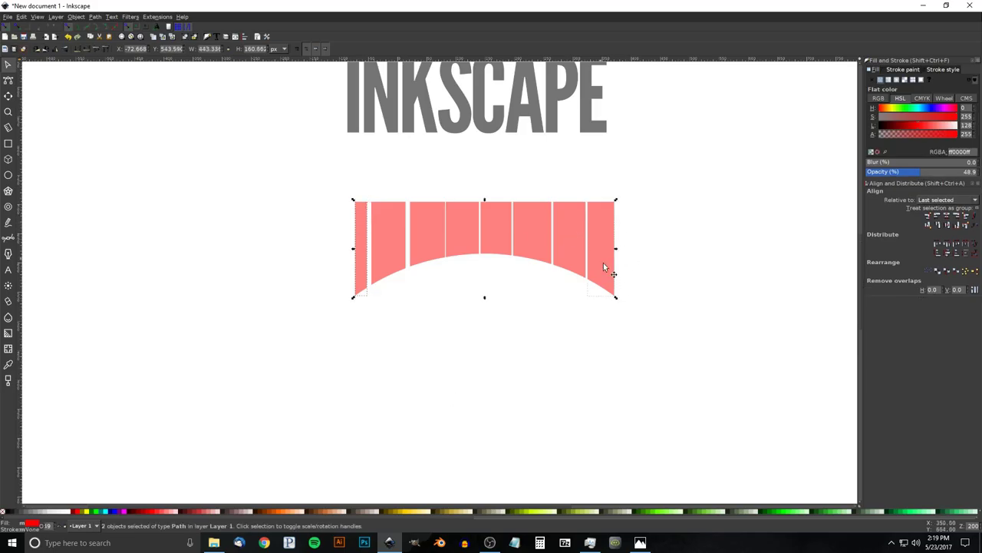
pyautogui.click(8, 81)
pyautogui.moveTo(762, 358); pyautogui.dragTo(230, 278)
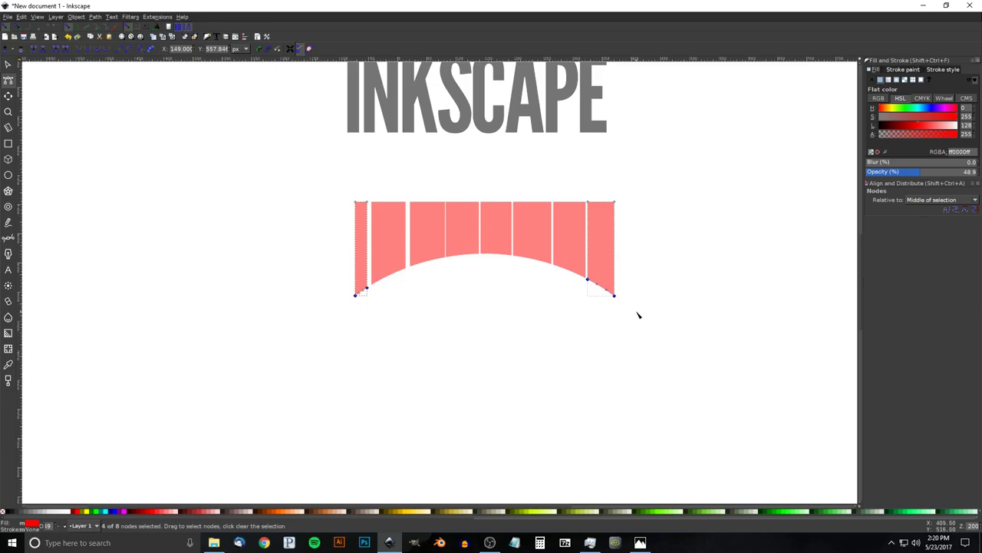
pyautogui.moveTo(621, 302); pyautogui.dragTo(621, 321)
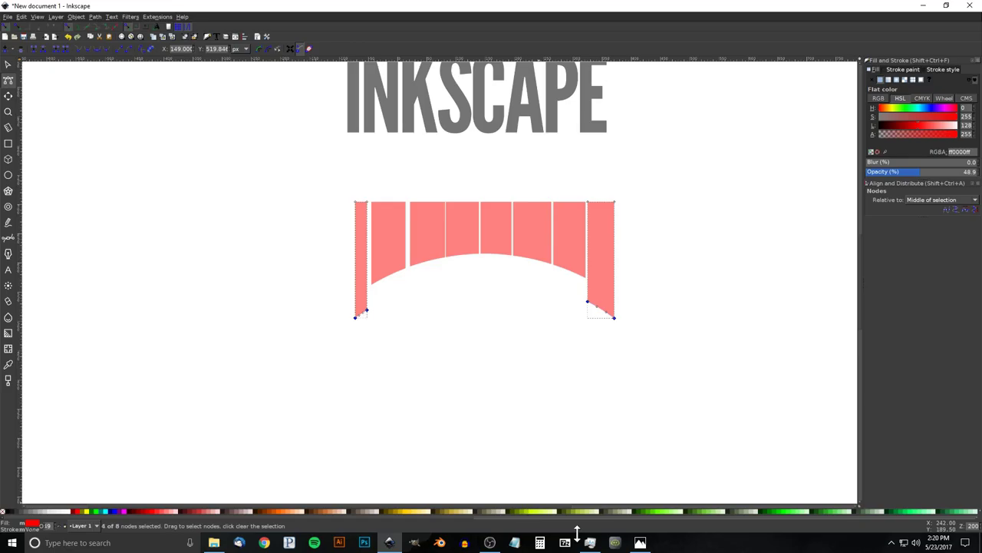
# - Check the reference thumbnail in Photos, then in Inkscape lower the same bottom nodes of the two outer strips another 5 px
pyautogui.click(640, 542)
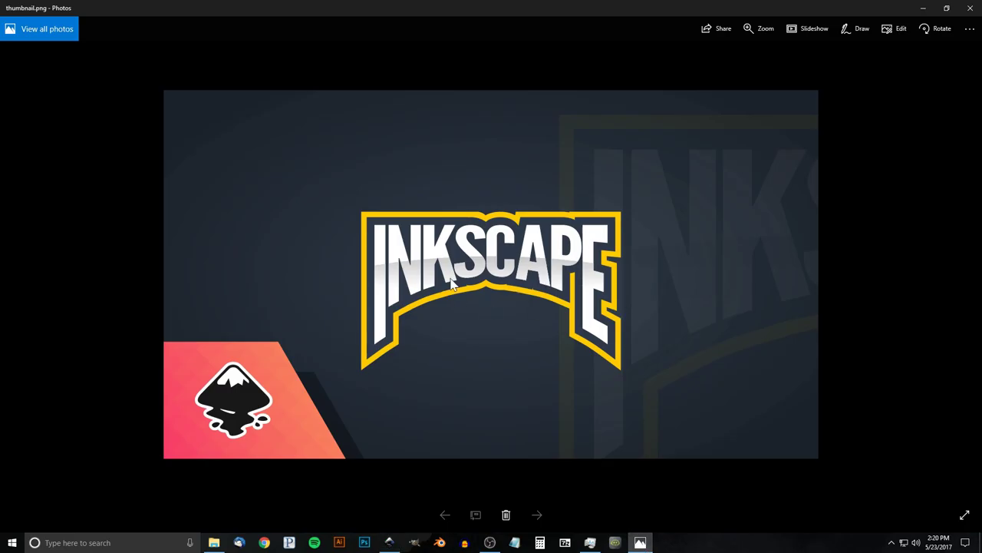
pyautogui.click(390, 542)
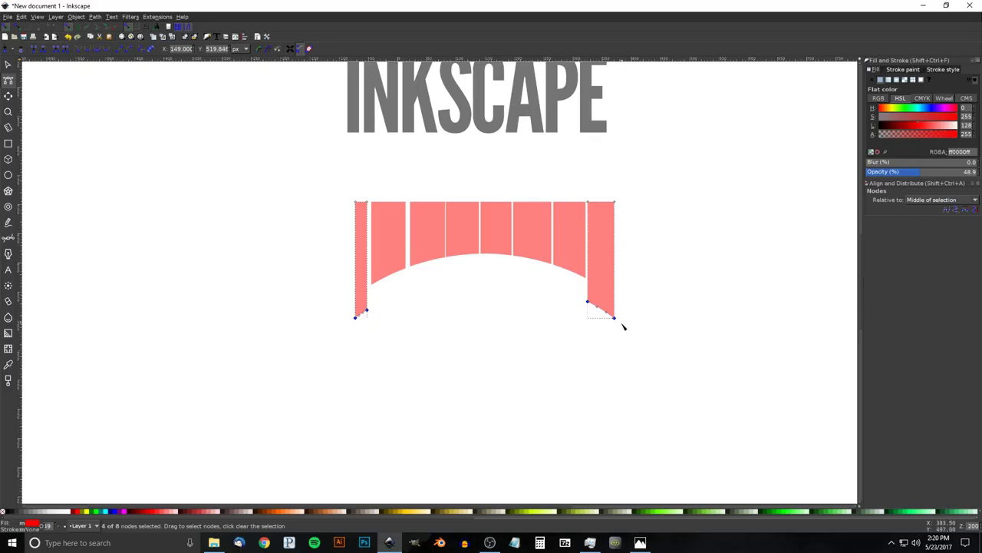
pyautogui.press('Down')
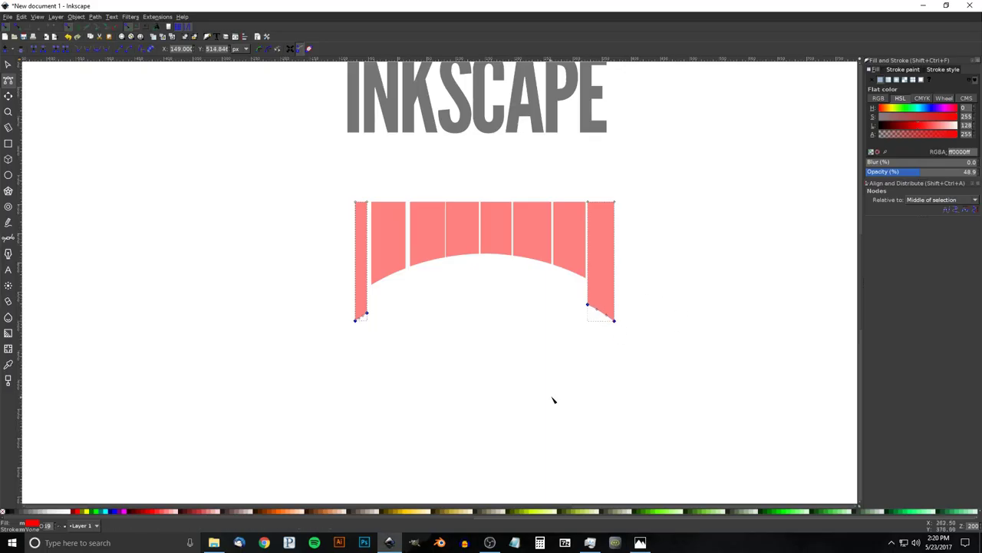
pyautogui.moveTo(511, 243)
pyautogui.mouseDown()
pyautogui.moveTo(511, 257)
pyautogui.moveTo(474, 285)
pyautogui.mouseUp()
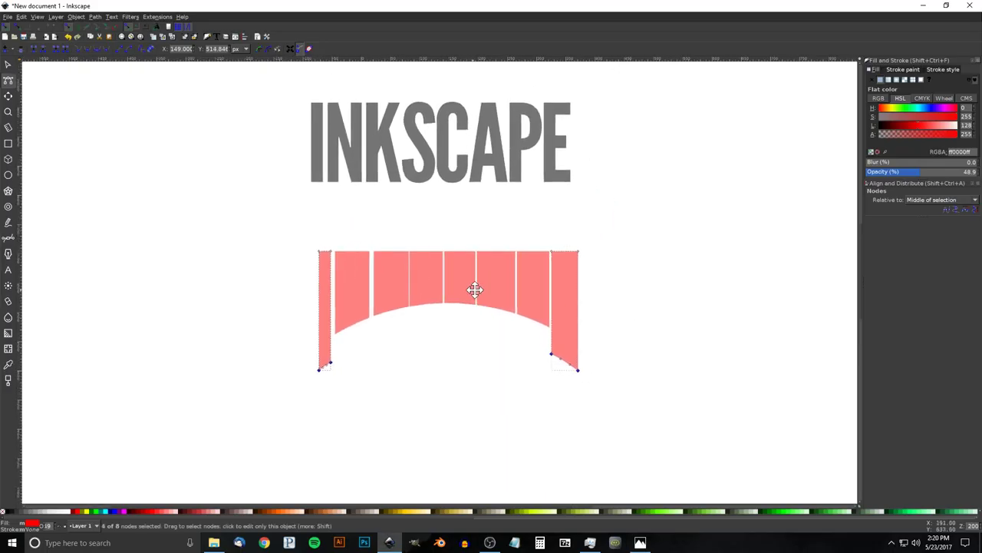
pyautogui.click(9, 64)
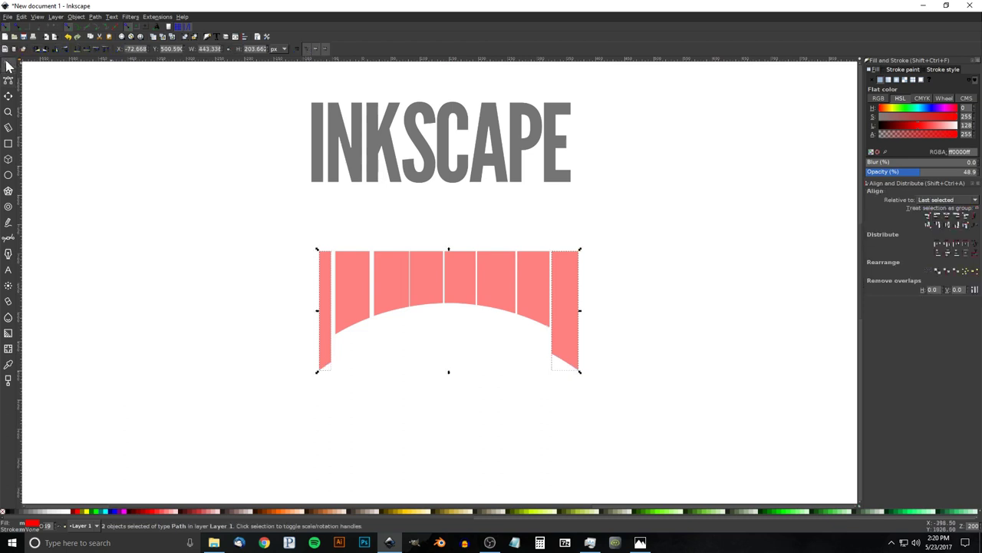
pyautogui.press('Escape')
# - Ungroup the INKSCAPE letters and center the I horizontally and vertically on the first red strip
pyautogui.click(421, 126)
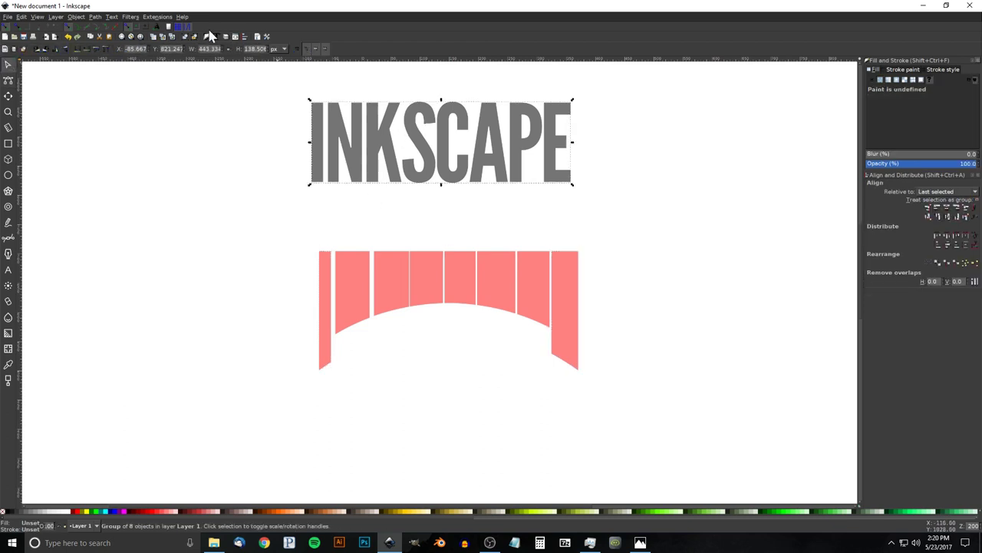
pyautogui.click(688, 126)
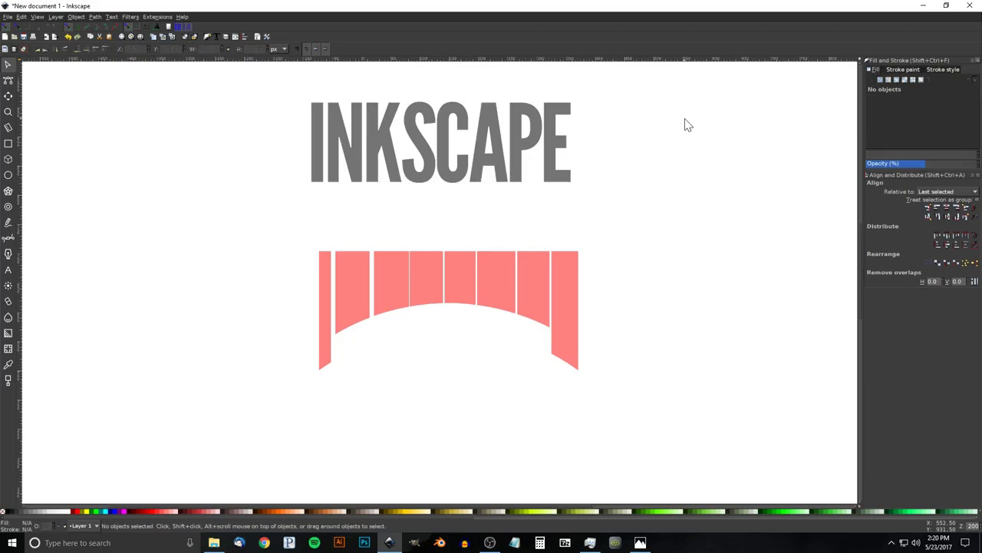
pyautogui.moveTo(316, 163); pyautogui.dragTo(247, 219)
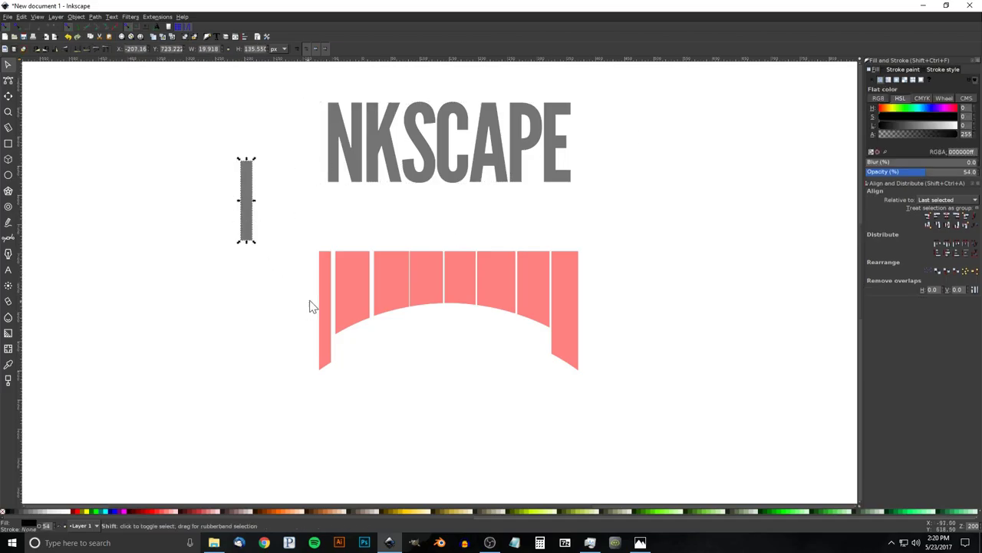
pyautogui.keyDown('shift'); pyautogui.click(324, 261); pyautogui.keyUp('shift')
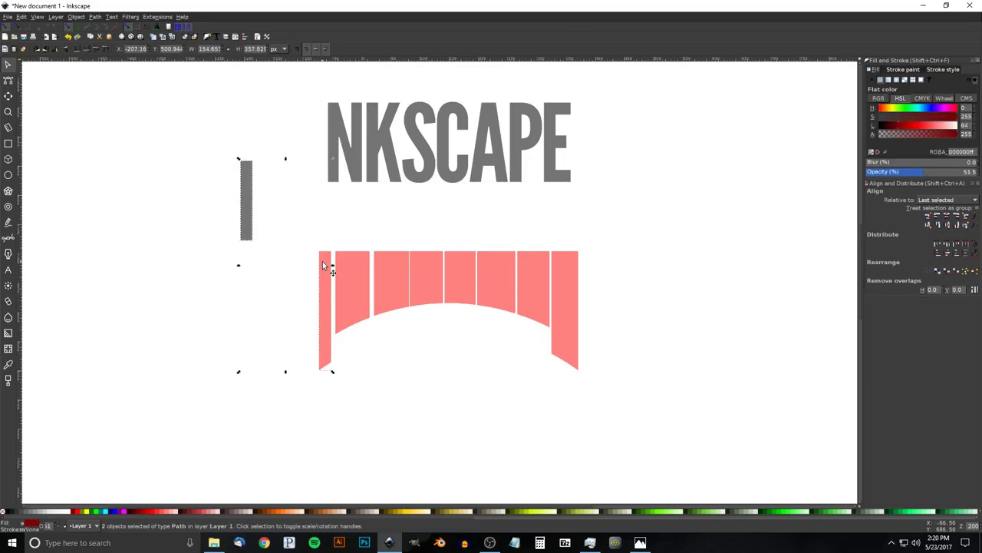
pyautogui.click(945, 216)
pyautogui.click(949, 225)
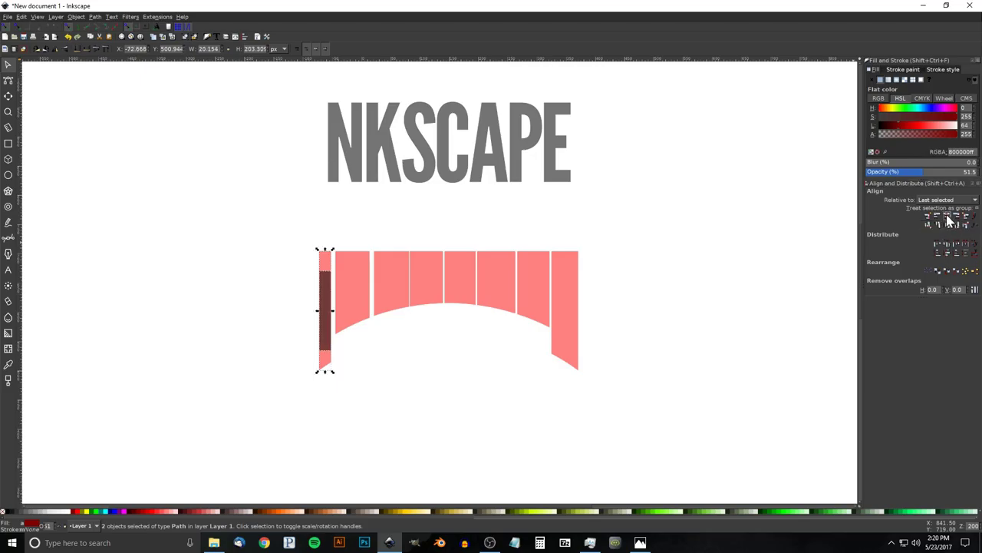
# - Center the N on the second red strip and the K on the third, both horizontally and vertically
pyautogui.click(342, 138)
pyautogui.keyDown('shift'); pyautogui.click(362, 285); pyautogui.keyUp('shift')
pyautogui.click(950, 225)
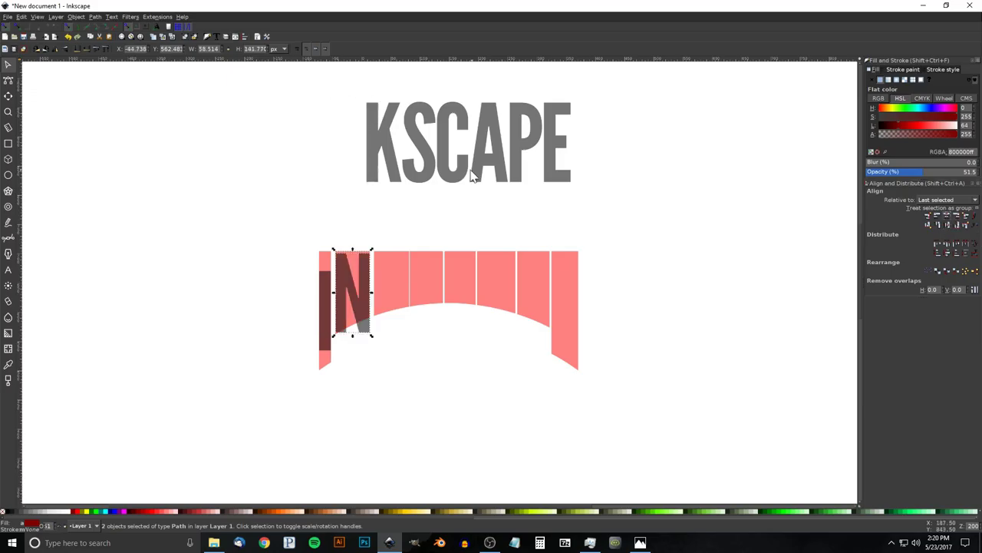
pyautogui.click(369, 142)
pyautogui.keyDown('shift'); pyautogui.click(392, 263); pyautogui.keyUp('shift')
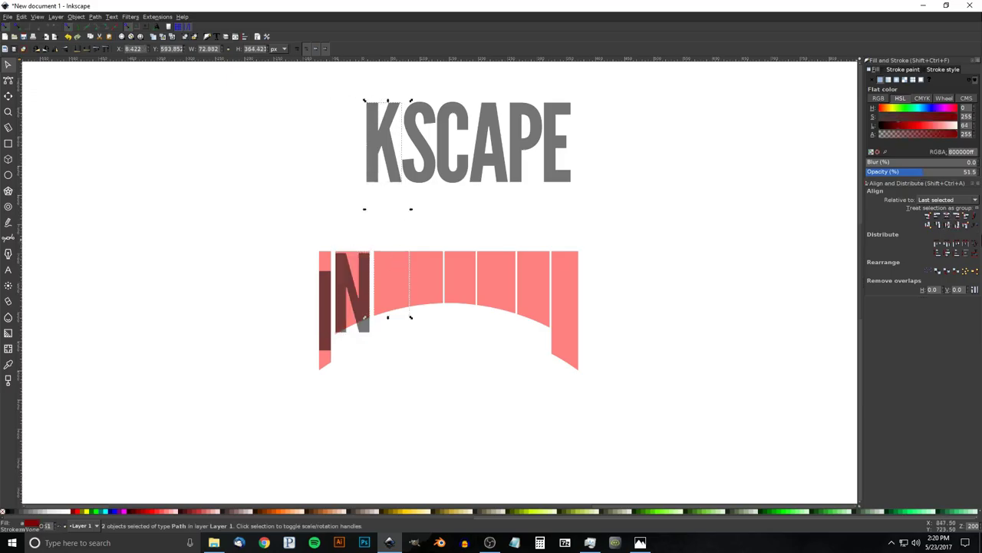
pyautogui.click(949, 225)
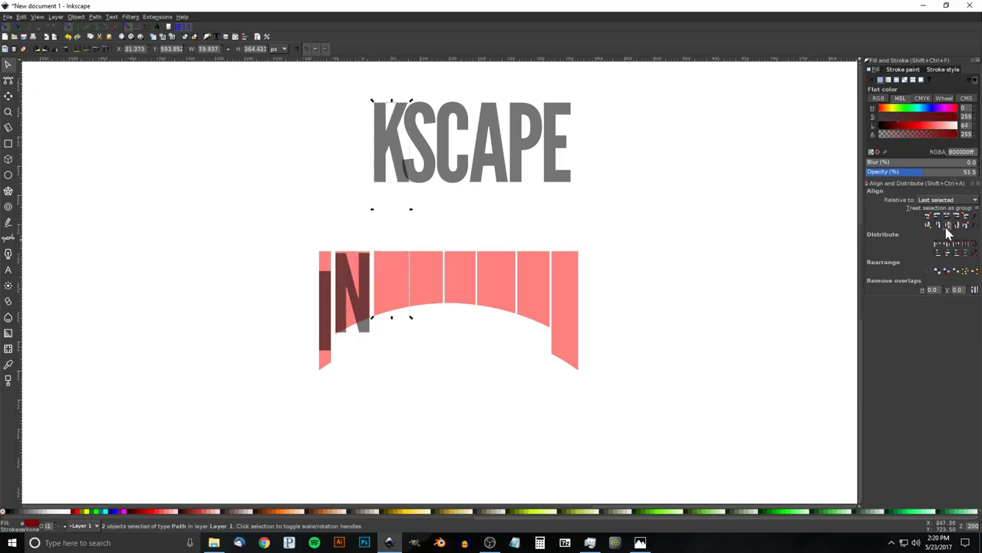
# - Center the S on the fourth red strip and the C on the fifth, both horizontally and vertically
pyautogui.click(409, 132)
pyautogui.keyDown('shift'); pyautogui.click(428, 272); pyautogui.keyUp('shift')
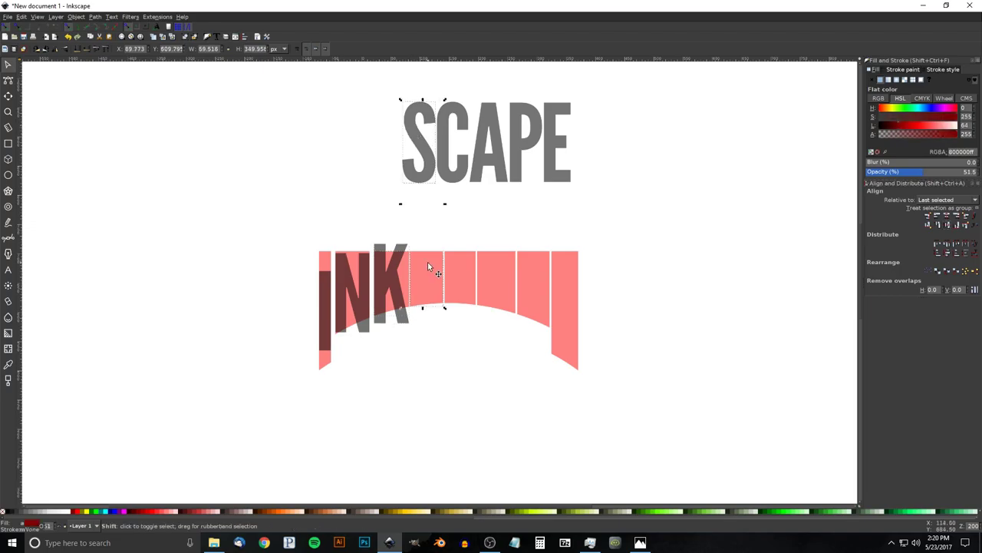
pyautogui.click(948, 222)
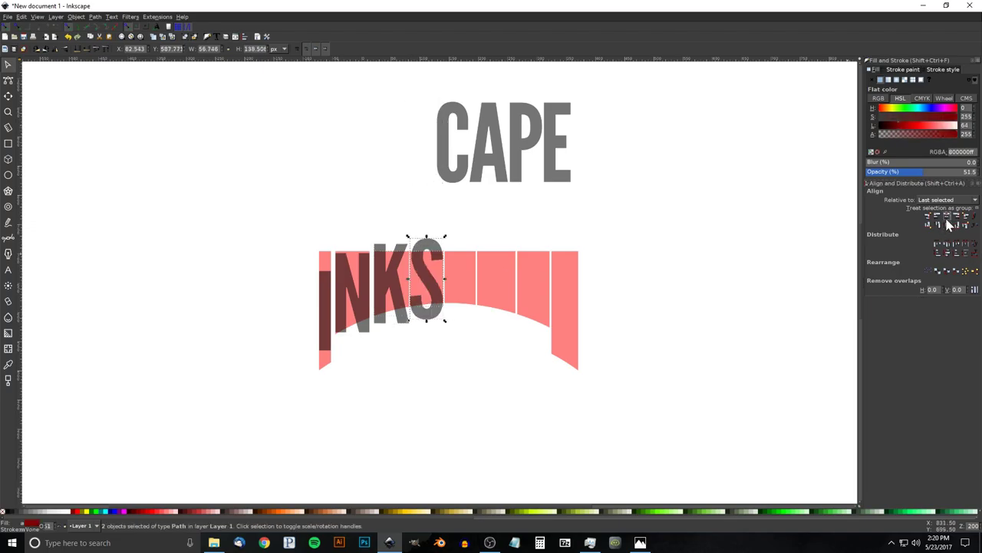
pyautogui.click(445, 156)
pyautogui.moveTo(445, 156); pyautogui.dragTo(439, 156)
pyautogui.keyDown('shift'); pyautogui.click(488, 269); pyautogui.keyUp('shift')
pyautogui.click(948, 226)
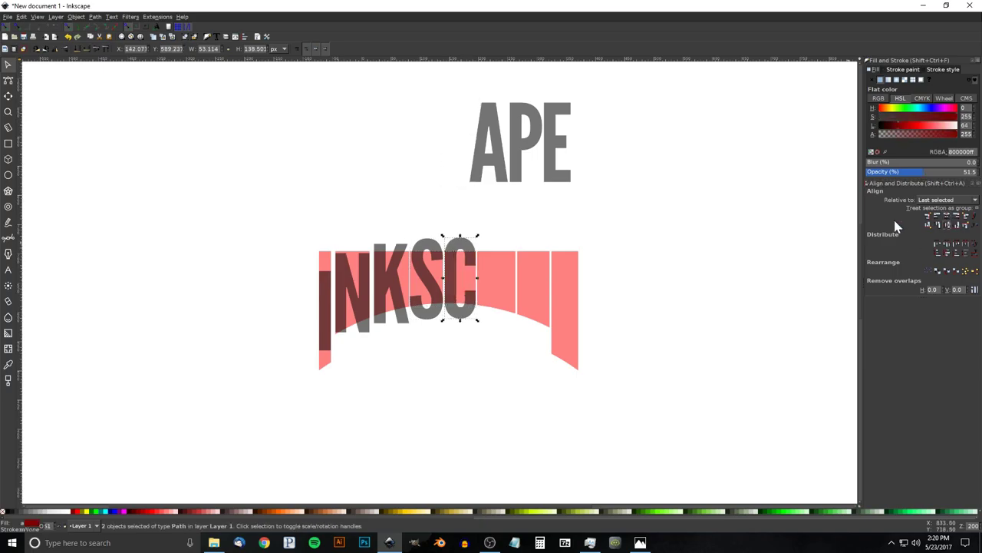
# - Center the A on the sixth red strip and the P on the seventh, both horizontally and vertically
pyautogui.moveTo(477, 170); pyautogui.dragTo(458, 170)
pyautogui.keyDown('shift'); pyautogui.click(484, 262); pyautogui.keyUp('shift')
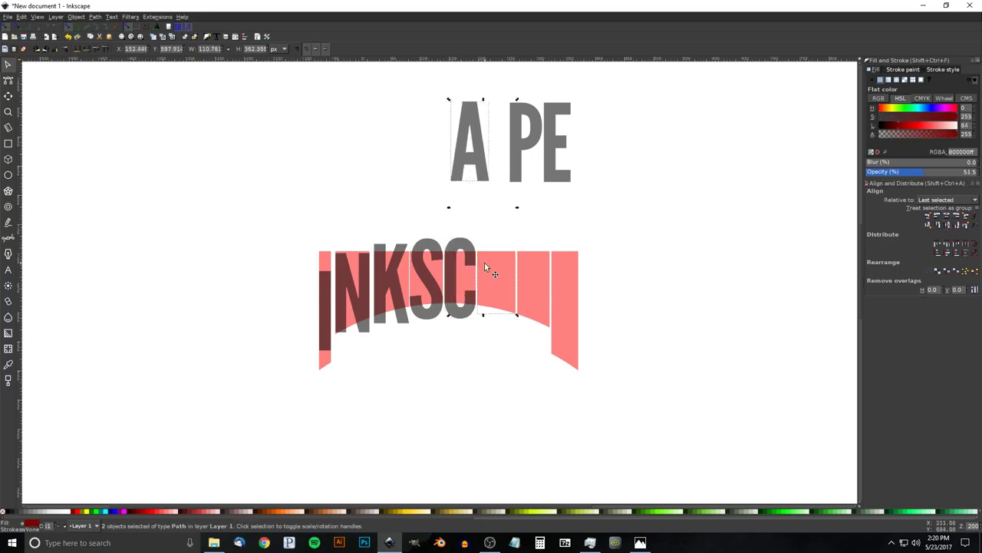
pyautogui.click(949, 225)
pyautogui.click(949, 226)
pyautogui.moveTo(520, 158); pyautogui.dragTo(493, 158)
pyautogui.keyDown('shift'); pyautogui.click(536, 274); pyautogui.keyUp('shift')
pyautogui.click(949, 216)
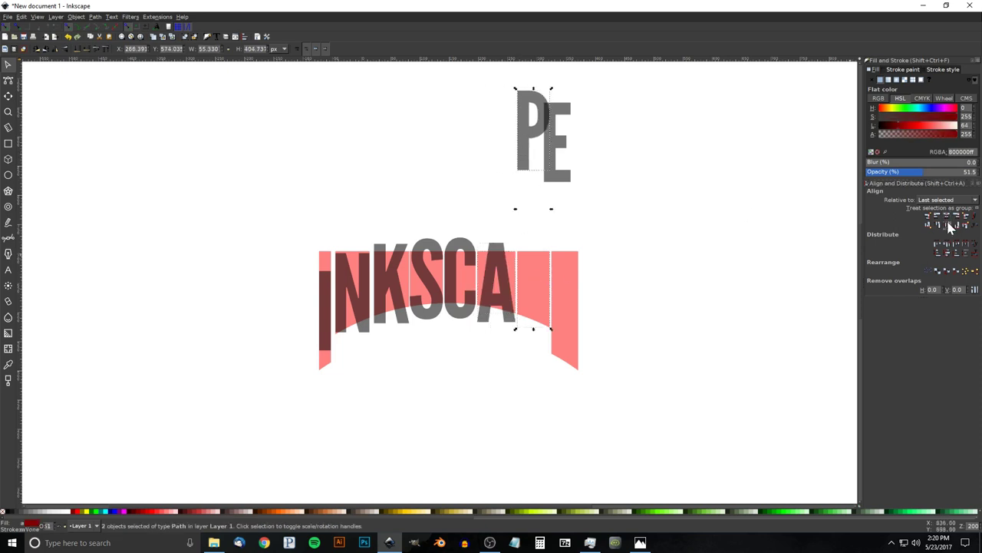
pyautogui.click(949, 225)
# - Center the E horizontally and vertically on the eighth red strip and clear the selection
pyautogui.moveTo(558, 154); pyautogui.dragTo(530, 130)
pyautogui.keyDown('shift'); pyautogui.click(565, 338); pyautogui.keyUp('shift')
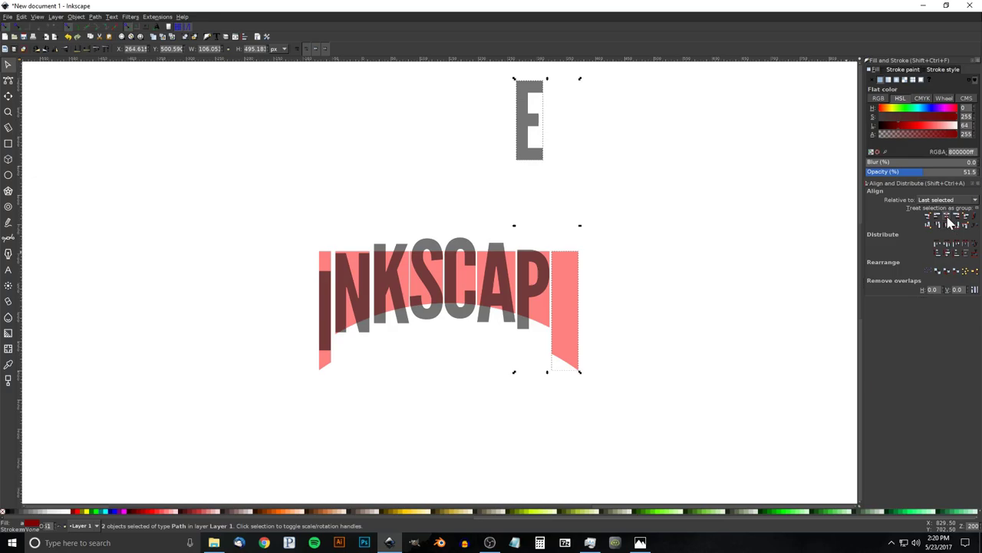
pyautogui.click(949, 215)
pyautogui.click(948, 225)
pyautogui.hscroll(2, 603, 276)
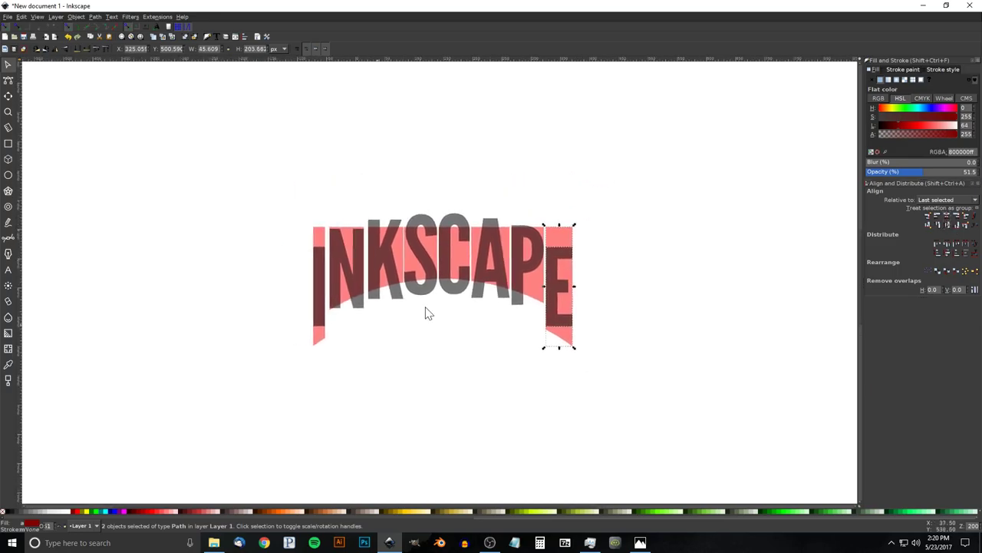
pyautogui.hscroll(-2, 371, 255)
pyautogui.press('Escape')
# - Add a Perspective/Envelope path effect to the letter I and set its type to Envelope deformation
pyautogui.hscroll(3, 376, 301)
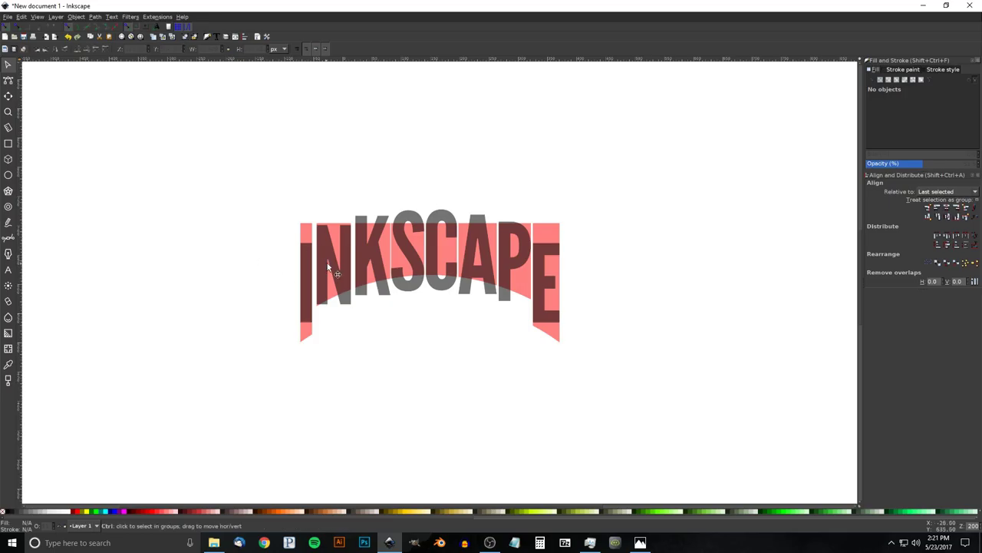
pyautogui.scroll(1, 337, 262)
pyautogui.scroll(2, 337, 257)
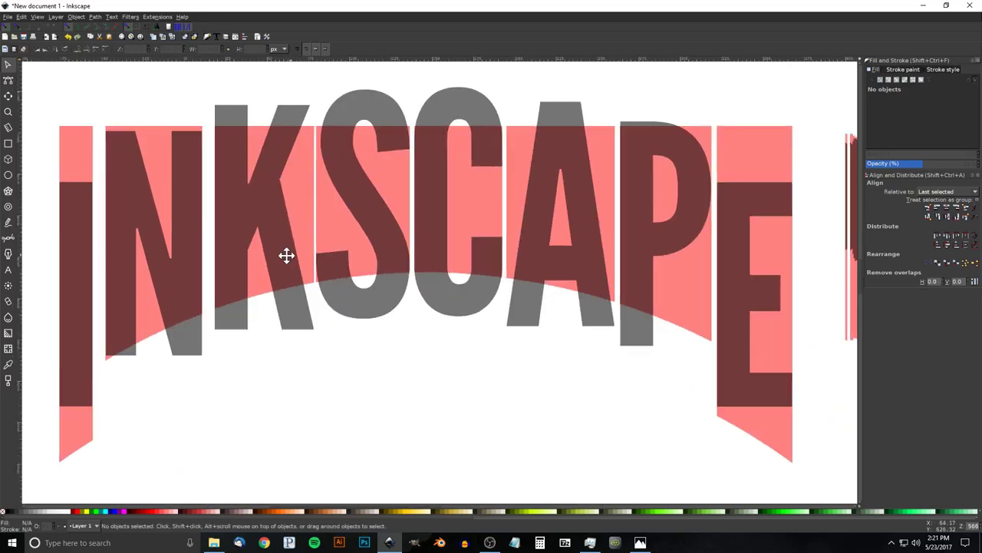
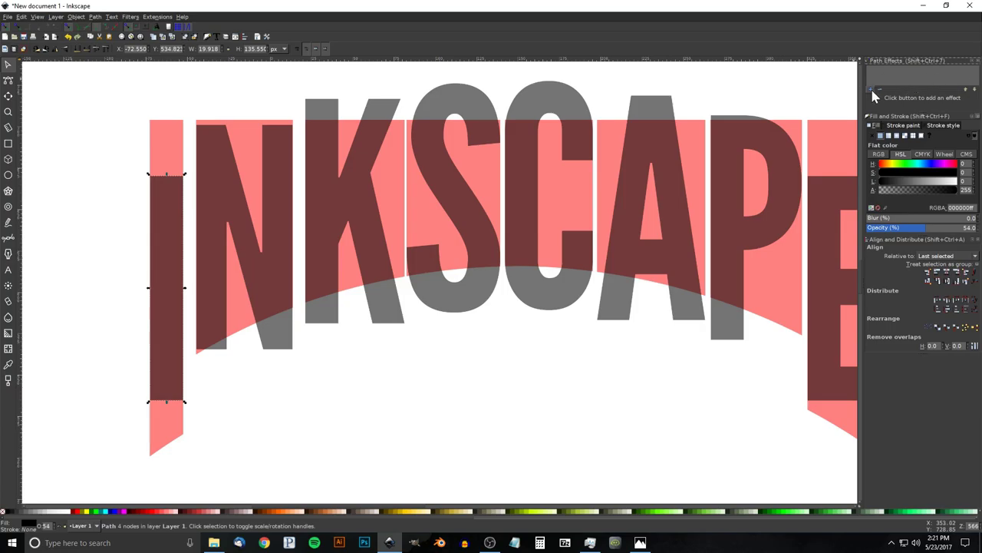
pyautogui.click(872, 89)
pyautogui.moveTo(497, 243); pyautogui.dragTo(433, 149)
pyautogui.moveTo(469, 230); pyautogui.dragTo(626, 436)
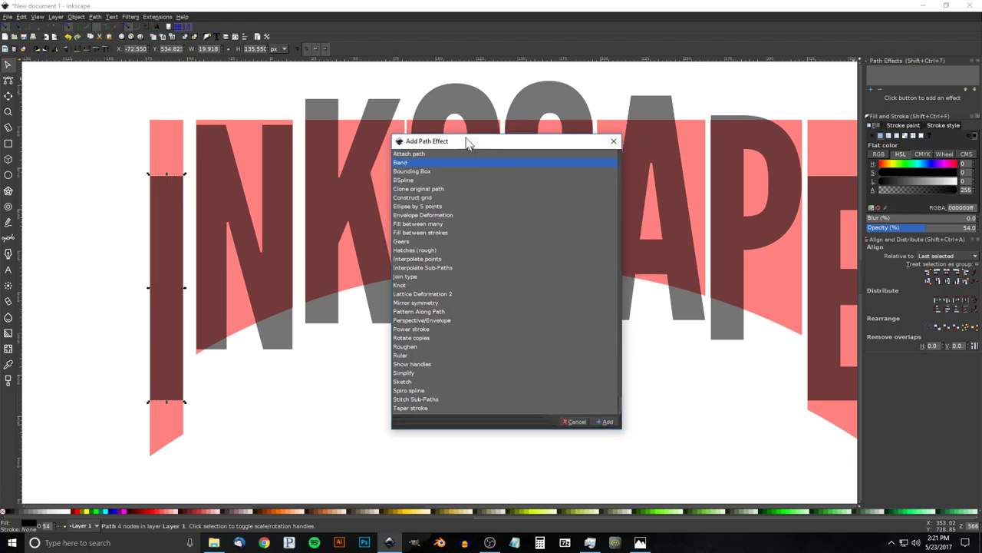
pyautogui.moveTo(470, 144); pyautogui.dragTo(454, 111)
pyautogui.scroll(-2, 442, 278)
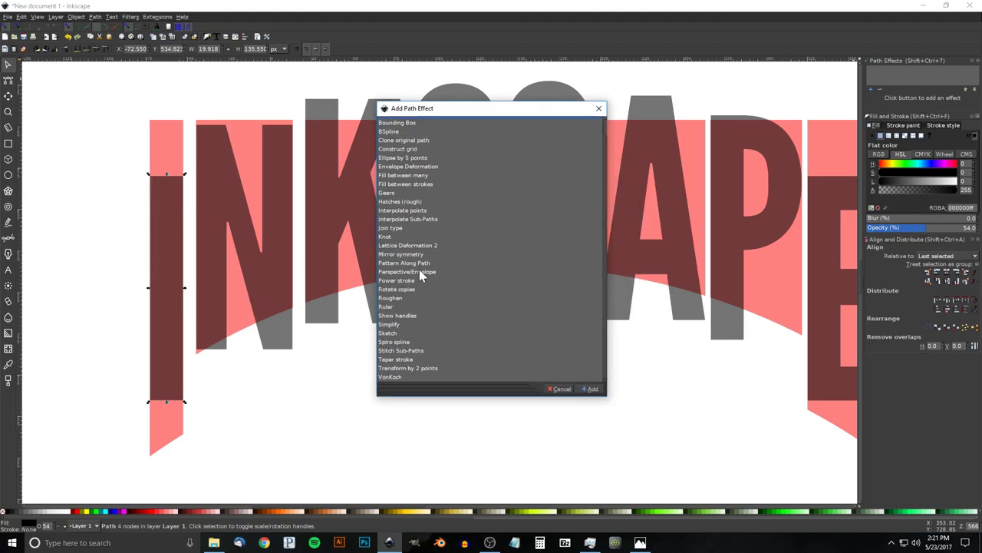
pyautogui.click(418, 273)
pyautogui.click(591, 389)
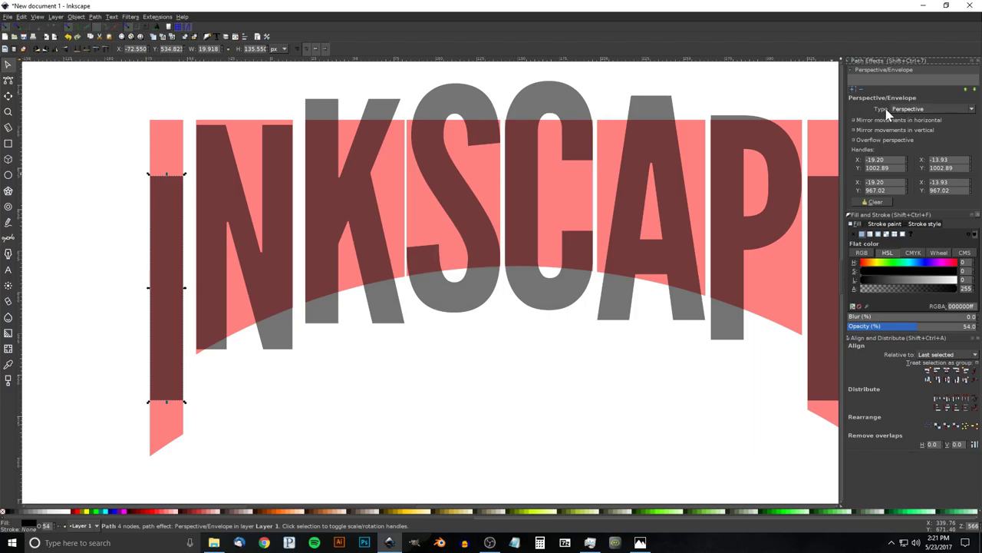
pyautogui.click(928, 108)
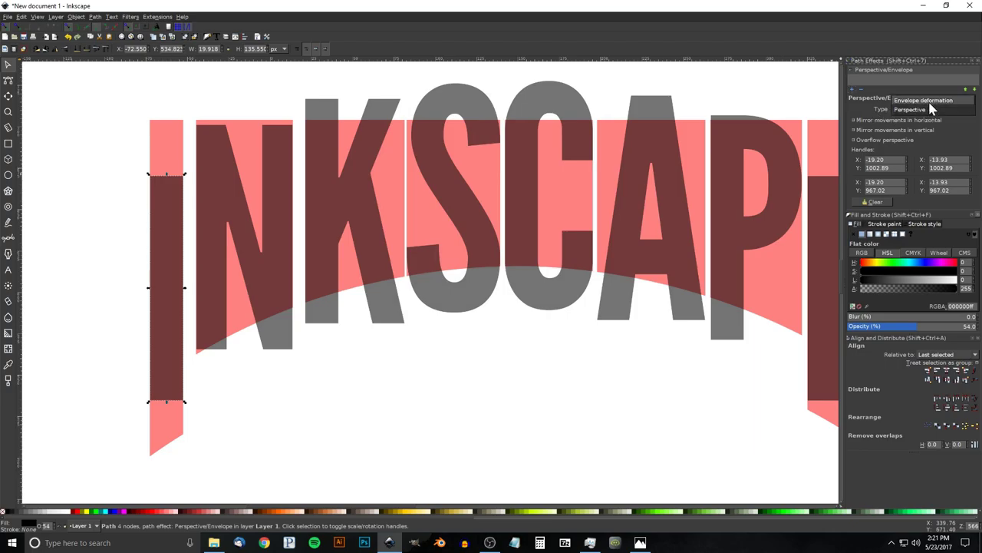
pyautogui.click(929, 102)
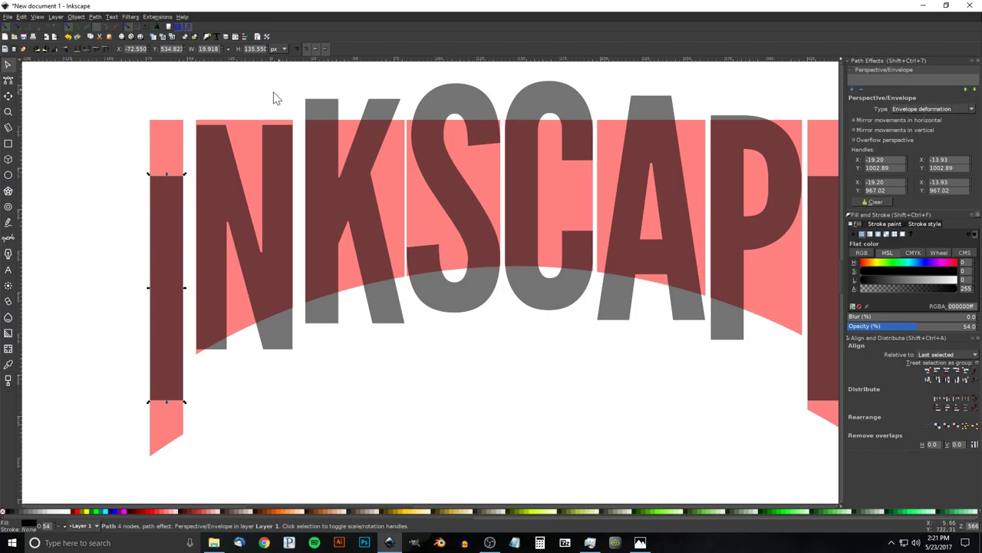
# - Fit the I's four envelope corners to the corners of the first red strip and convert the deformed letter to a path
pyautogui.click(8, 81)
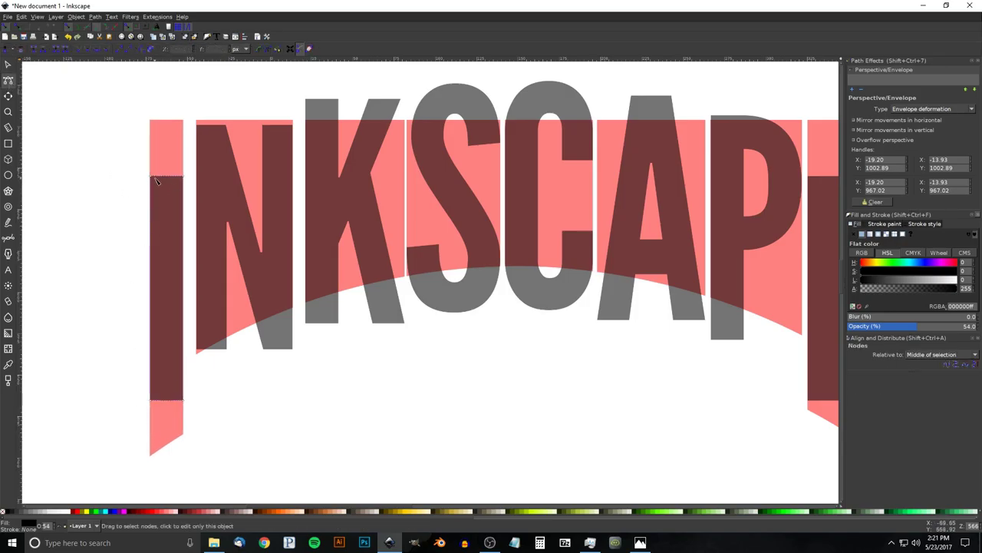
pyautogui.moveTo(152, 178); pyautogui.dragTo(151, 121)
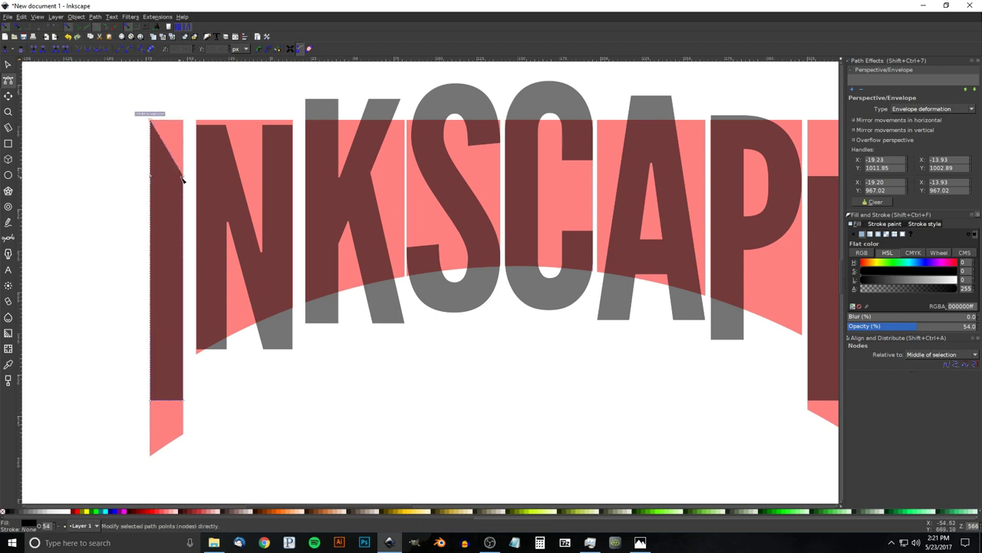
pyautogui.moveTo(183, 176); pyautogui.dragTo(185, 121)
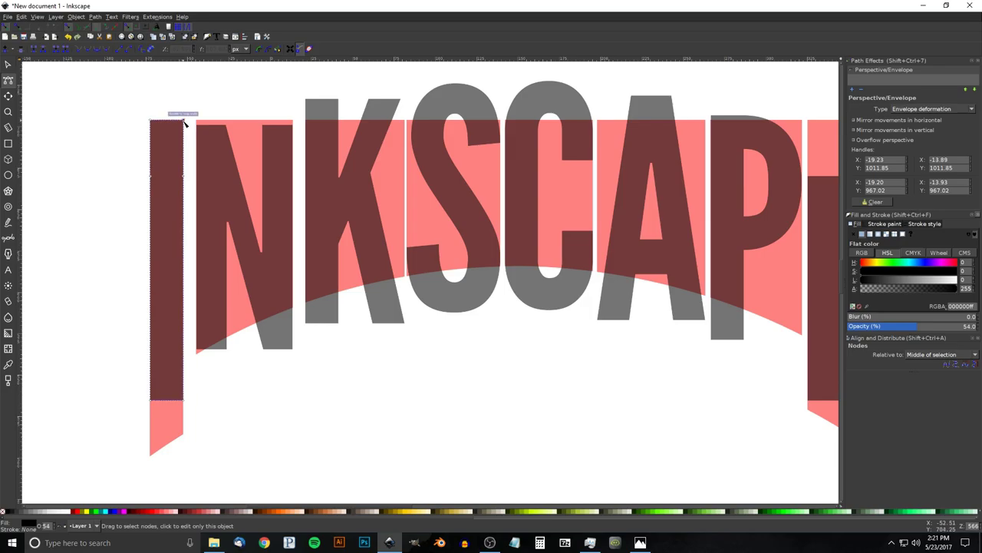
pyautogui.moveTo(154, 426); pyautogui.dragTo(151, 452)
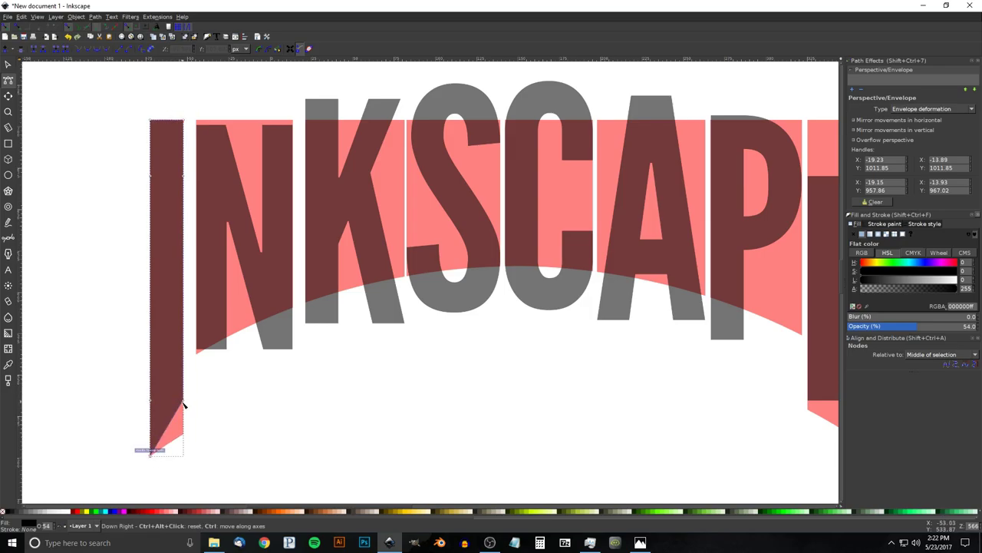
pyautogui.moveTo(183, 404); pyautogui.dragTo(185, 434)
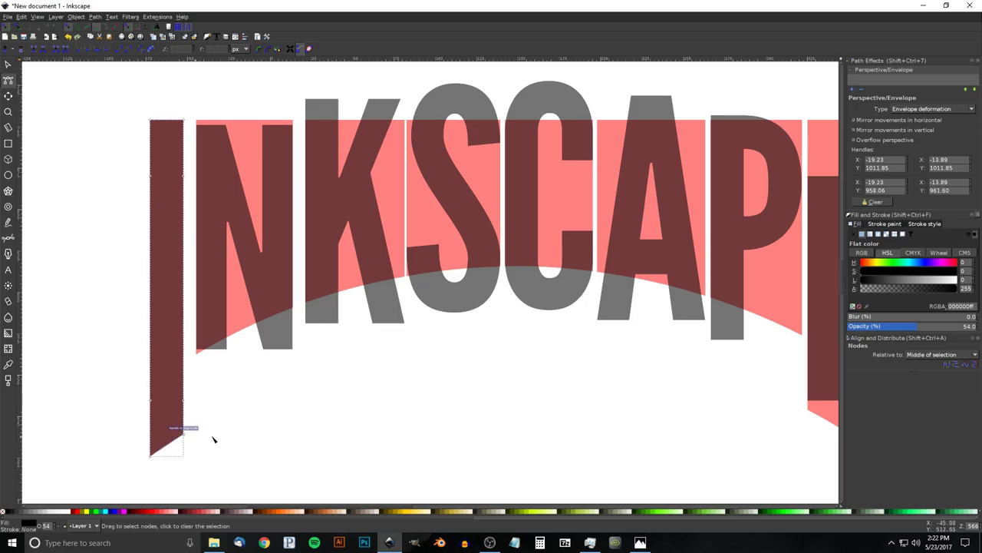
pyautogui.click(93, 17)
pyautogui.click(100, 27)
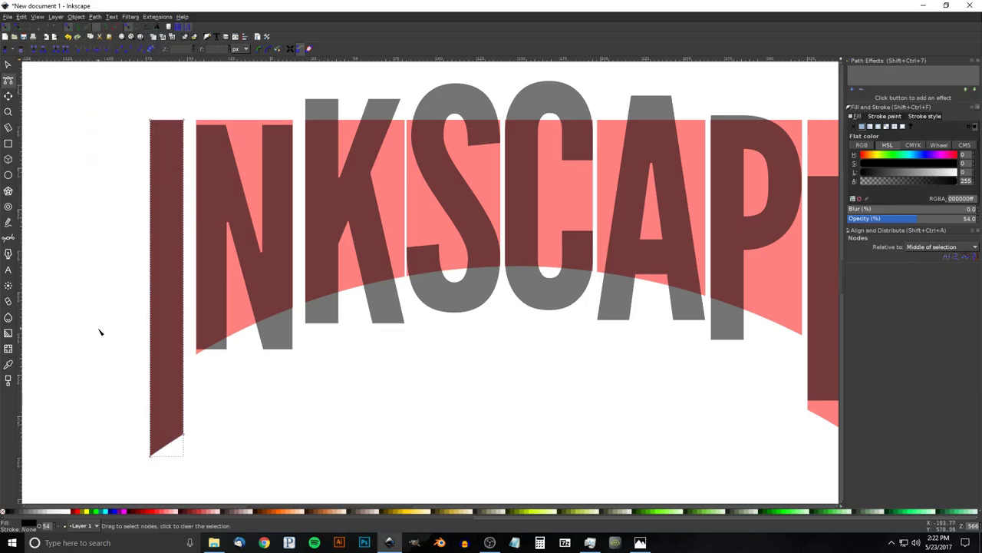
# - Add a Perspective/Envelope path effect to the letter N with the type Envelope deformation
pyautogui.click(220, 156)
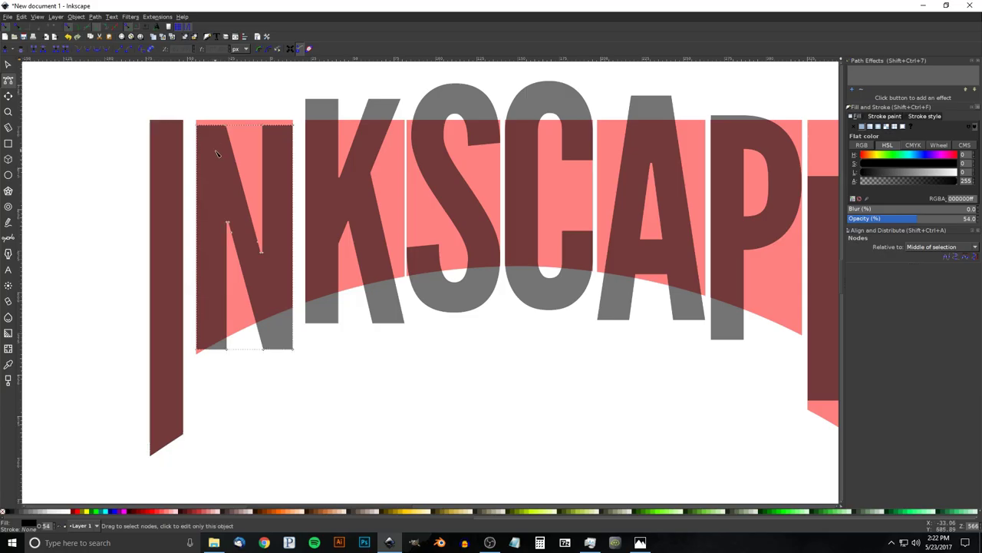
pyautogui.click(853, 90)
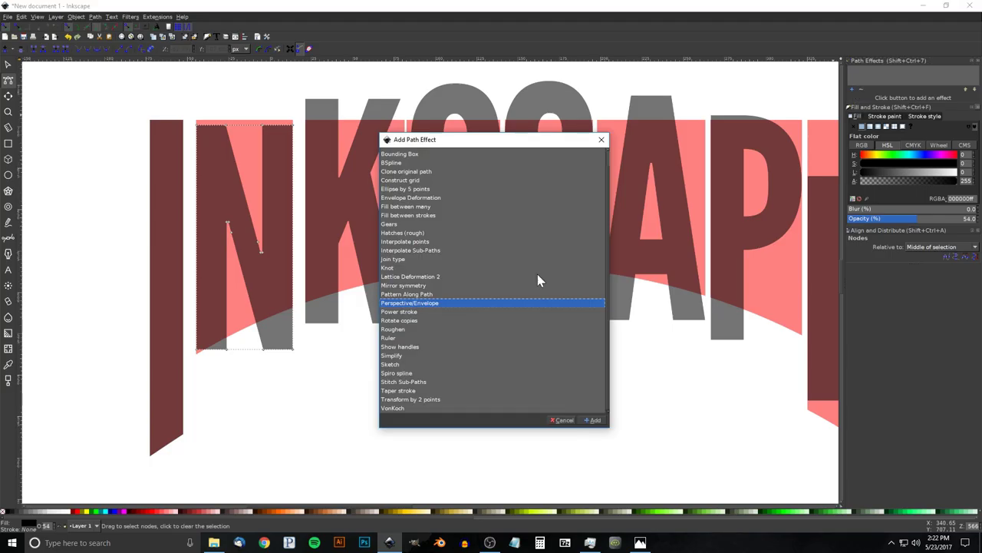
pyautogui.click(595, 421)
pyautogui.click(921, 110)
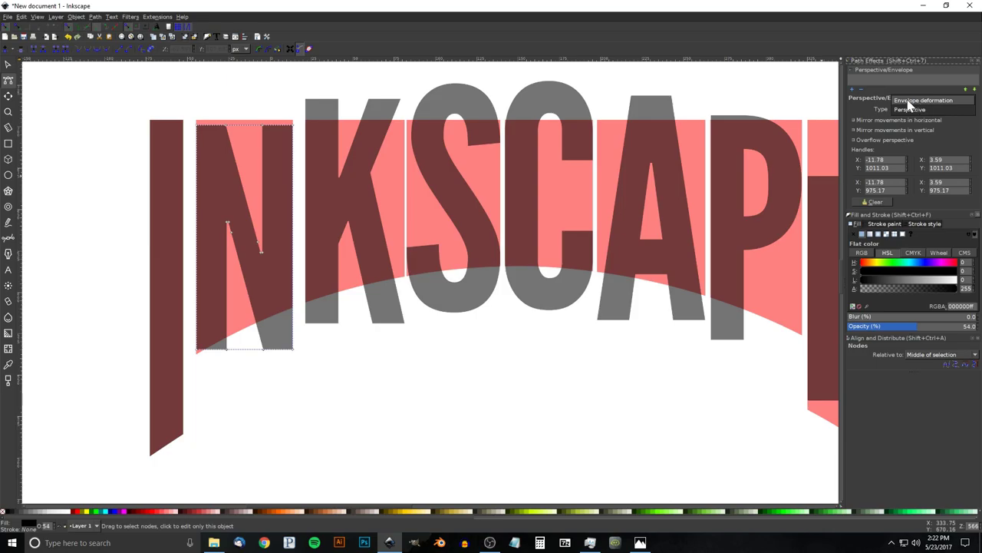
pyautogui.click(911, 101)
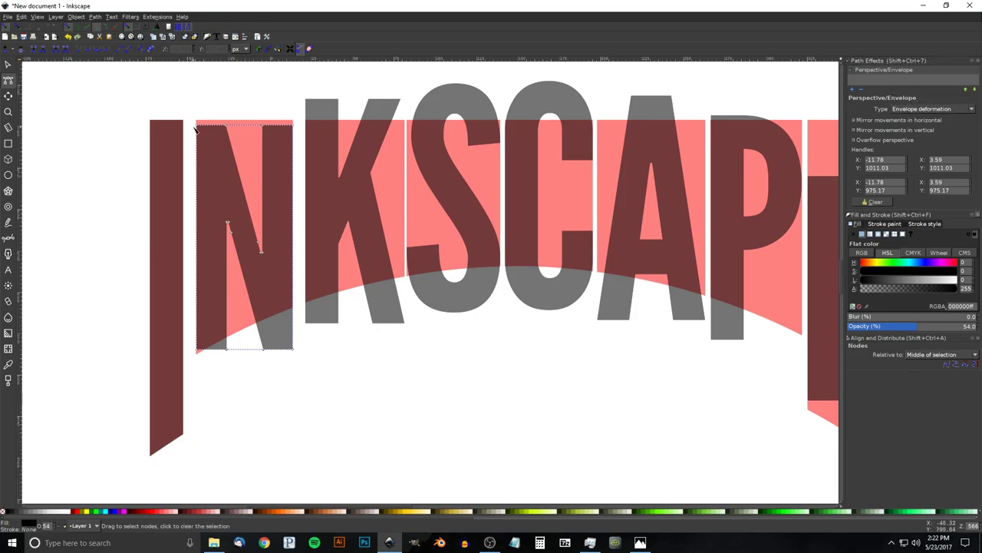
# - Snap the N's two upper envelope corners to the top corners of the second red strip
pyautogui.moveTo(197, 122); pyautogui.dragTo(198, 124)
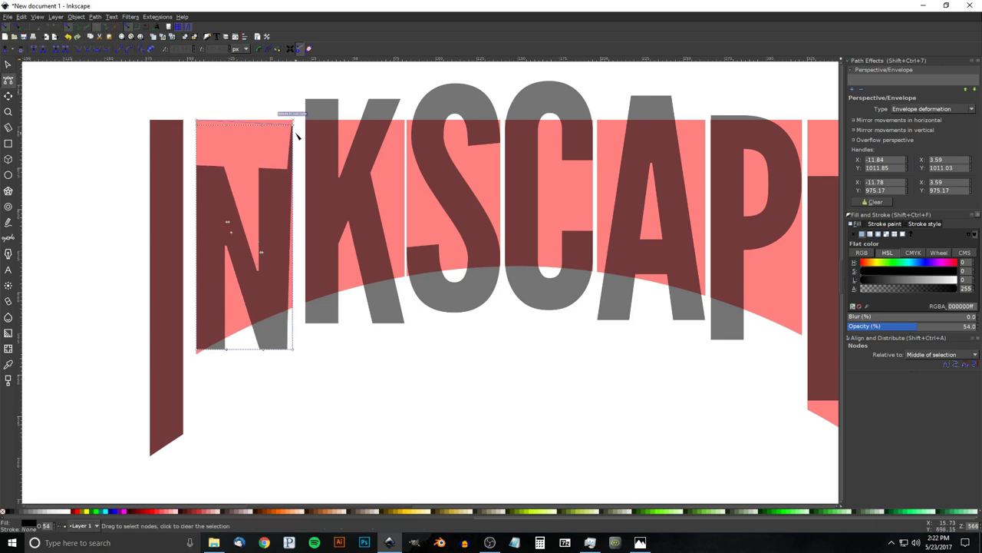
pyautogui.hotkey('ctrl', 'z')
pyautogui.hotkey('ctrl', 'shift', 'z')
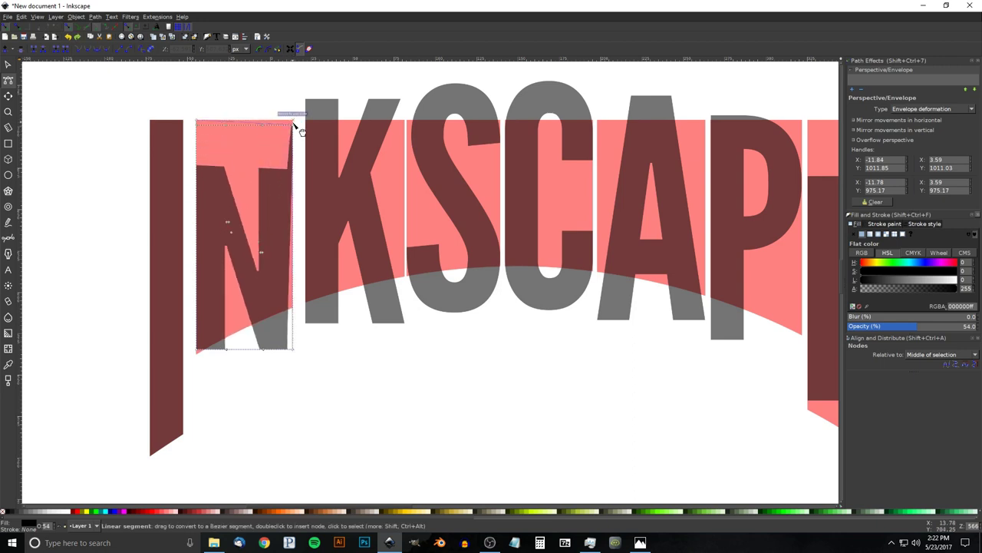
pyautogui.scroll(3, 265, 126)
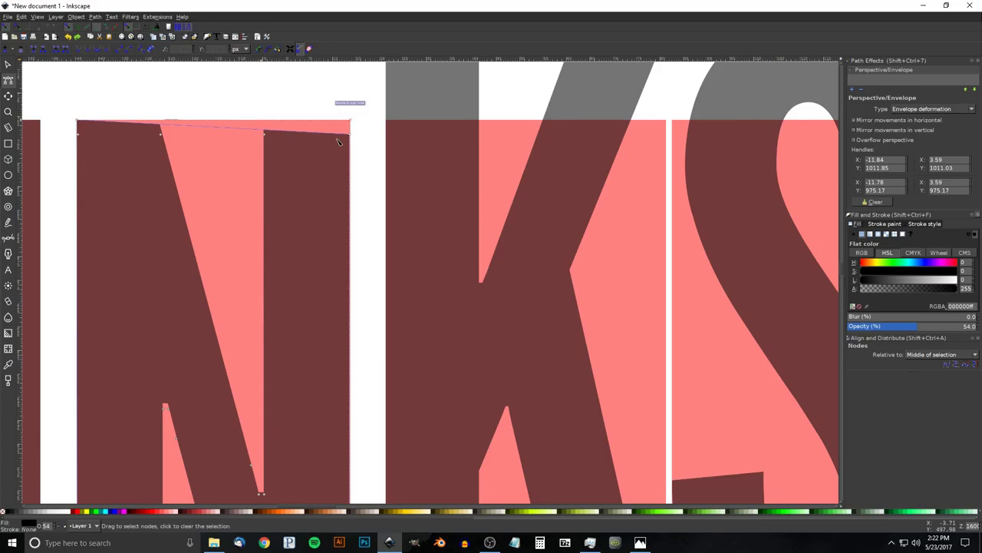
pyautogui.moveTo(350, 135); pyautogui.dragTo(351, 121)
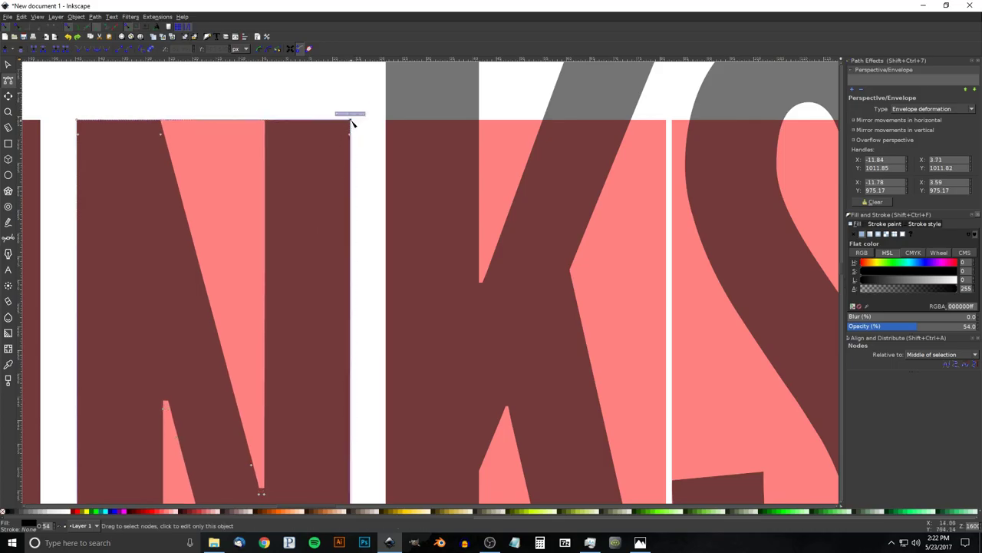
# - Snap the N's two lower envelope corners to the second strip's slanted bottom corners and convert the letter to a path
pyautogui.scroll(-2, 417, 176)
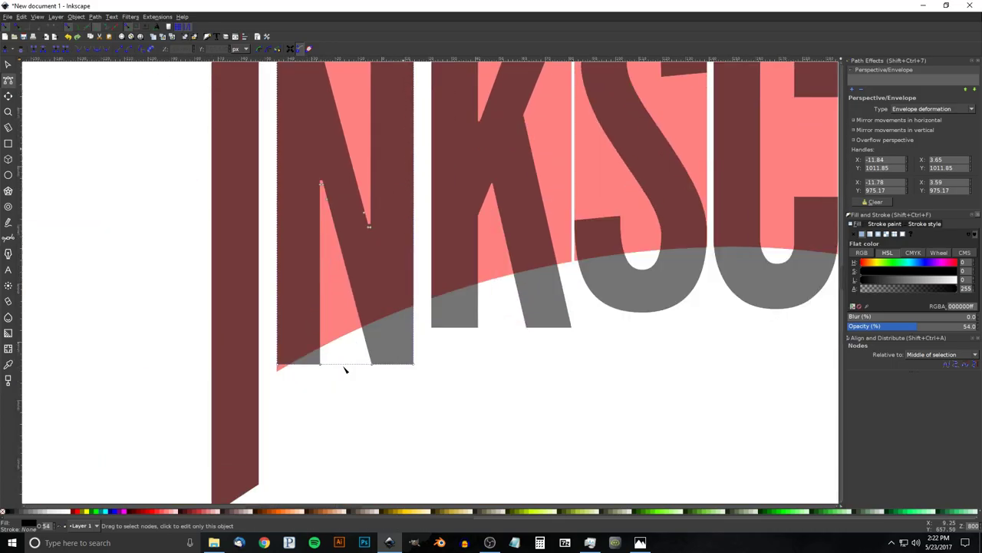
pyautogui.moveTo(278, 366); pyautogui.dragTo(279, 373)
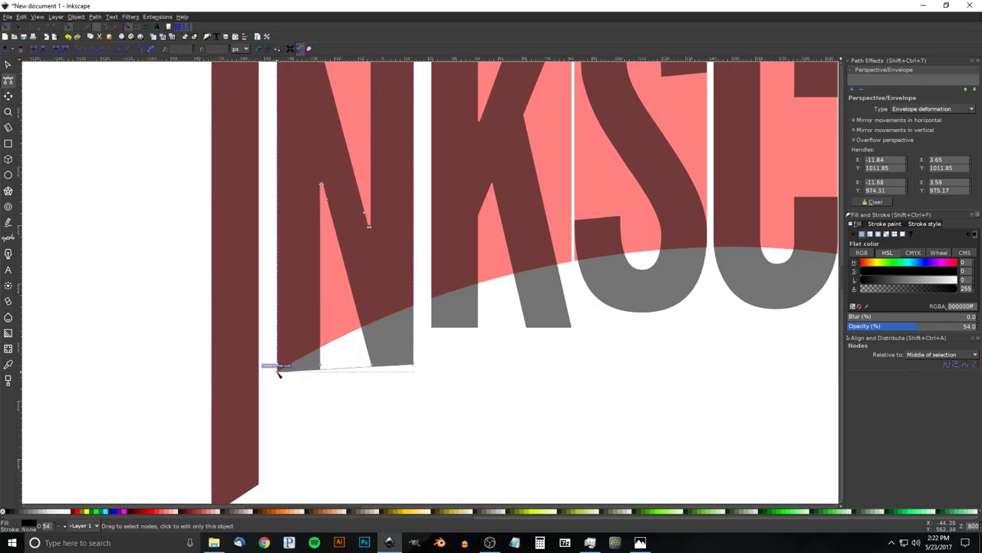
pyautogui.click(22, 17)
pyautogui.click(27, 23)
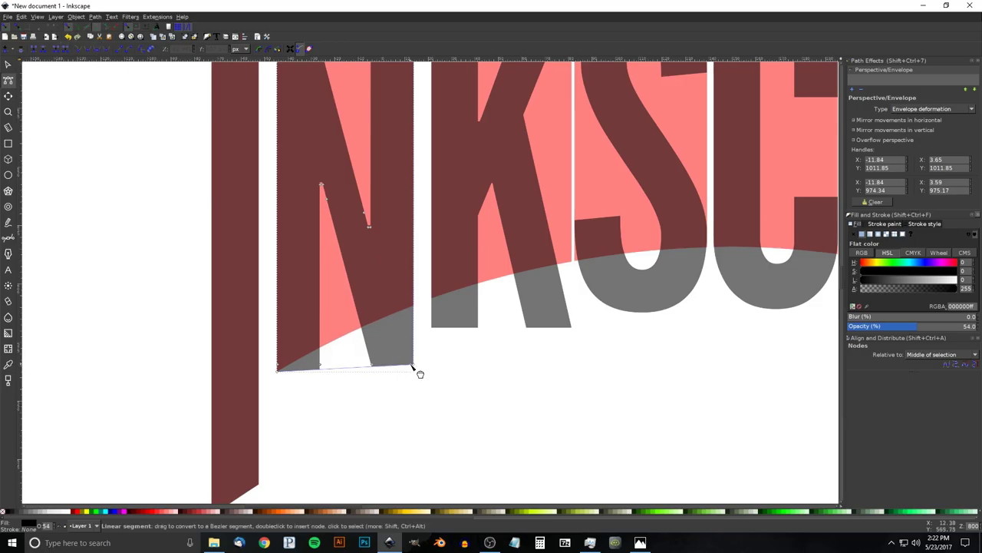
pyautogui.moveTo(414, 333); pyautogui.dragTo(414, 307)
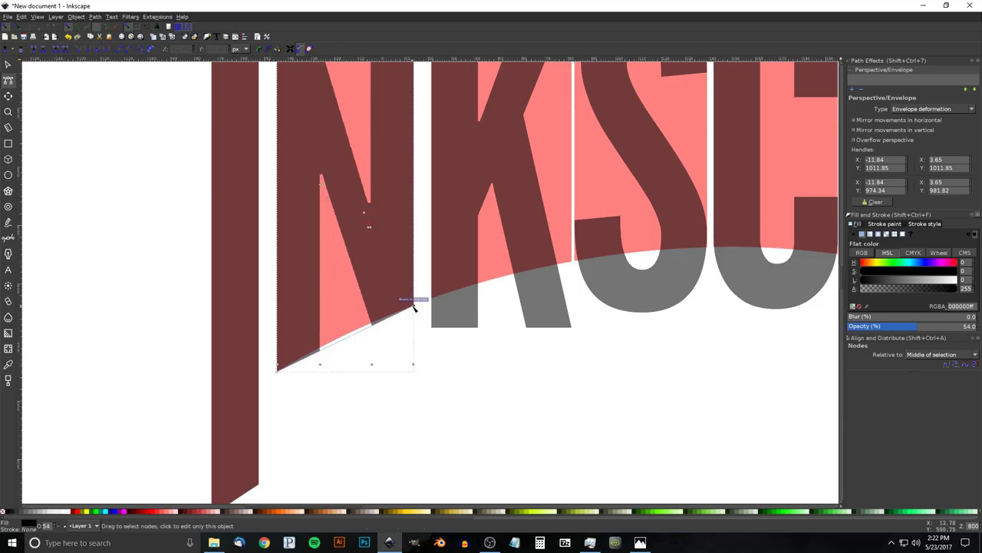
pyautogui.moveTo(489, 184); pyautogui.dragTo(294, 197)
pyautogui.click(94, 16)
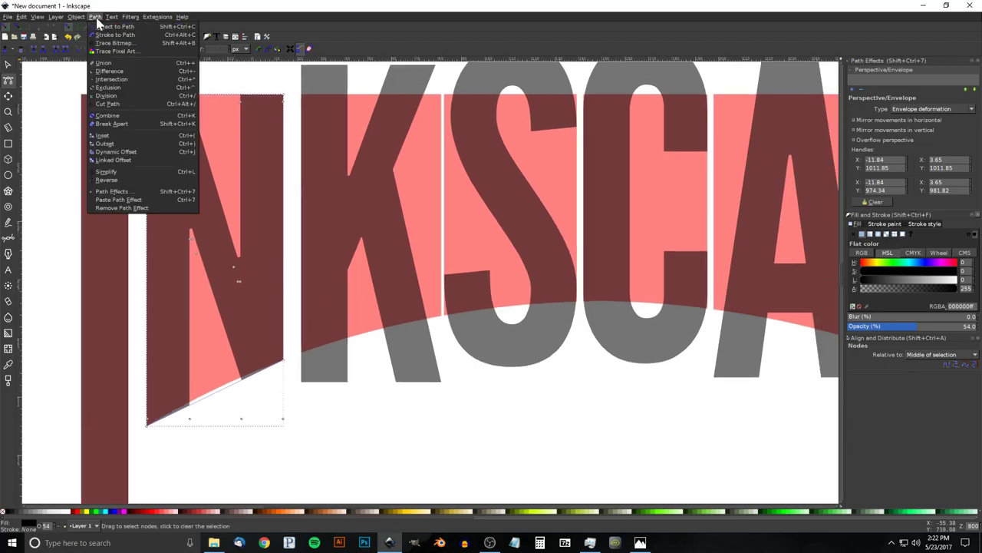
pyautogui.click(107, 25)
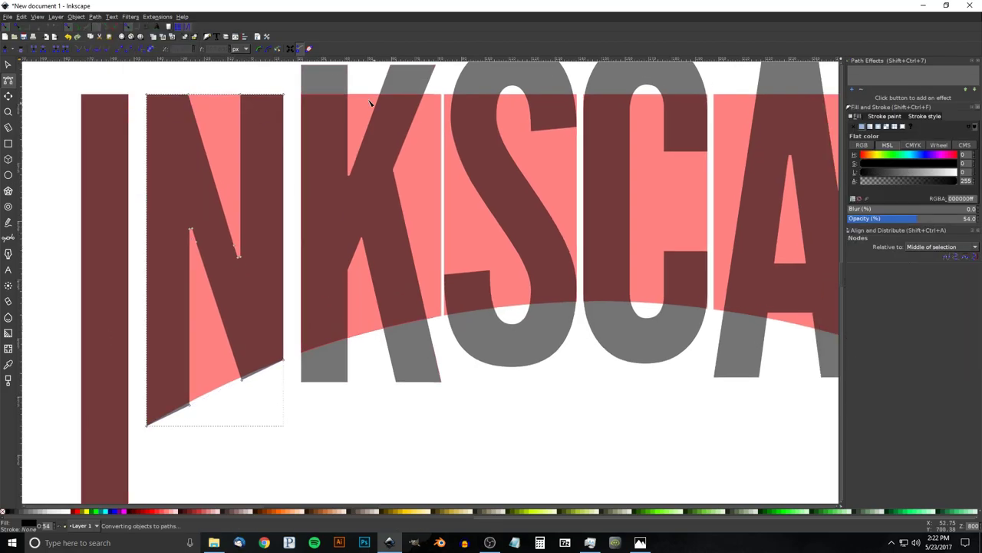
# - Add a Perspective/Envelope path effect to the letter K
pyautogui.click(386, 146)
pyautogui.scroll(-1, 386, 146)
pyautogui.moveTo(391, 148); pyautogui.dragTo(266, 213)
pyautogui.moveTo(334, 205)
pyautogui.mouseDown()
pyautogui.moveTo(314, 292)
pyautogui.moveTo(379, 228)
pyautogui.moveTo(314, 202)
pyautogui.moveTo(347, 201)
pyautogui.mouseUp()
pyautogui.hscroll(-2, 284, 204)
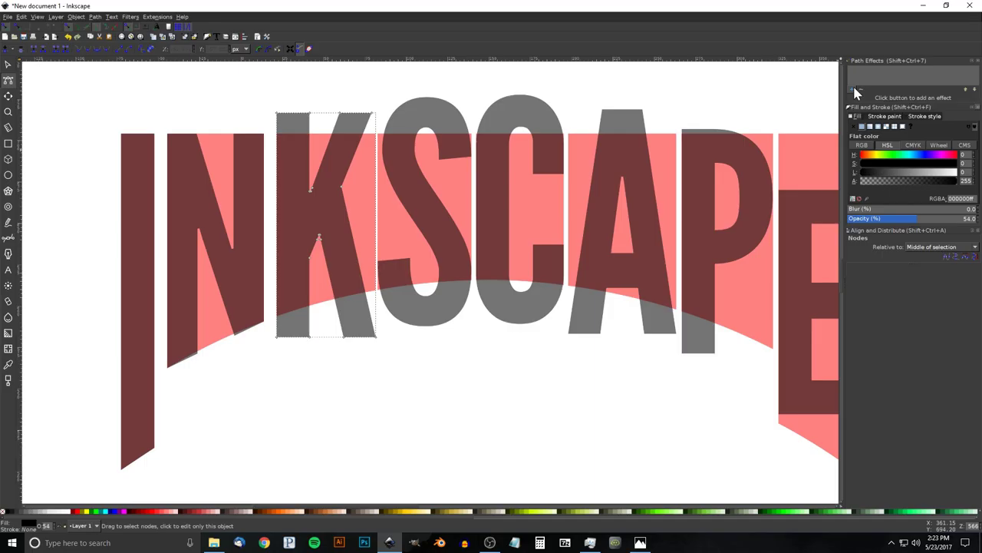
pyautogui.click(855, 91)
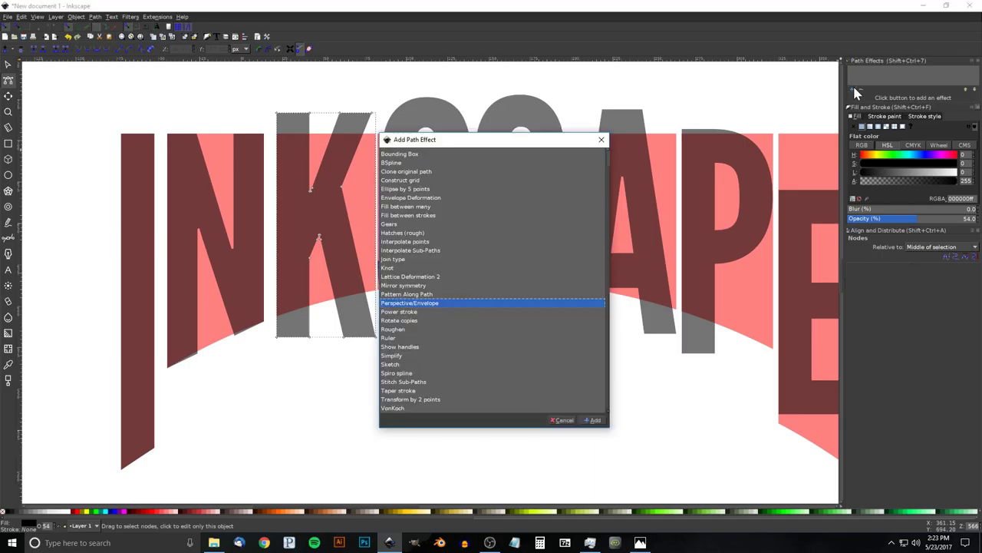
pyautogui.click(595, 421)
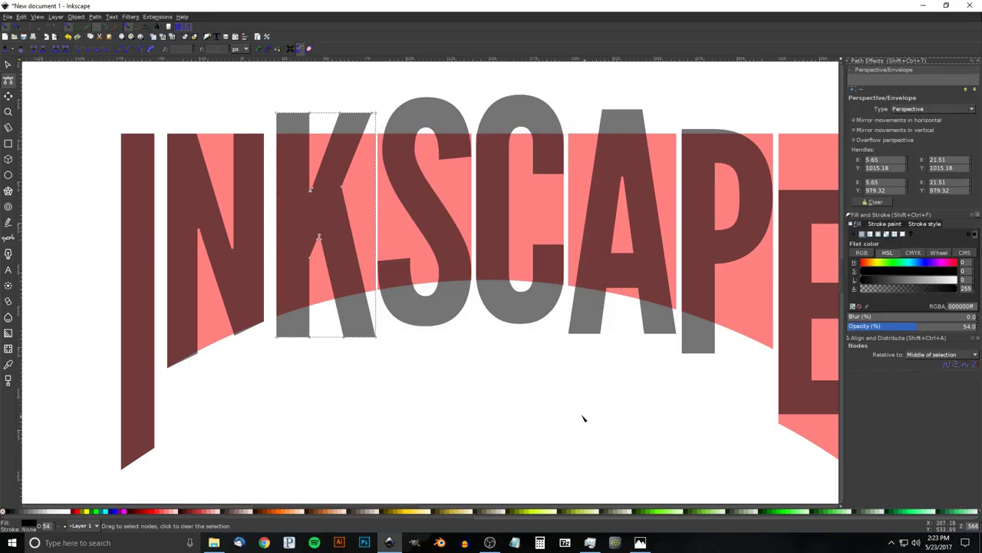
# - Set the K's path effect type to Envelope deformation and snap its two upper envelope corners to the third strip's top corners
pyautogui.click(927, 109)
pyautogui.click(925, 100)
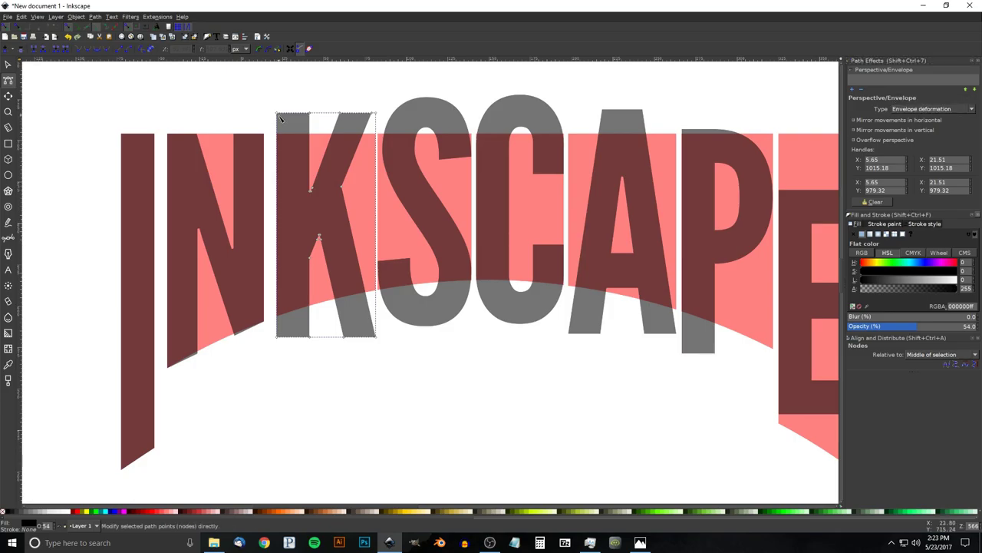
pyautogui.moveTo(276, 113)
pyautogui.mouseDown()
pyautogui.moveTo(284, 136)
pyautogui.moveTo(277, 129)
pyautogui.mouseUp()
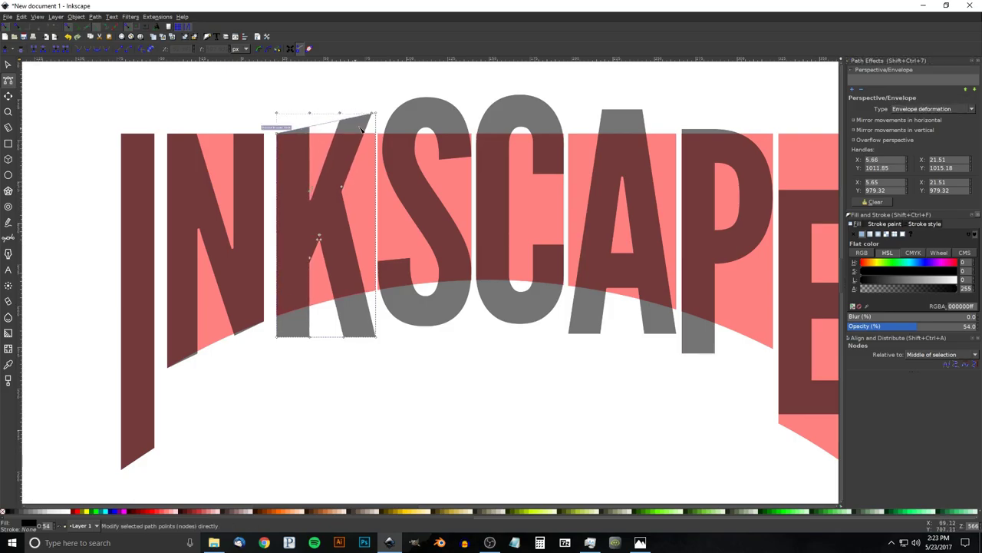
pyautogui.moveTo(373, 114); pyautogui.dragTo(377, 135)
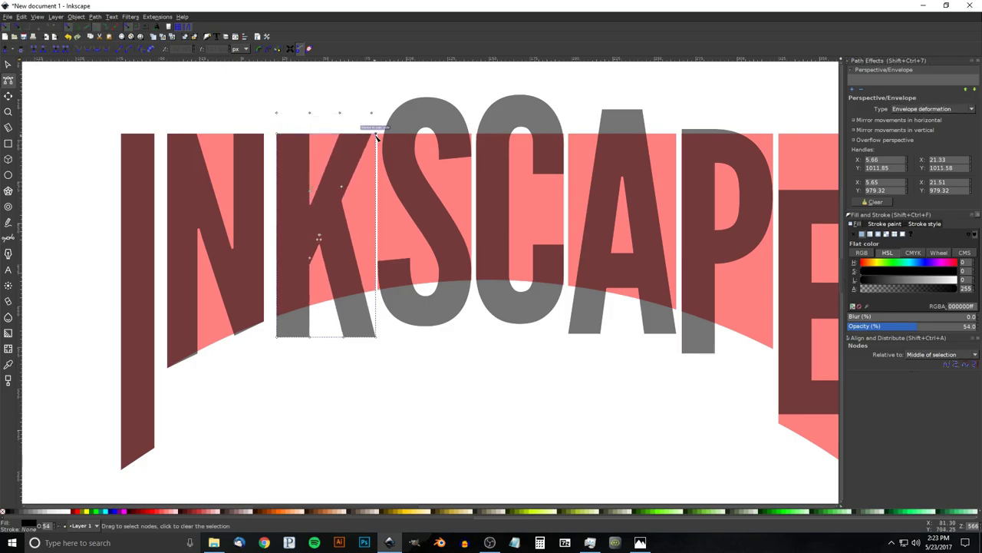
# - Snap the K's two lower envelope corners to the third strip's slanted bottom corners and convert the letter to a path
pyautogui.click(277, 335)
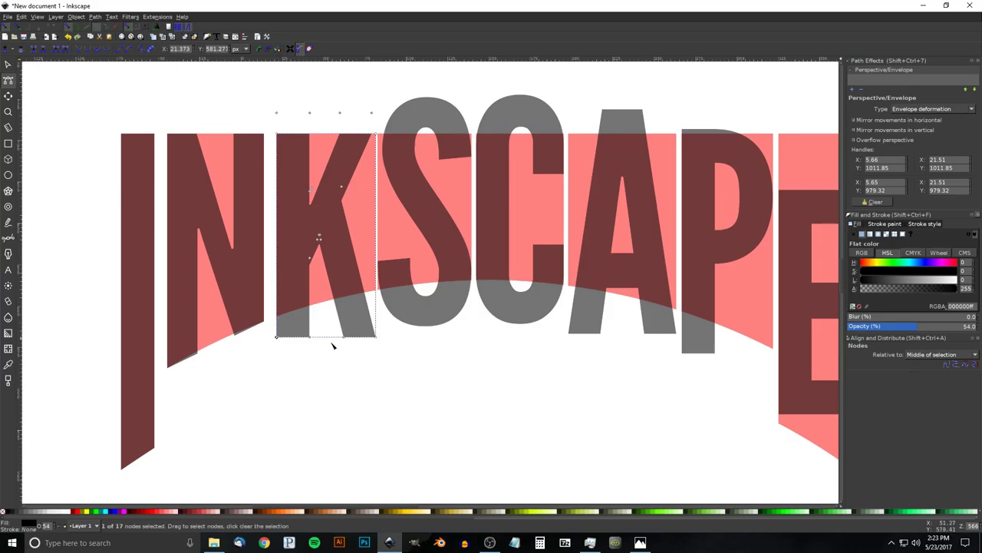
pyautogui.moveTo(374, 335); pyautogui.dragTo(377, 284)
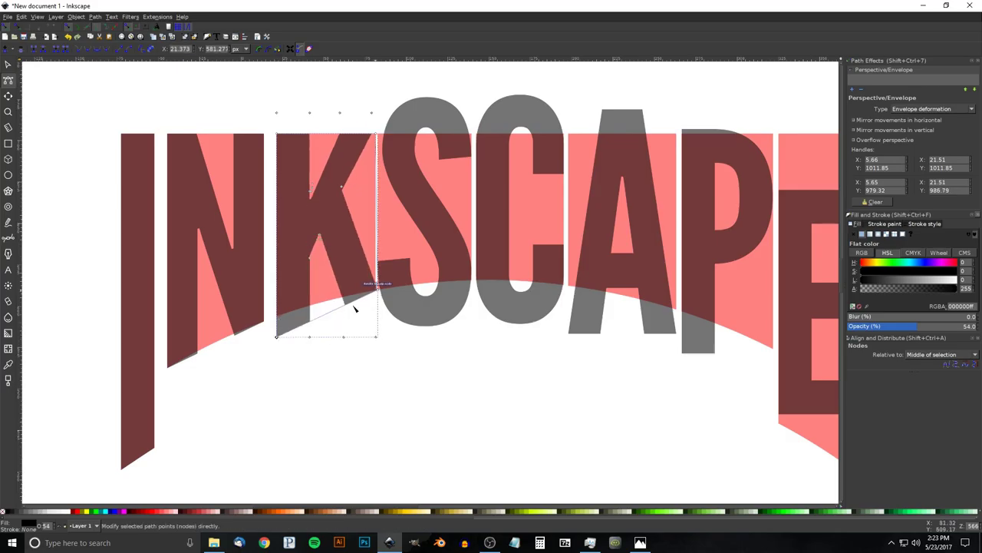
pyautogui.moveTo(286, 317); pyautogui.dragTo(276, 314)
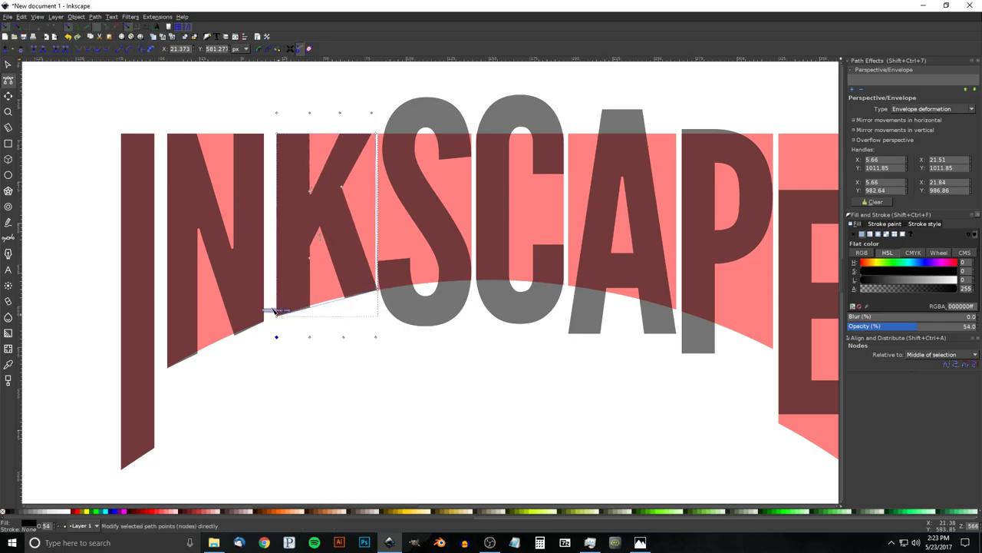
pyautogui.click(94, 16)
pyautogui.click(108, 26)
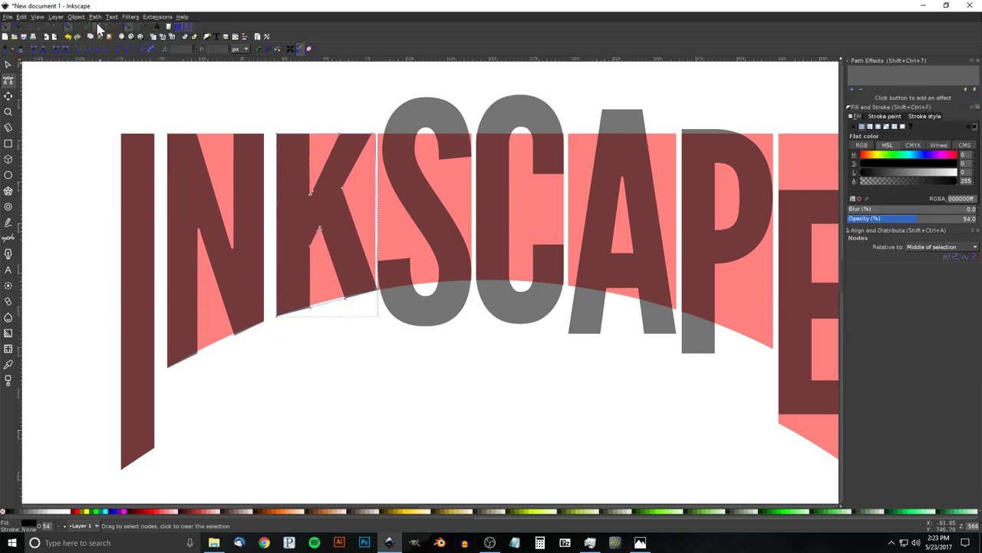
# - Fit the letters S and C to their strips, and give the letter A a Perspective/Envelope effect of type Envelope deformation
pyautogui.click(407, 241)
pyautogui.moveTo(454, 235); pyautogui.dragTo(401, 279)
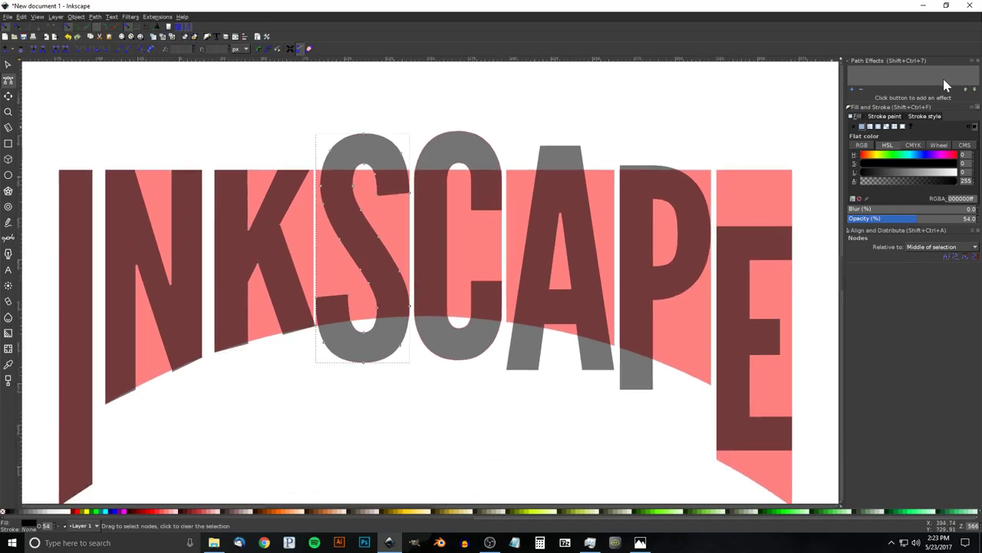
pyautogui.click(560, 230)
pyautogui.click(929, 109)
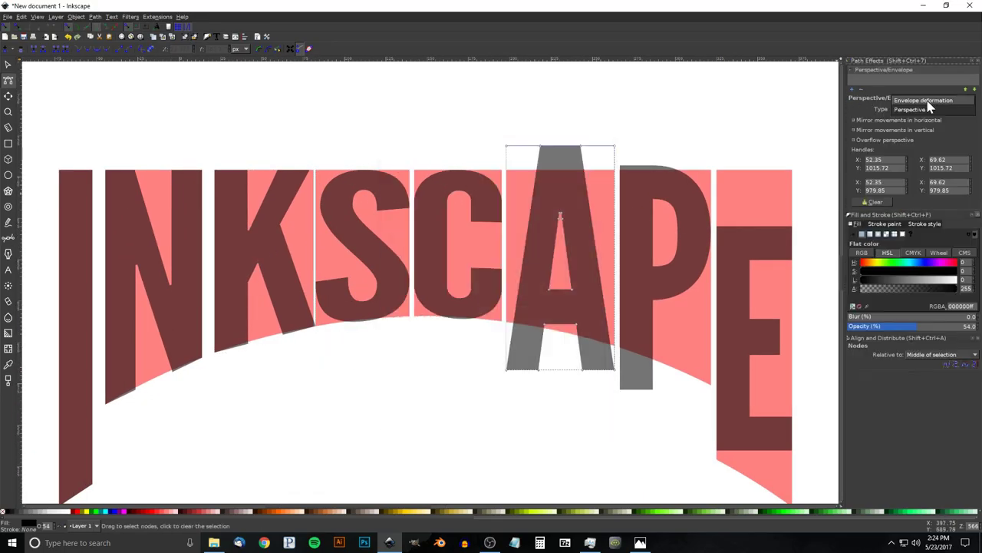
pyautogui.click(923, 100)
# - Fit the letters A, P and E to the corners of their strips with envelope deformation and convert them to paths
pyautogui.click(636, 353)
pyautogui.click(620, 168)
pyautogui.press('-')
pyautogui.moveTo(621, 170); pyautogui.dragTo(647, 367)
pyautogui.scroll(2, 647, 369)
pyautogui.hscroll(-1, 647, 370)
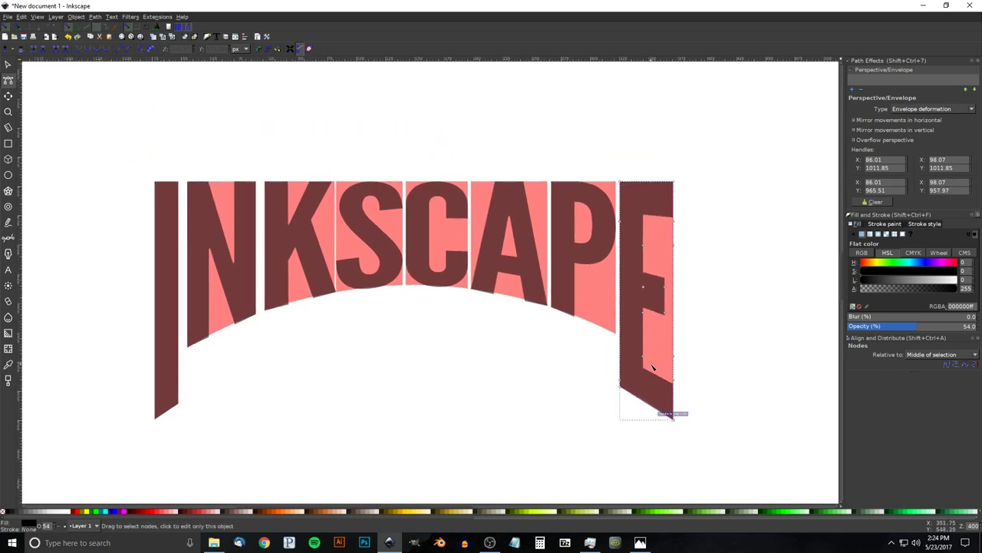
pyautogui.hotkey('ctrl', 'shift', 'c')
# - Close the Path Effects dialog and deselect all objects with the Select tool
pyautogui.hscroll(-1, 584, 322)
pyautogui.scroll(-1, 583, 323)
pyautogui.moveTo(566, 296); pyautogui.dragTo(533, 305)
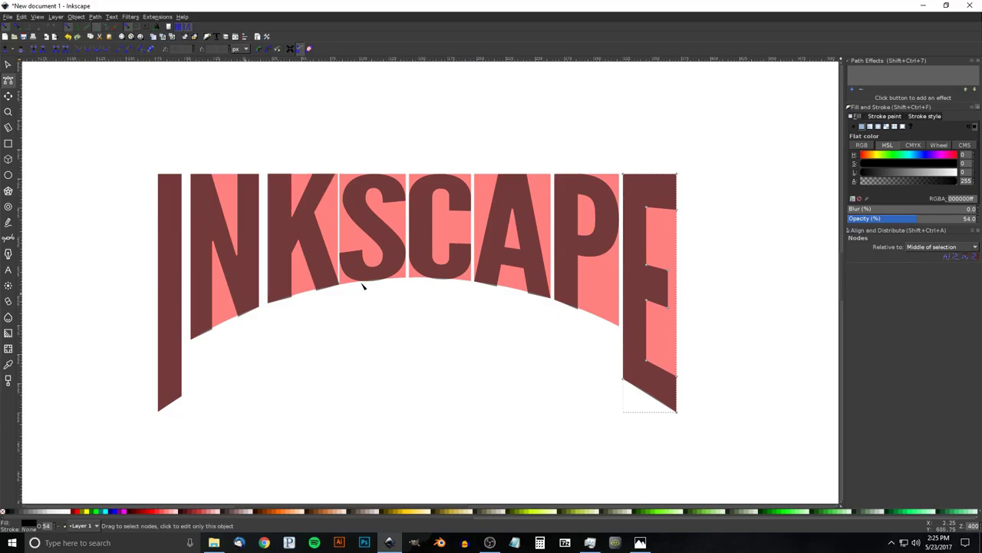
pyautogui.moveTo(676, 136); pyautogui.dragTo(655, 177)
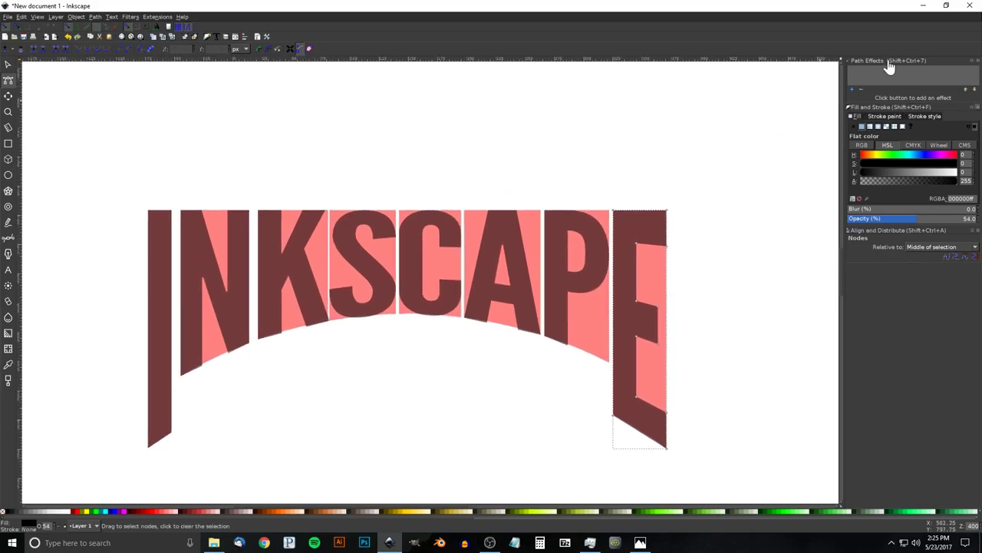
pyautogui.click(977, 60)
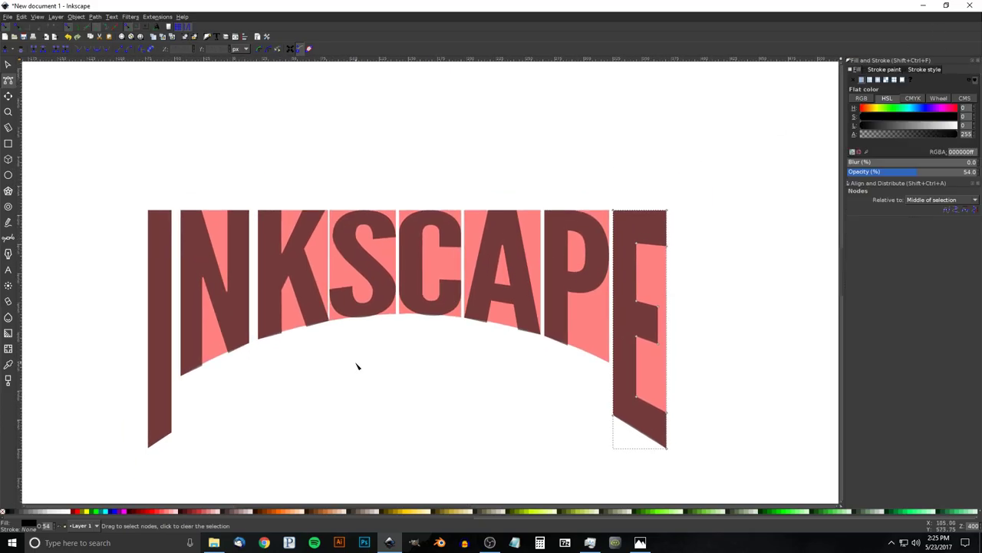
pyautogui.moveTo(350, 369); pyautogui.dragTo(372, 347)
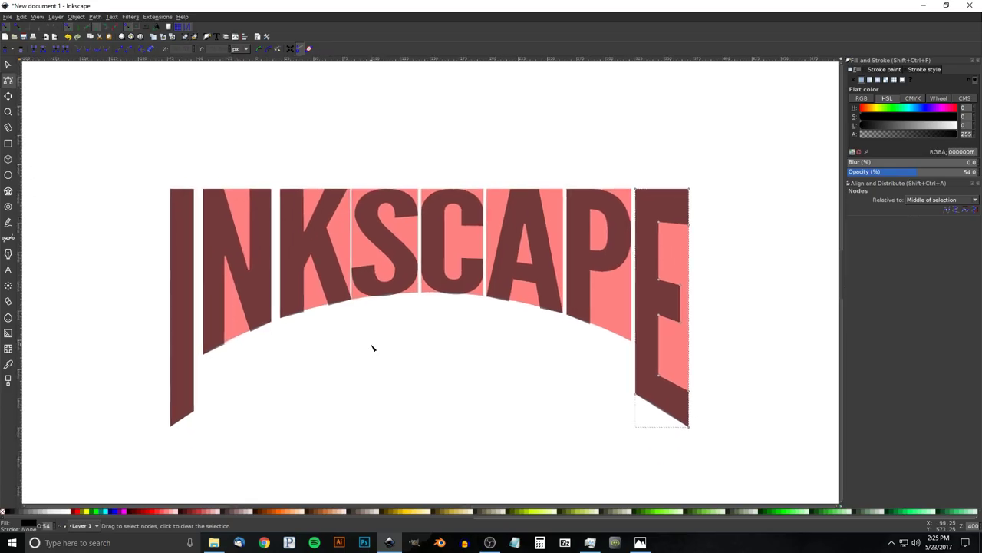
pyautogui.click(8, 67)
pyautogui.moveTo(350, 318); pyautogui.dragTo(487, 269)
pyautogui.click(780, 247)
pyautogui.moveTo(545, 270); pyautogui.dragTo(598, 286)
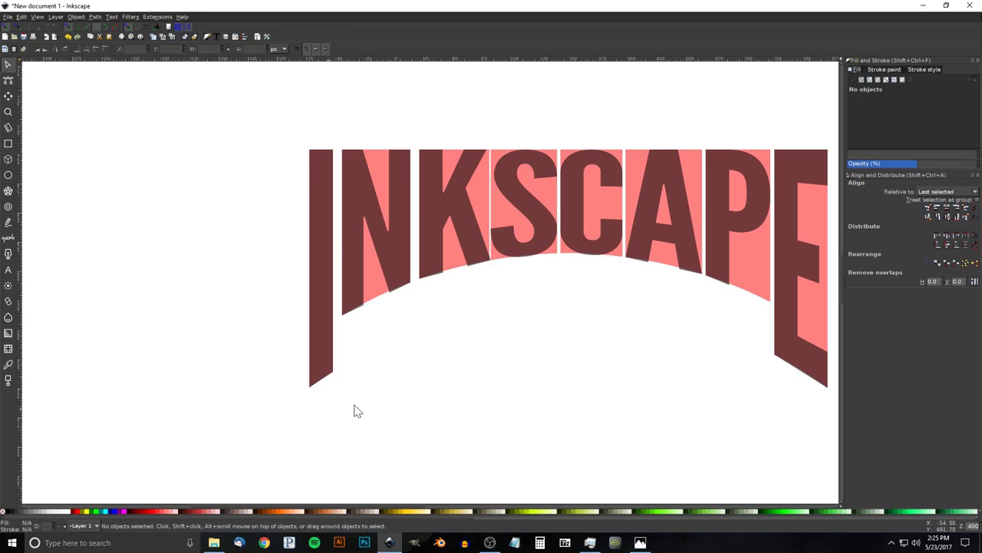
# - Try a blue fill on the letter I beside its strip, and put the letter back over the strip with its previous fill
pyautogui.keyDown('ctrl'); pyautogui.scroll(8, 334, 384); pyautogui.keyUp('ctrl')
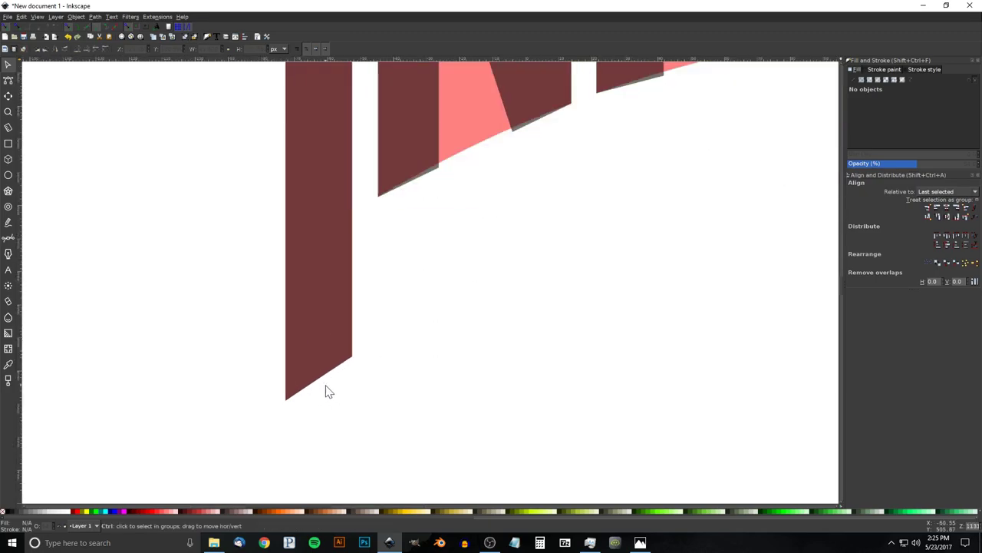
pyautogui.keyDown('ctrl'); pyautogui.scroll(-6, 322, 393); pyautogui.keyUp('ctrl')
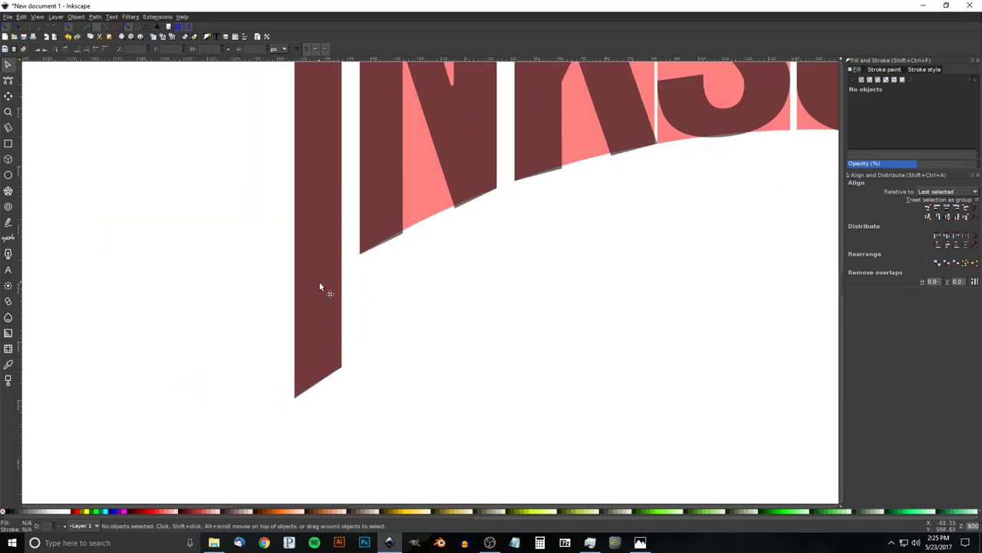
pyautogui.scroll(3, 330, 261)
pyautogui.moveTo(342, 285); pyautogui.dragTo(225, 282)
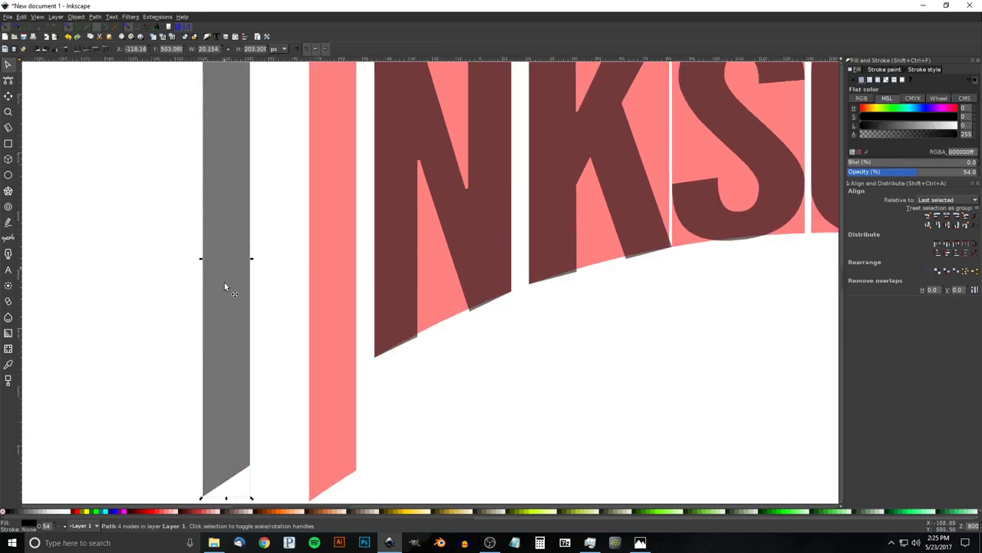
pyautogui.click(107, 512)
pyautogui.scroll(-3, 369, 397)
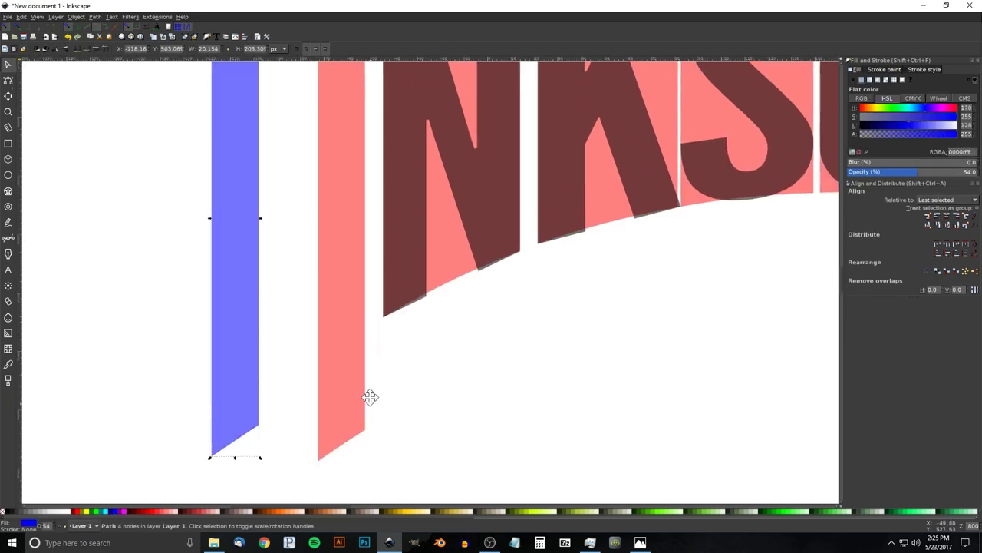
pyautogui.hotkey('ctrl', 'z')
pyautogui.moveTo(259, 362); pyautogui.dragTo(365, 367)
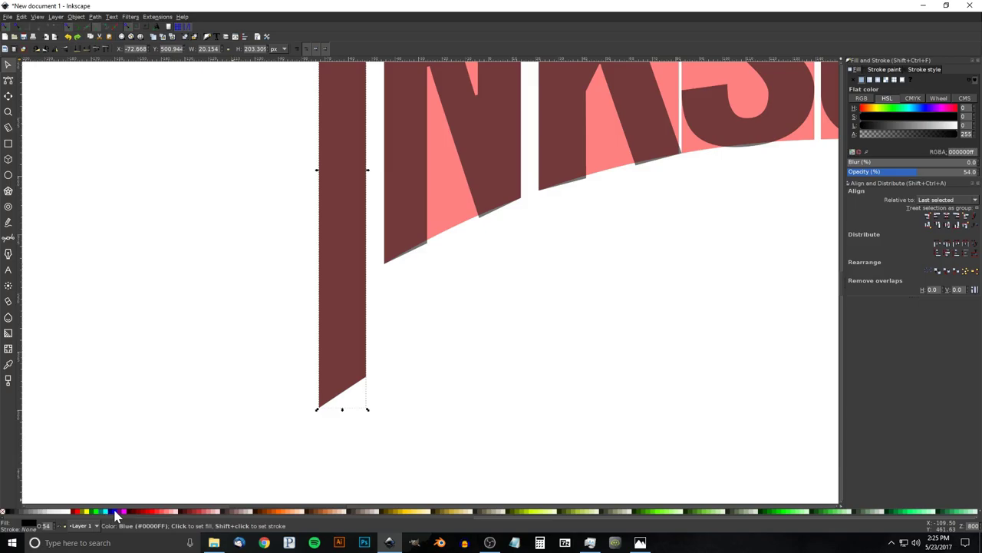
# - Fill the letter I with blue #0000FF and nudge it off its strip and back to compare their slanted bottom edges
pyautogui.click(115, 512)
pyautogui.scroll(4, 346, 411)
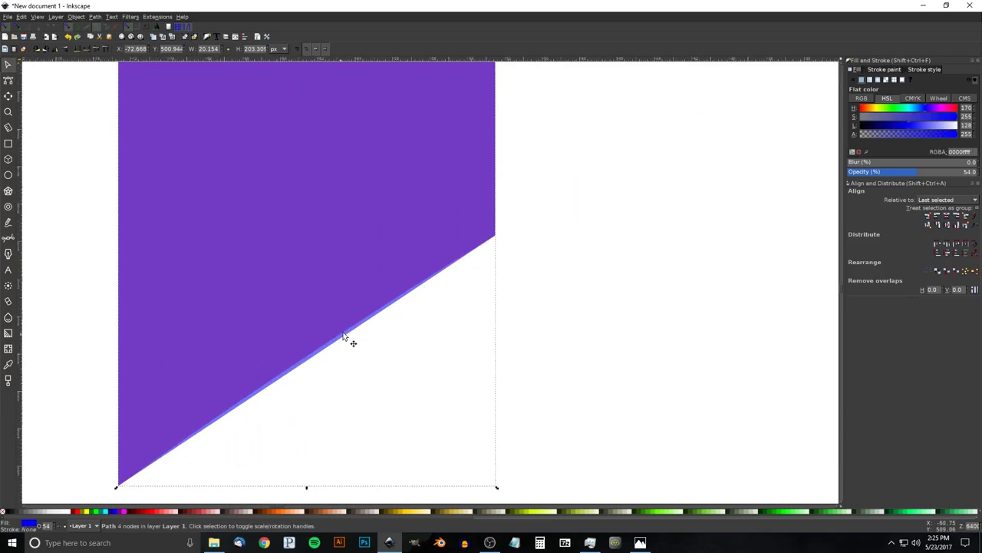
pyautogui.press('Left')
pyautogui.press('Up')
pyautogui.press('Up')
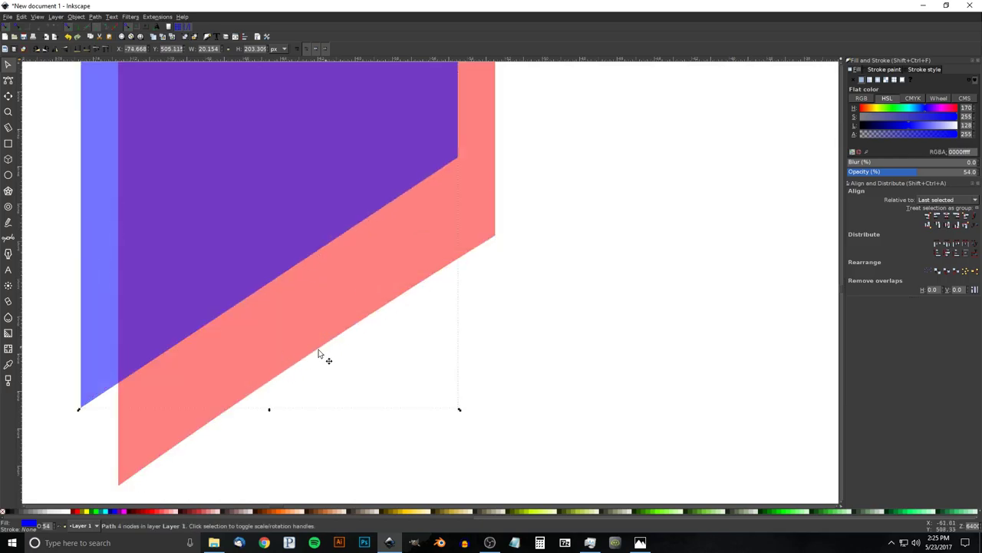
pyautogui.press('Right')
pyautogui.press('Down')
pyautogui.press('Down')
# - Undo the last move of the letter I and deselect it
pyautogui.scroll(-6, 307, 355)
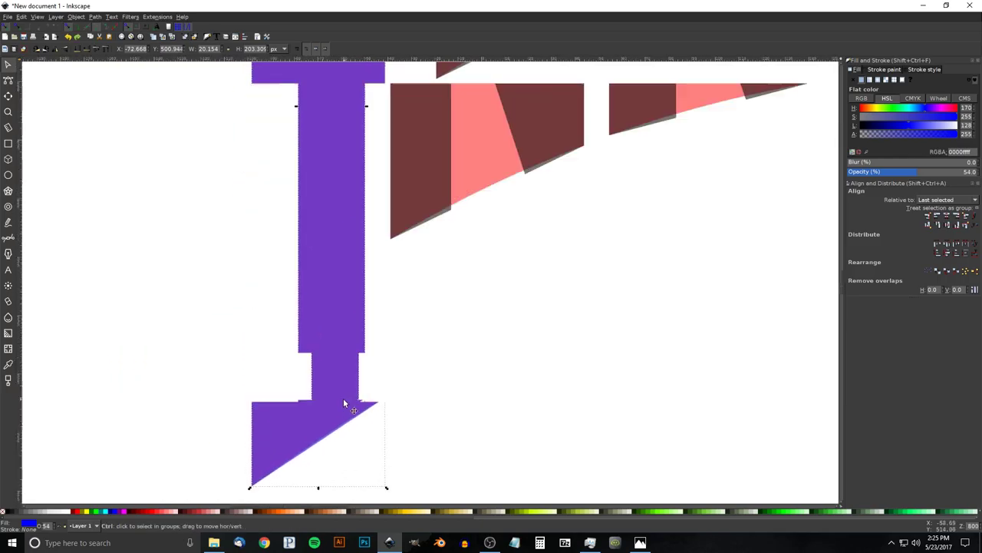
pyautogui.scroll(-3, 376, 379)
pyautogui.rightClick(666, 299)
pyautogui.click(673, 307)
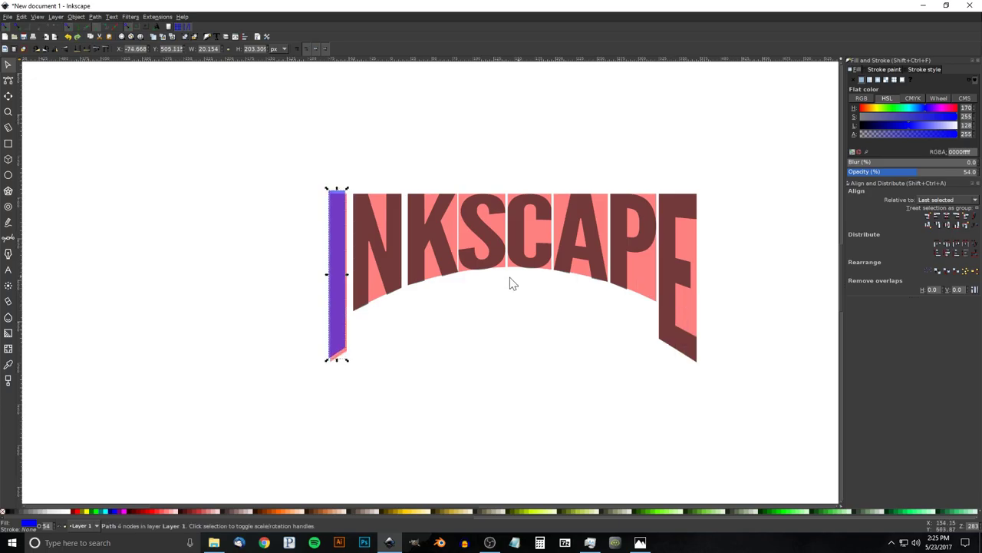
pyautogui.click(22, 16)
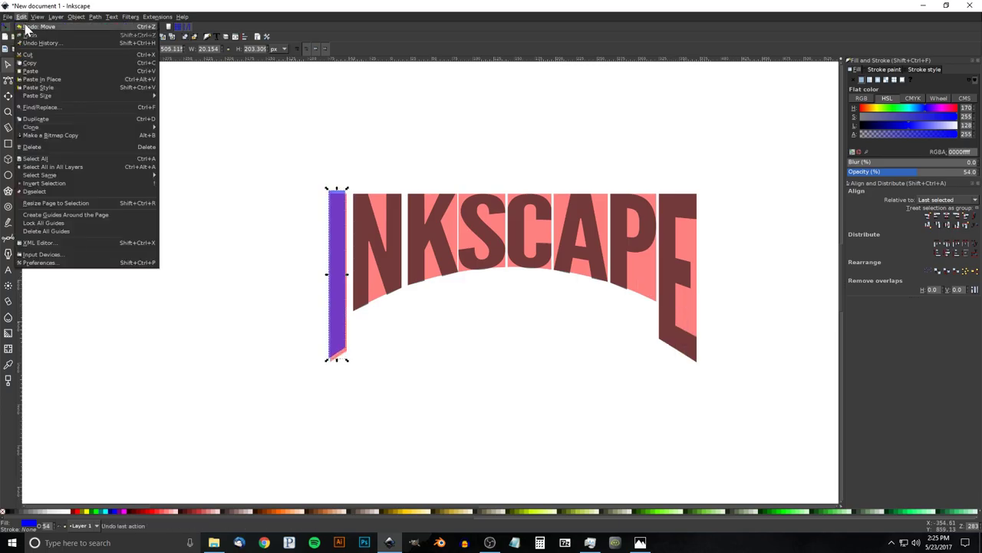
pyautogui.click(31, 27)
pyautogui.click(476, 334)
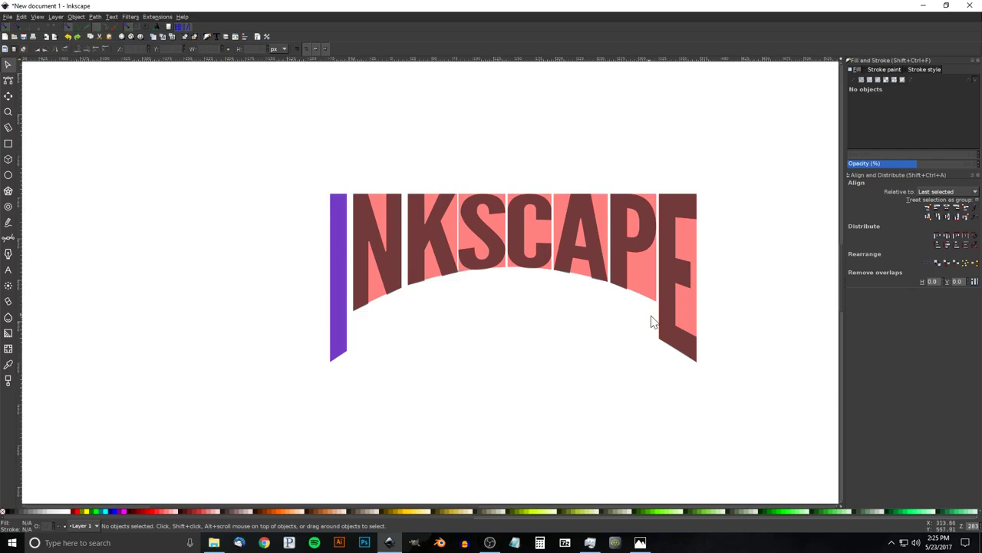
# - Examine how the letters' bottom edges line up with the curved lower edge of the red strips
pyautogui.scroll(6, 542, 277)
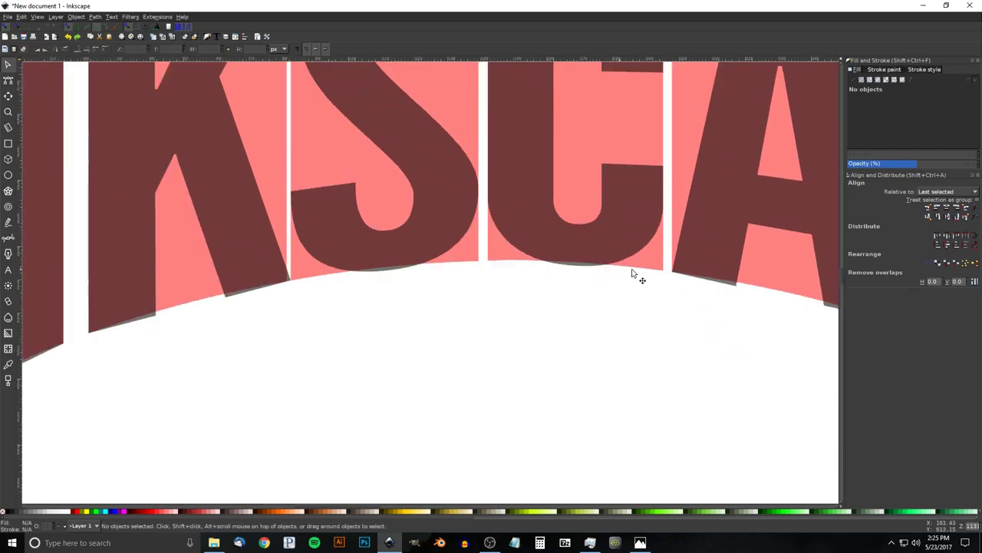
pyautogui.scroll(-6, 581, 369)
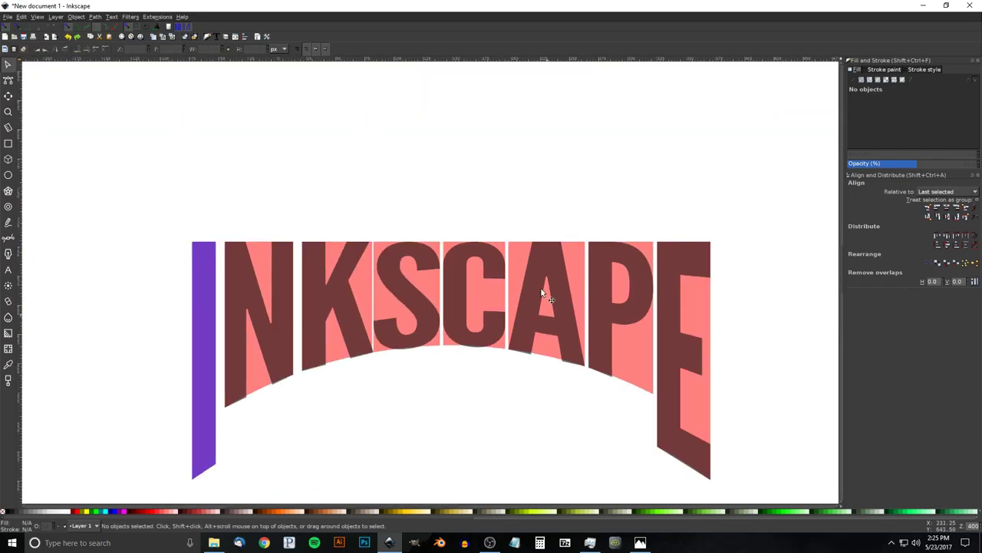
pyautogui.scroll(1, 551, 285)
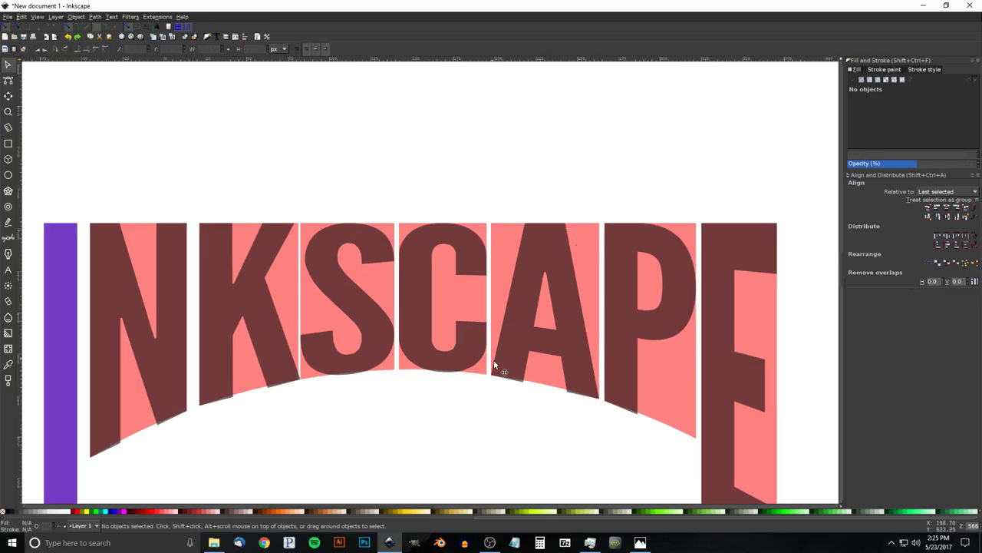
pyautogui.scroll(-2, 520, 351)
pyautogui.hscroll(2, 520, 351)
pyautogui.hscroll(-8, 366, 358)
pyautogui.scroll(-3, 366, 358)
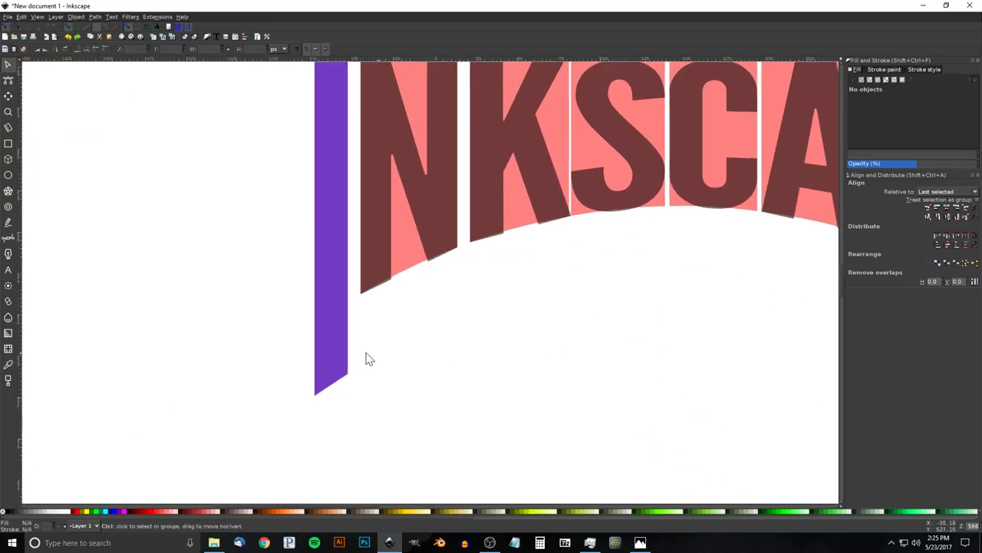
pyautogui.scroll(1, 366, 358)
pyautogui.scroll(2, 375, 406)
# - Fill the letter I with black again
pyautogui.click(332, 295)
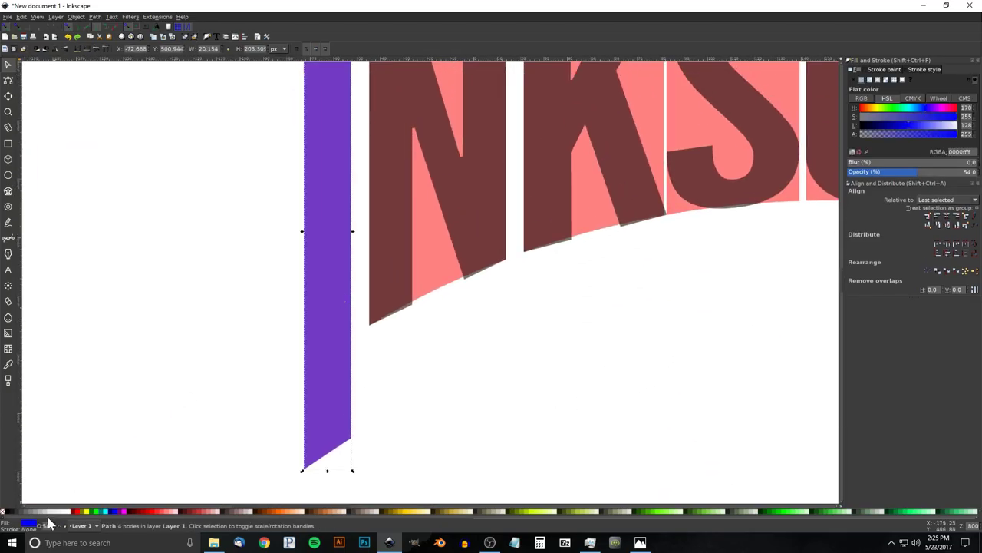
pyautogui.click(9, 511)
pyautogui.scroll(2, 415, 354)
pyautogui.scroll(-1, 415, 355)
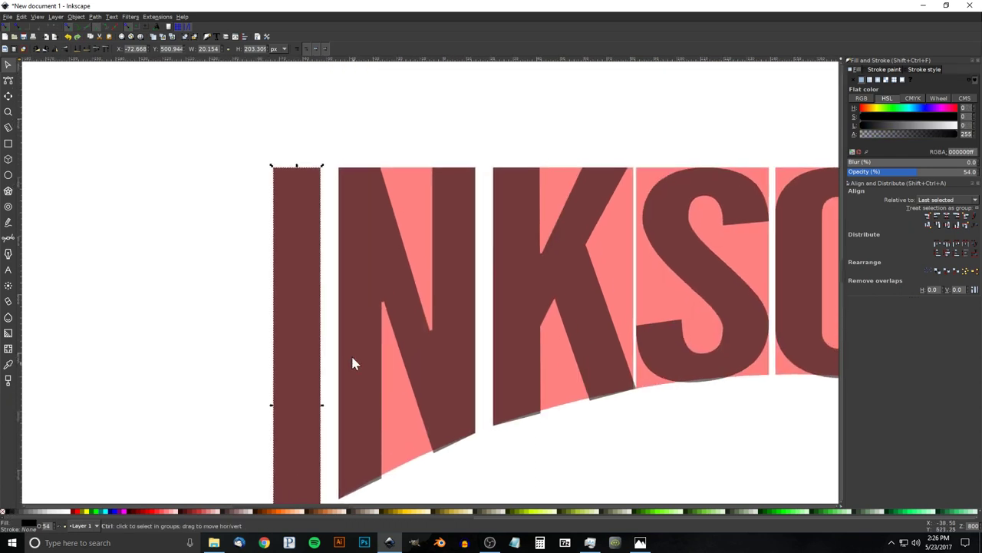
# - Select the letter I together with the red strip directly beneath it
pyautogui.hscroll(-1, 350, 361)
pyautogui.scroll(-2, 438, 318)
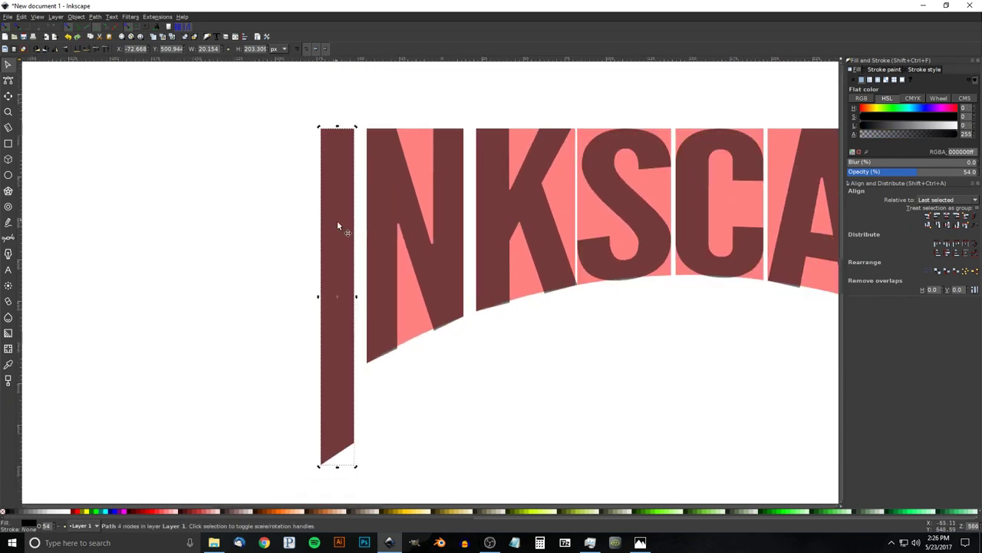
pyautogui.press('shift')
pyautogui.press('alt')
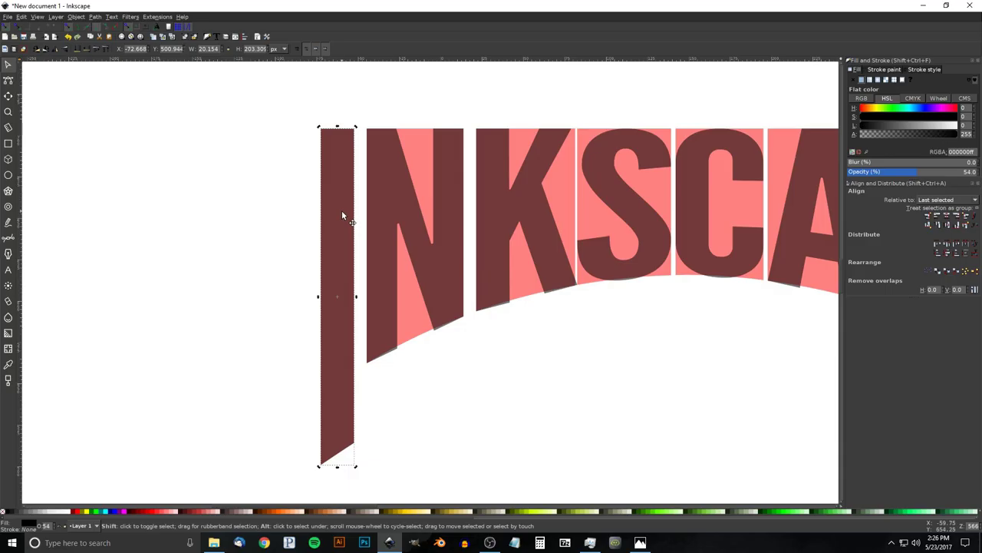
pyautogui.keyDown('alt'); pyautogui.keyDown('shift'); pyautogui.click(342, 215); pyautogui.keyUp('shift'); pyautogui.keyUp('alt')
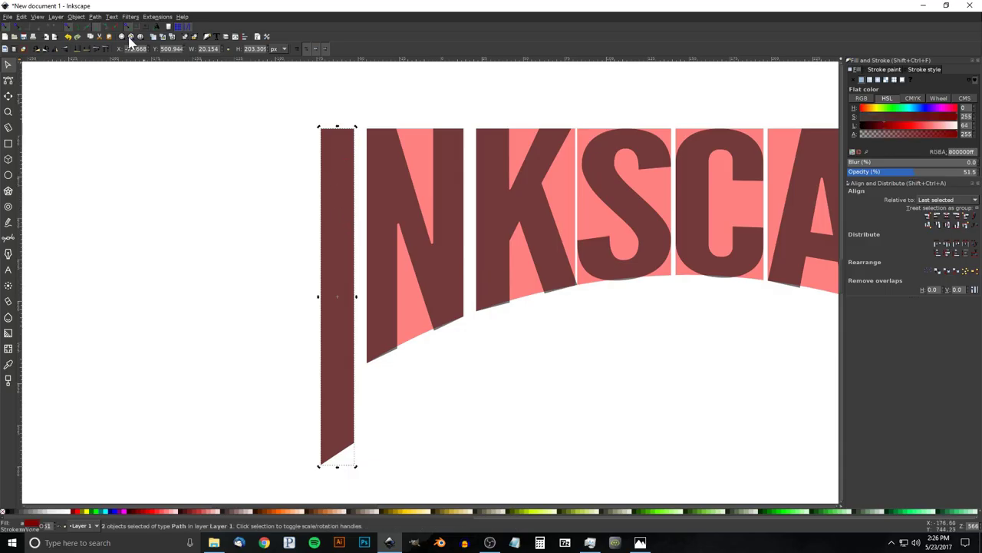
# - Intersect the letter I with the red strip beneath it so it is trimmed to the strip's shape
pyautogui.click(95, 17)
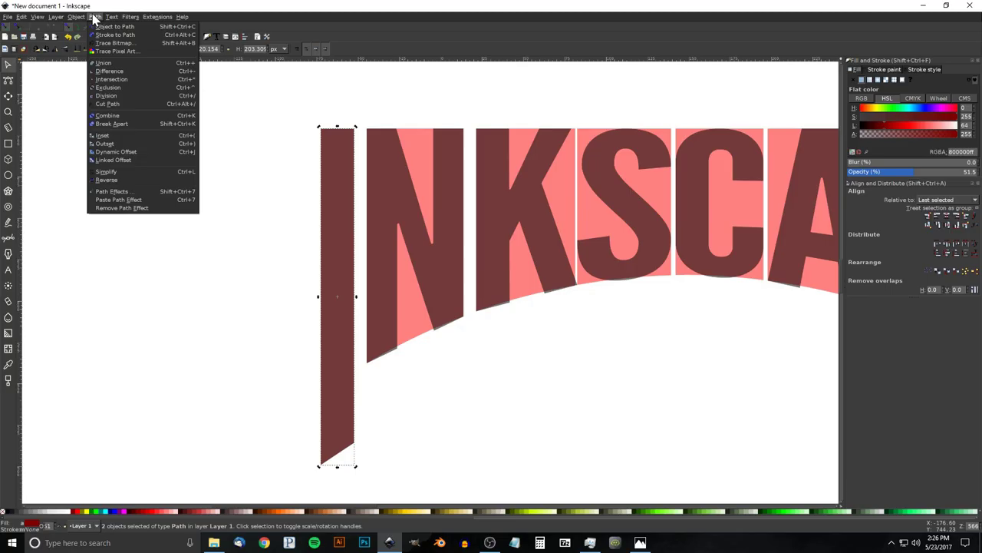
pyautogui.click(103, 81)
pyautogui.scroll(-2, 208, 294)
pyautogui.moveTo(478, 234); pyautogui.dragTo(377, 351)
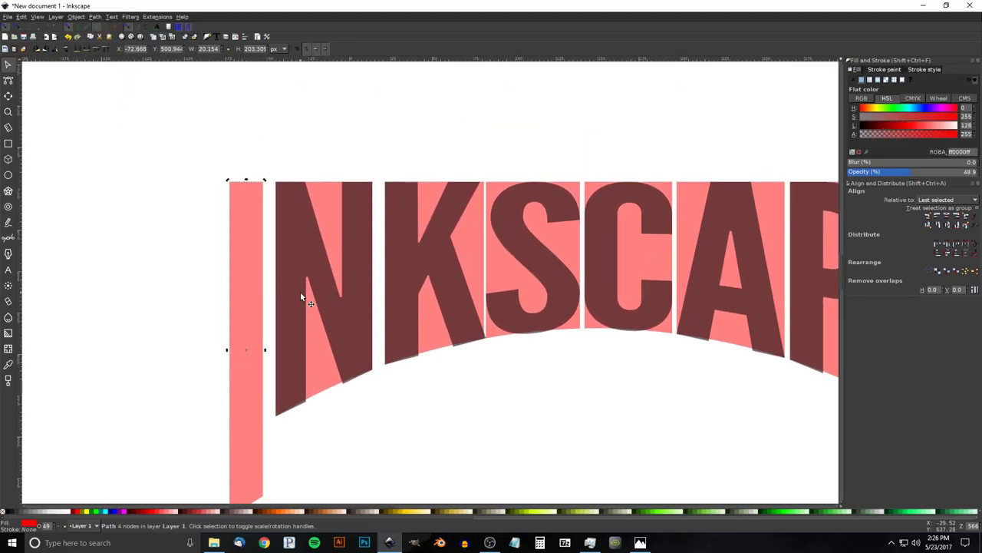
# - Intersect the letter N with its red strip to trim its lower edges to the curve
pyautogui.click(287, 197)
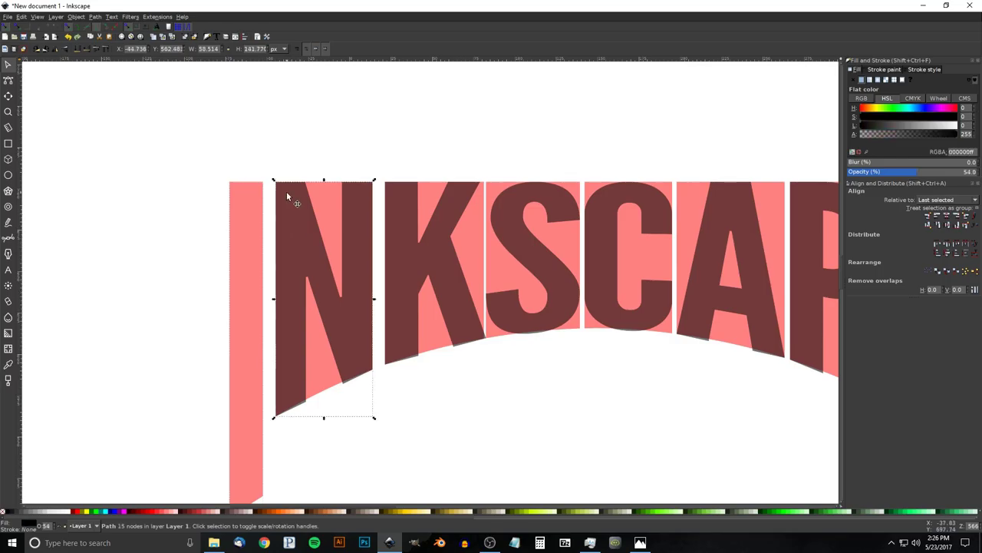
pyautogui.keyDown('shift'); pyautogui.click(327, 191); pyautogui.keyUp('shift')
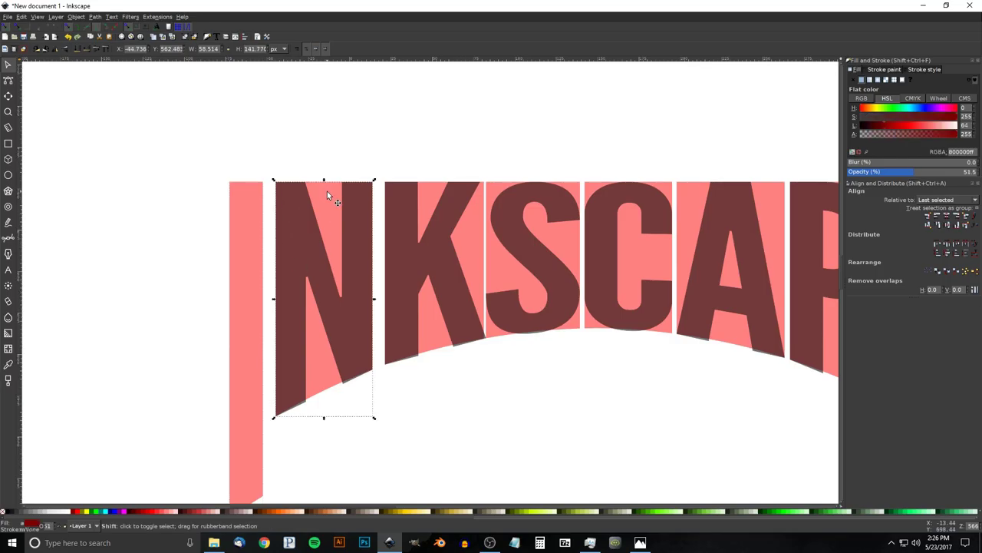
pyautogui.click(97, 18)
pyautogui.click(112, 80)
# - Trim the letter K to the arch by intersecting it with the red strip beneath it
pyautogui.scroll(2, 351, 423)
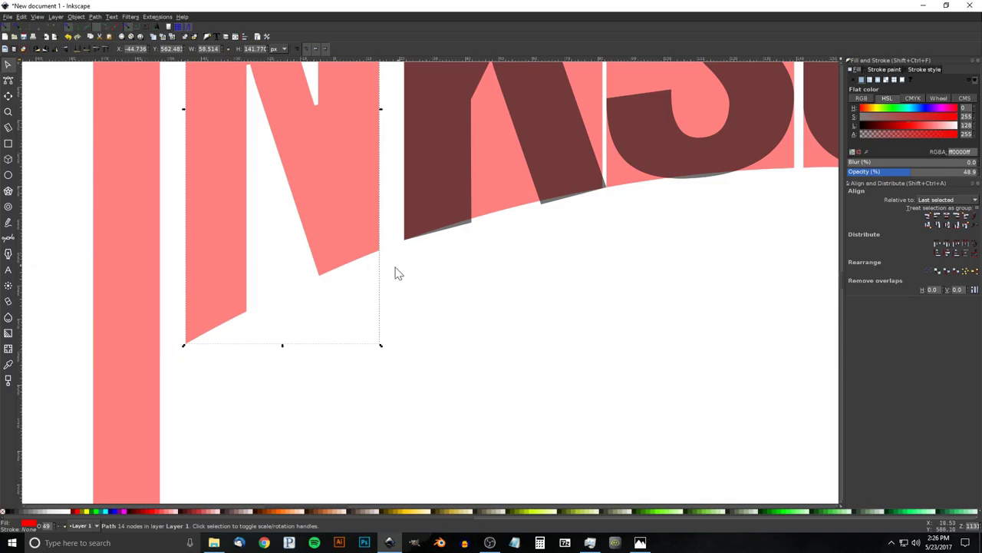
pyautogui.scroll(5, 345, 266)
pyautogui.hscroll(5, 345, 388)
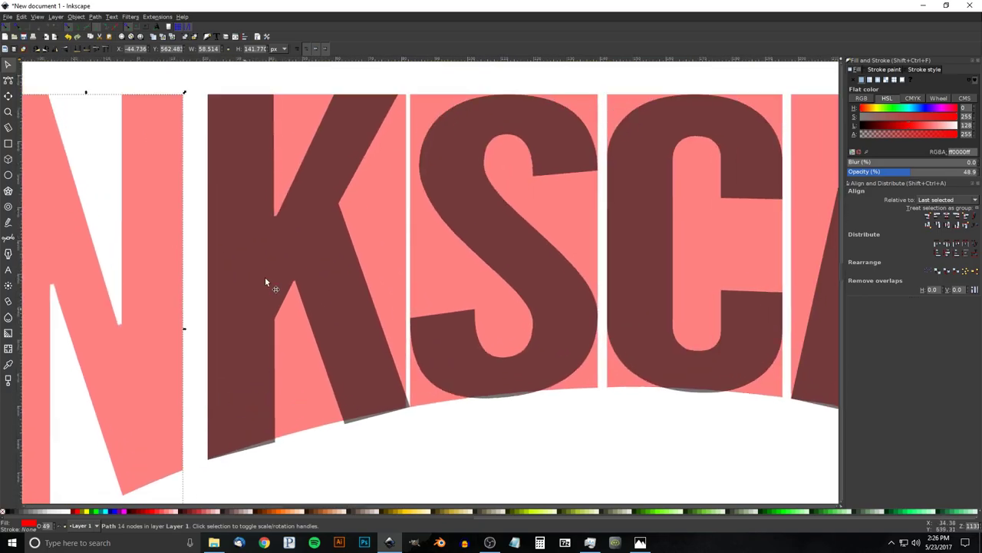
pyautogui.click(247, 129)
pyautogui.press('shift')
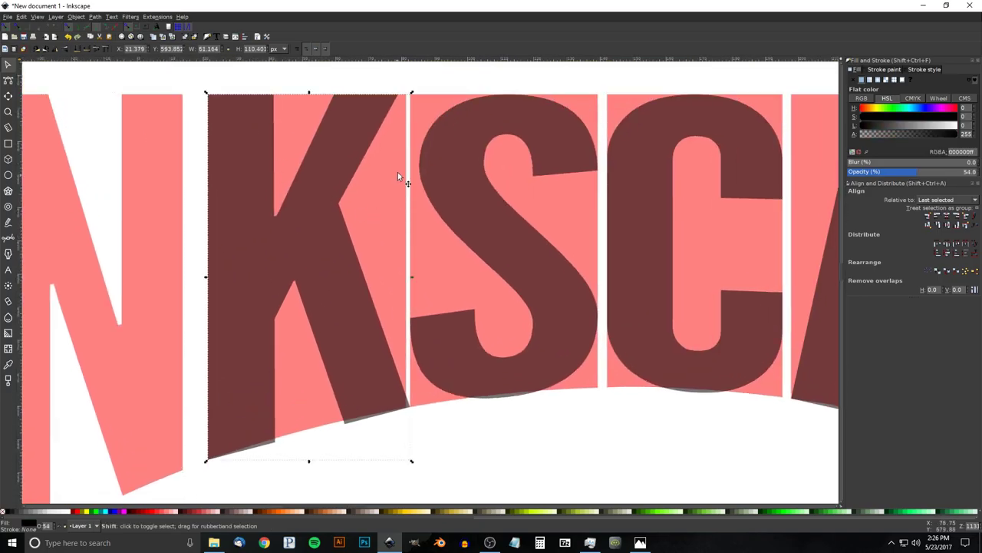
pyautogui.keyDown('shift'); pyautogui.click(400, 157); pyautogui.keyUp('shift')
pyautogui.click(95, 16)
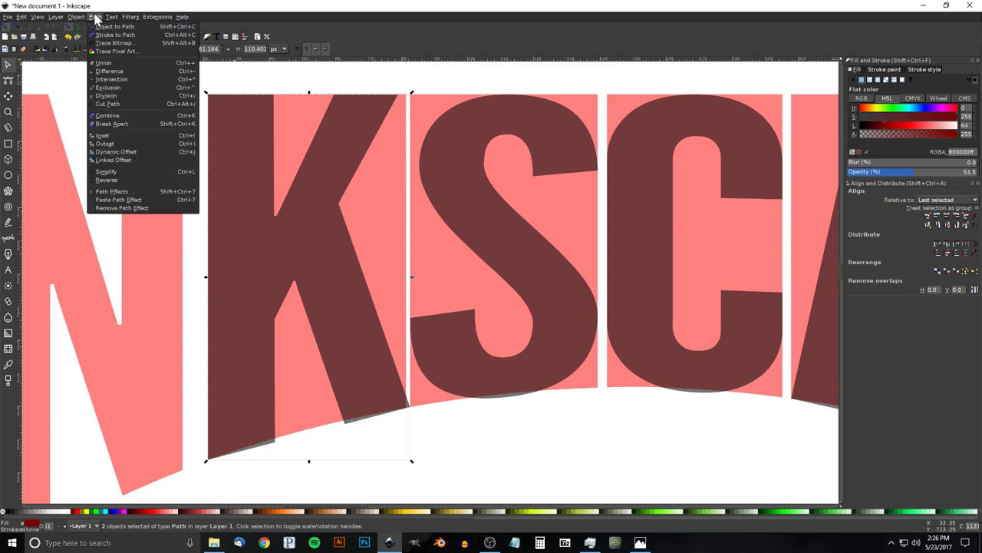
pyautogui.click(111, 79)
# - Try to intersect the letter S with its red strip, and undo the operation
pyautogui.moveTo(502, 292); pyautogui.dragTo(398, 194)
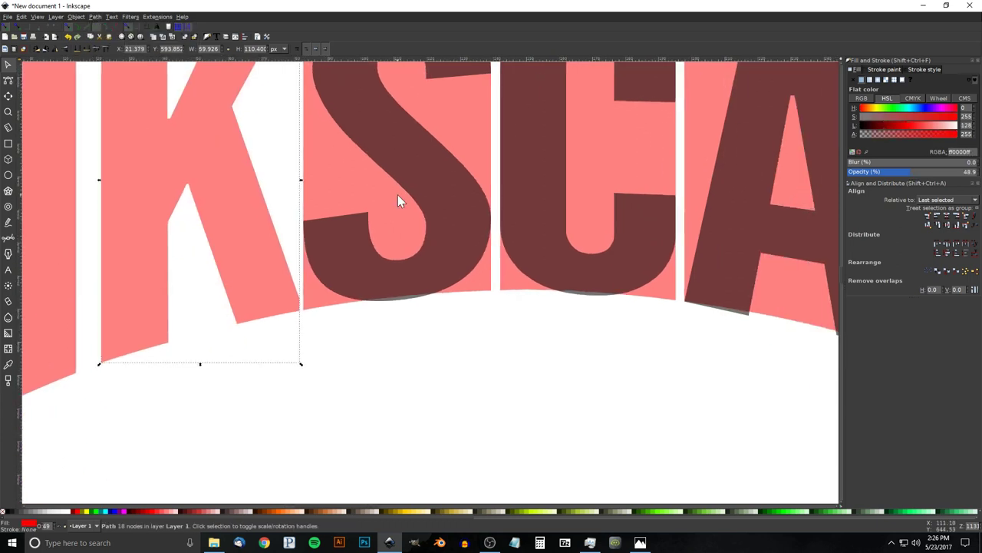
pyautogui.moveTo(384, 310); pyautogui.dragTo(405, 347)
pyautogui.scroll(-1, 333, 386)
pyautogui.scroll(1, 334, 388)
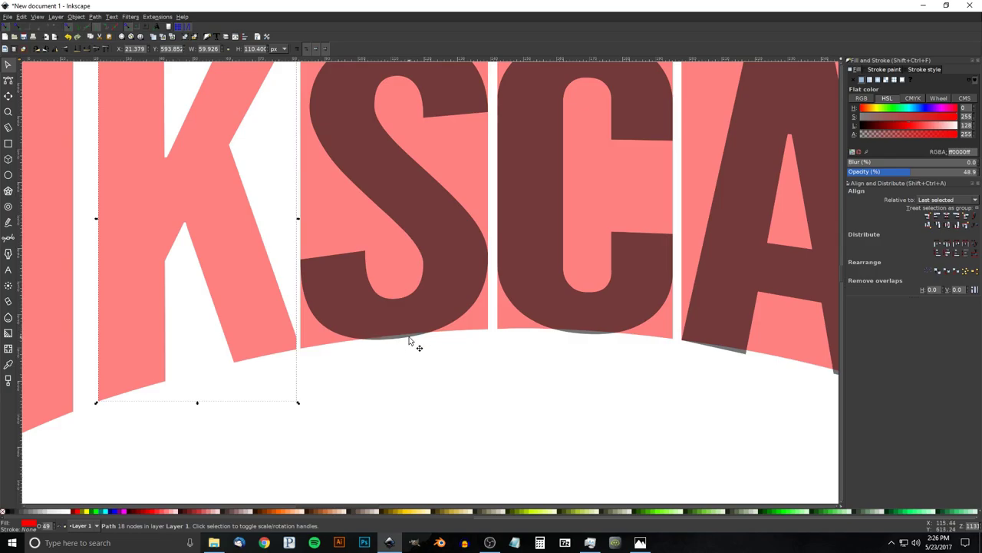
pyautogui.click(474, 320)
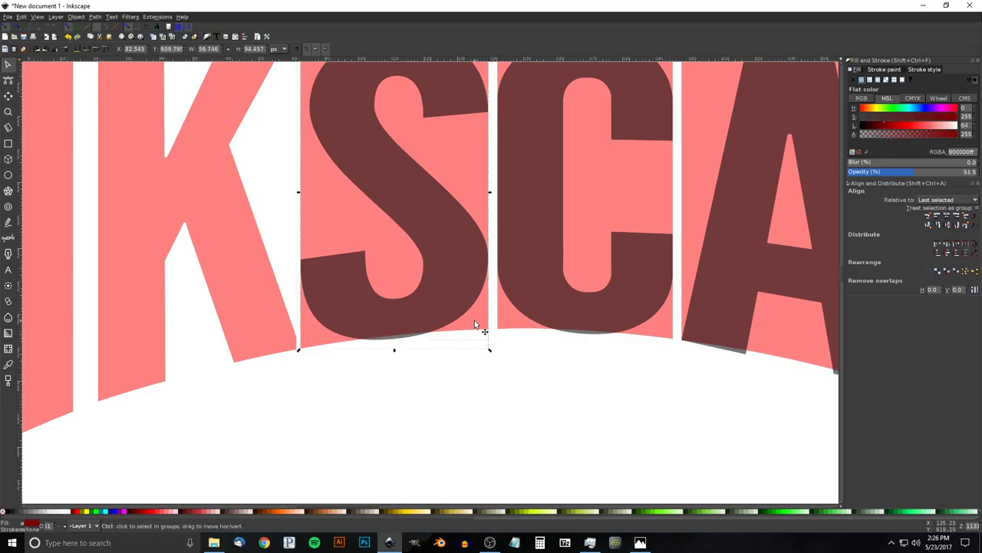
pyautogui.hotkey('ctrl', '*')
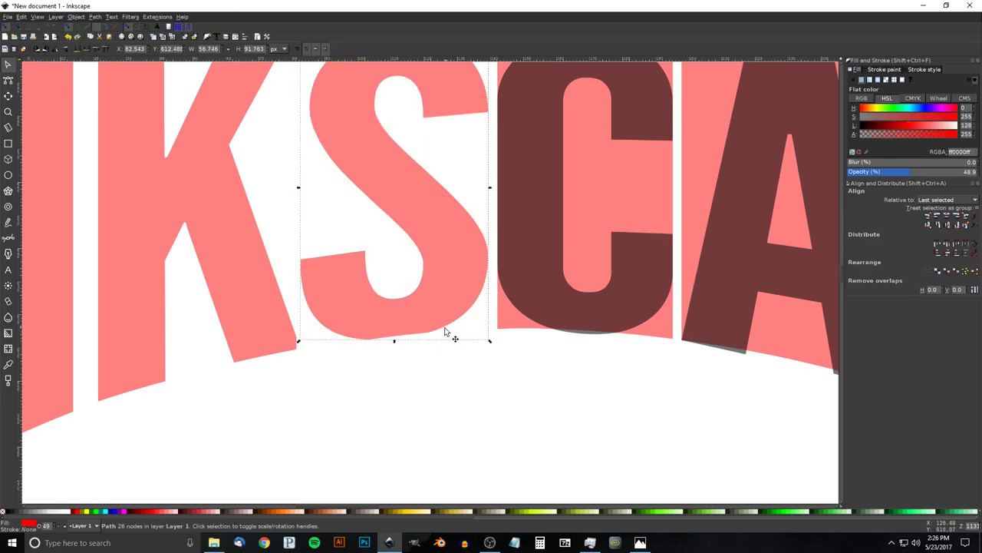
pyautogui.hotkey('ctrl', 'z')
# - Shorten the letter S from its lower edge to about 90.6 px high so it meets the strip's curve
pyautogui.moveTo(423, 340); pyautogui.dragTo(351, 417)
pyautogui.click(324, 393)
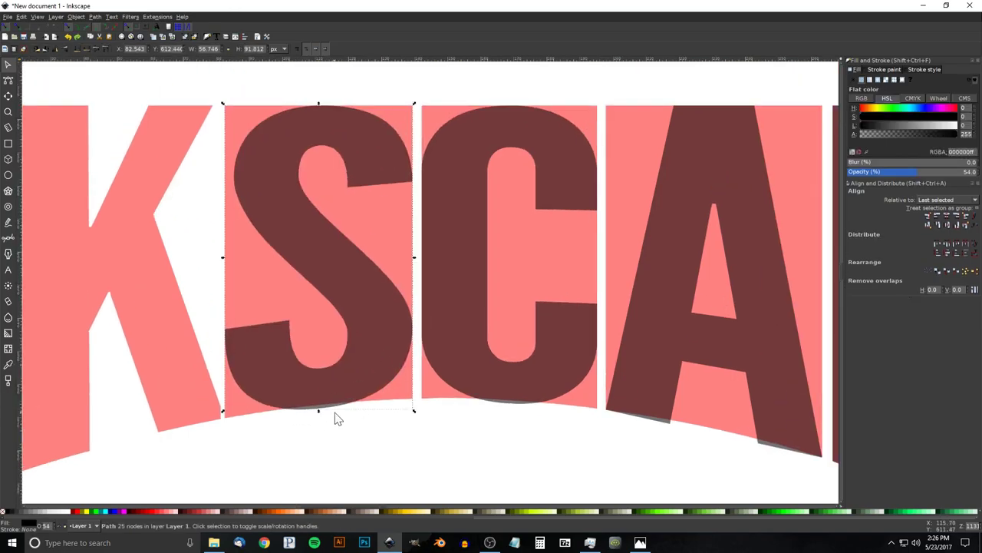
pyautogui.moveTo(320, 414); pyautogui.dragTo(330, 413)
# - Shorten the letter C from its lower edge to about 89.1 px high so it meets the strip's curve
pyautogui.moveTo(430, 437); pyautogui.dragTo(305, 413)
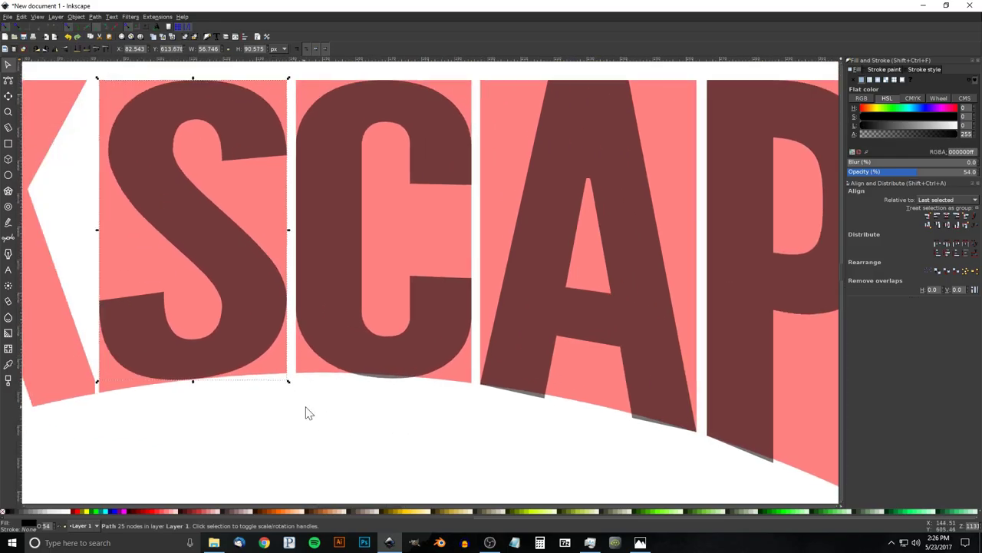
pyautogui.click(405, 355)
pyautogui.moveTo(383, 379); pyautogui.dragTo(241, 344)
pyautogui.hscroll(4, 385, 375)
pyautogui.moveTo(131, 373); pyautogui.dragTo(464, 419)
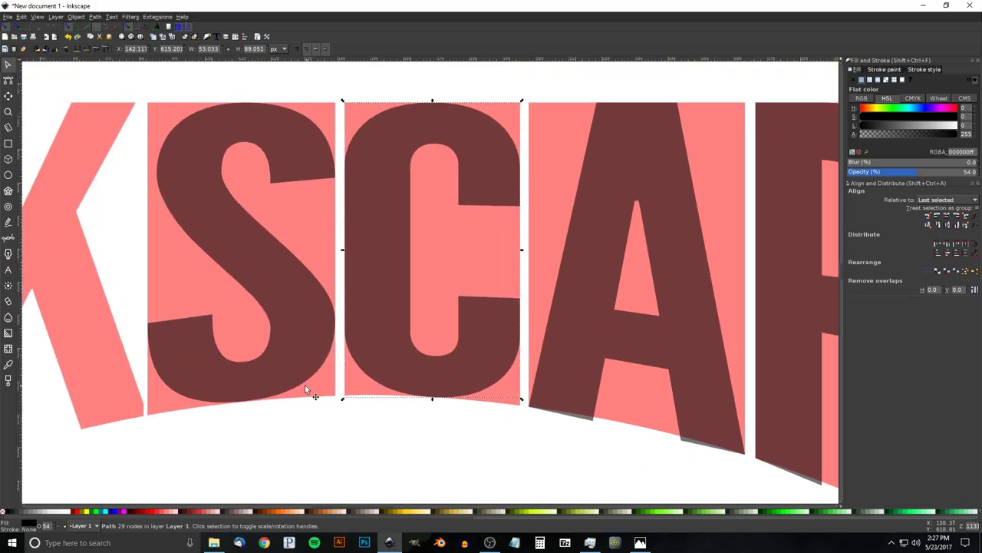
# - Delete the red strips beneath the letters S and C
pyautogui.click(328, 391)
pyautogui.press('Delete')
pyautogui.click(358, 382)
pyautogui.press('Delete')
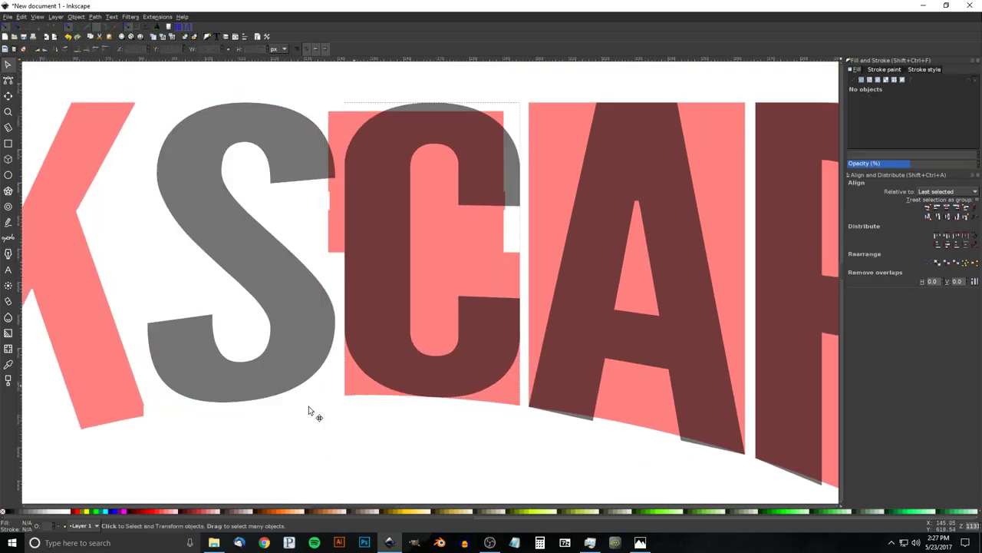
# - Intersect the letter A with its red strip to trim its feet to the arch
pyautogui.moveTo(476, 430); pyautogui.dragTo(153, 384)
pyautogui.click(366, 309)
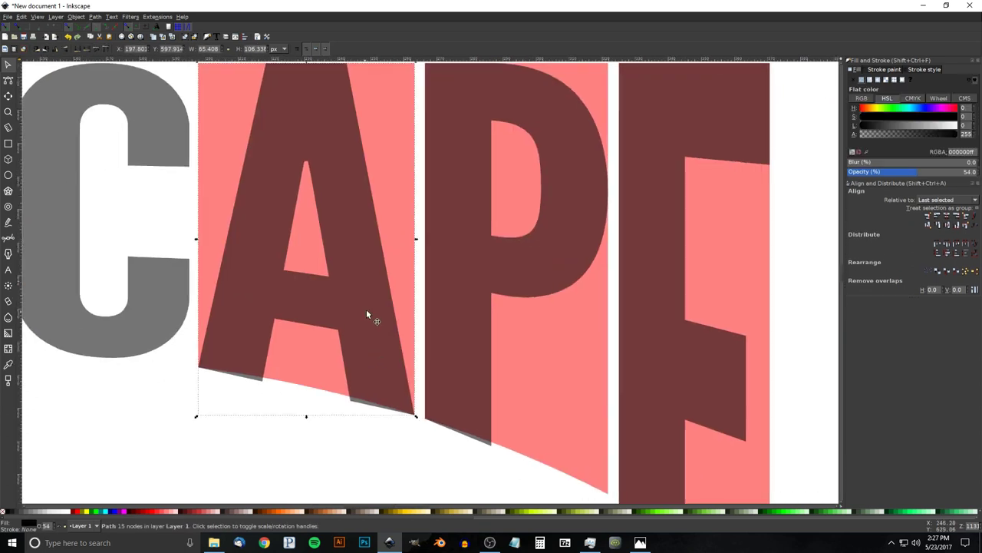
pyautogui.moveTo(366, 309); pyautogui.dragTo(344, 363)
pyautogui.keyDown('shift'); pyautogui.click(355, 164); pyautogui.keyUp('shift')
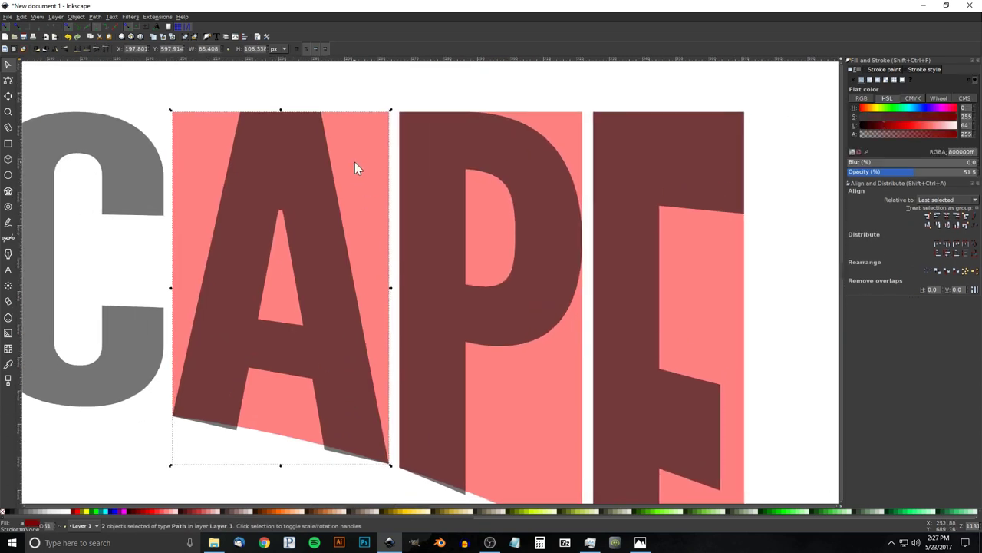
pyautogui.click(95, 17)
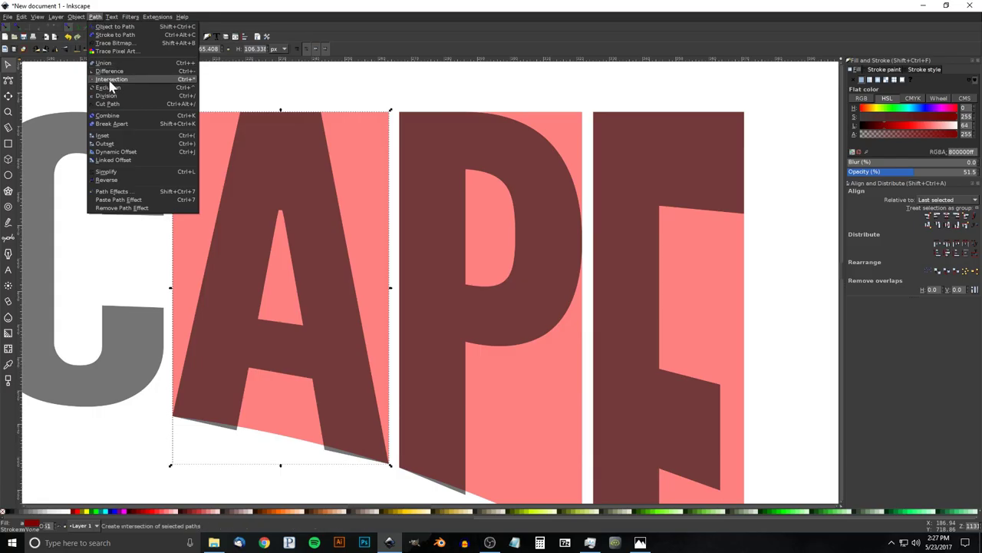
pyautogui.click(108, 69)
# - Intersect the letter P with the red strip beneath it to trim its stem to the arch
pyautogui.scroll(-2, 381, 243)
pyautogui.hscroll(2, 381, 243)
pyautogui.scroll(-3, 382, 243)
pyautogui.hscroll(2, 381, 243)
pyautogui.keyDown('shift'); pyautogui.click(362, 224); pyautogui.keyUp('shift')
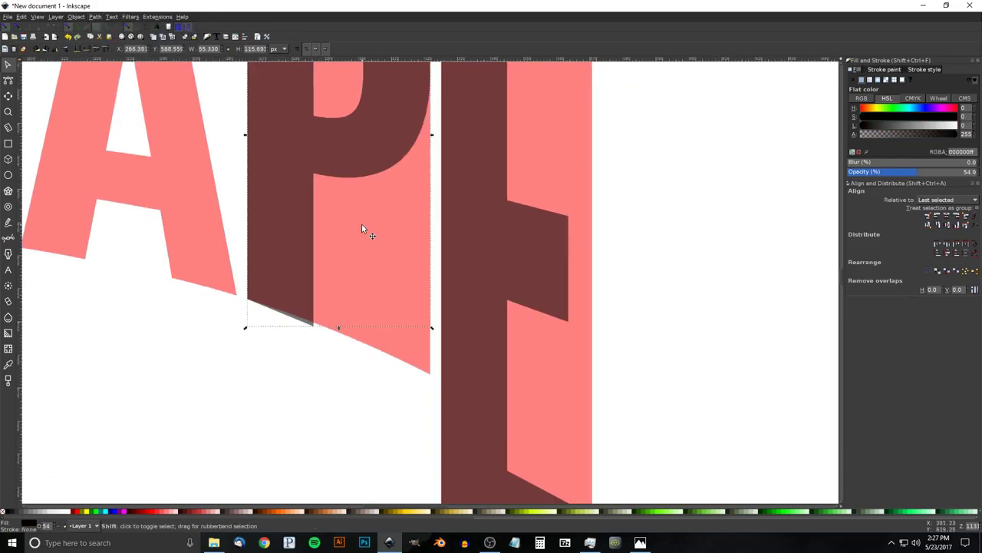
pyautogui.click(95, 17)
pyautogui.click(108, 70)
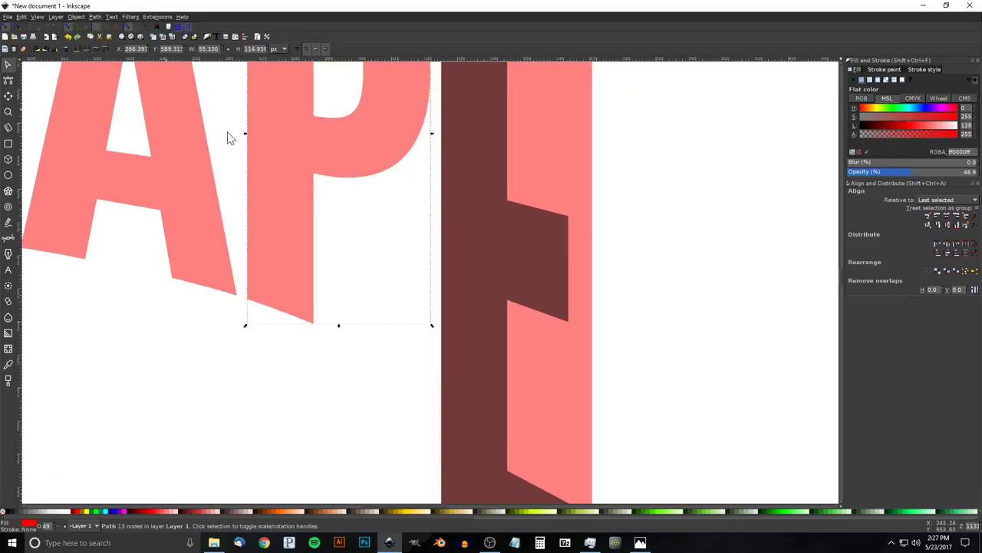
# - Intersect the final letter E with its red strip so it follows the arched shape
pyautogui.scroll(2, 388, 362)
pyautogui.hscroll(2, 388, 362)
pyautogui.click(420, 255)
pyautogui.keyDown('shift'); pyautogui.click(500, 276); pyautogui.keyUp('shift')
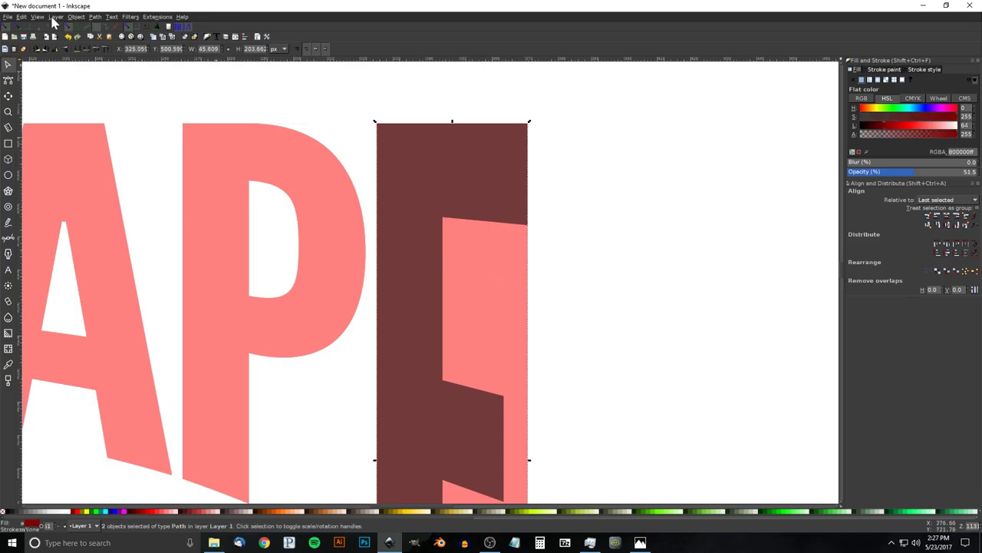
pyautogui.click(90, 17)
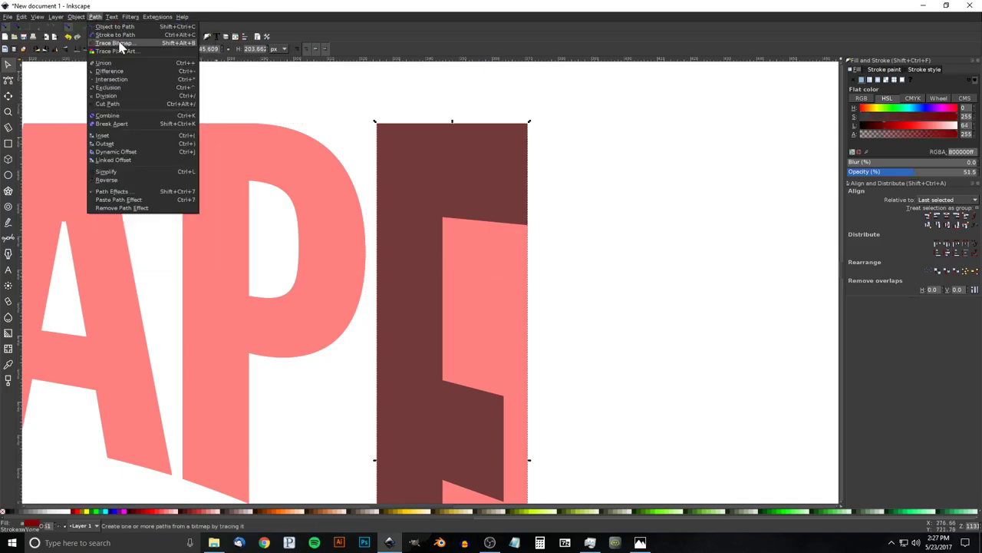
pyautogui.click(111, 70)
# - Unite all eight INKSCAPE letters into a single path with Union
pyautogui.scroll(-4, 397, 190)
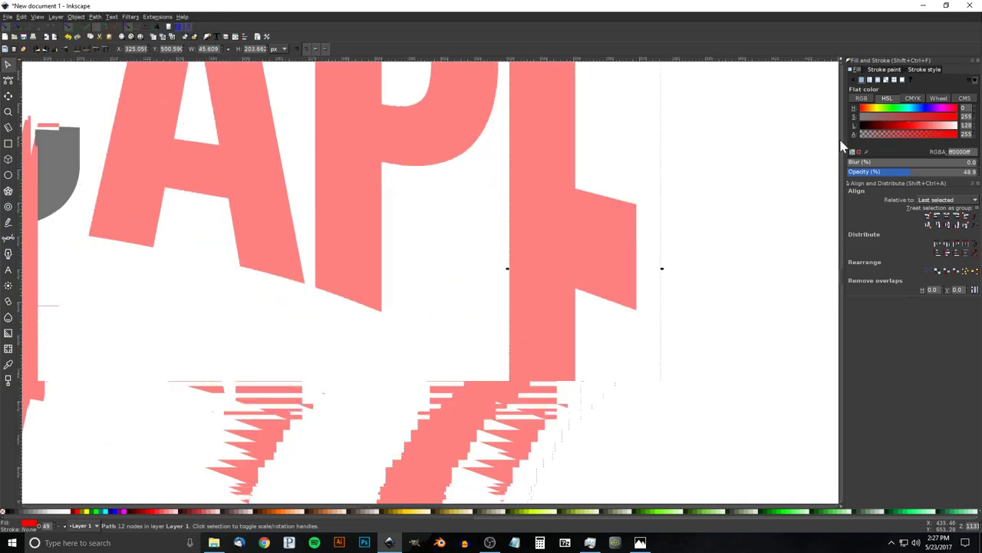
pyautogui.hscroll(-3, 465, 330)
pyautogui.scroll(-7, 433, 340)
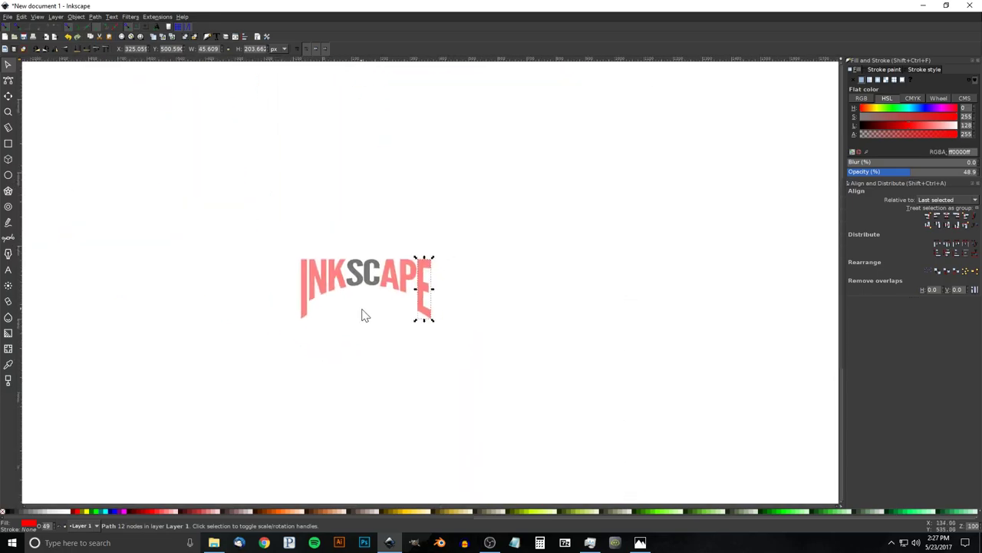
pyautogui.moveTo(592, 426); pyautogui.dragTo(157, 162)
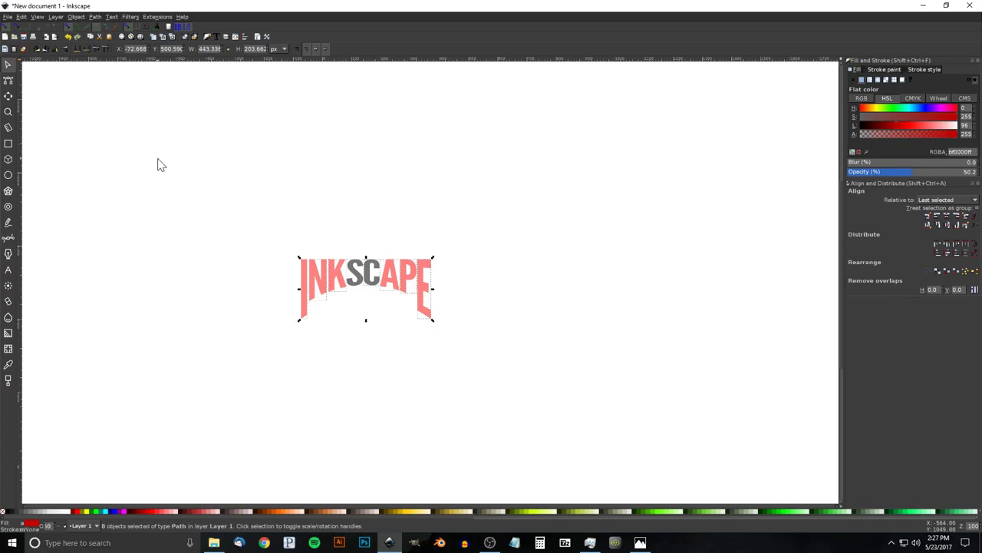
pyautogui.click(95, 17)
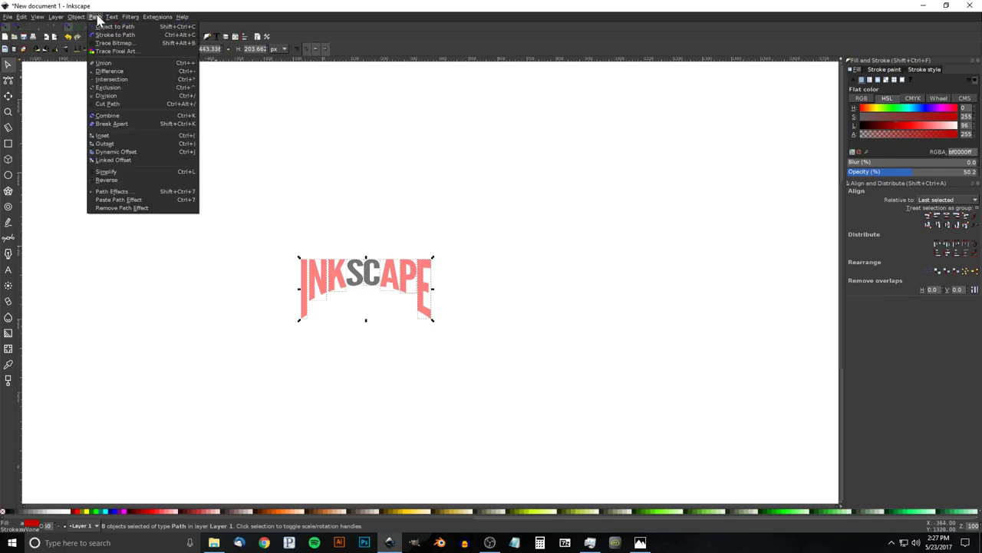
pyautogui.click(113, 65)
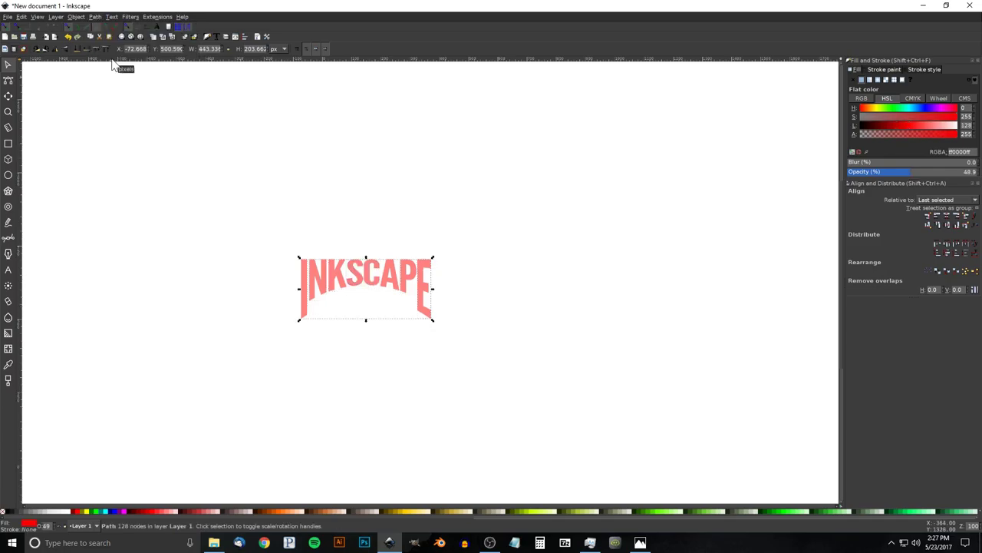
# - Place a duplicate of the lettering with blue (0000ff) fill and blue stroke behind the red original
pyautogui.press('ctrl')
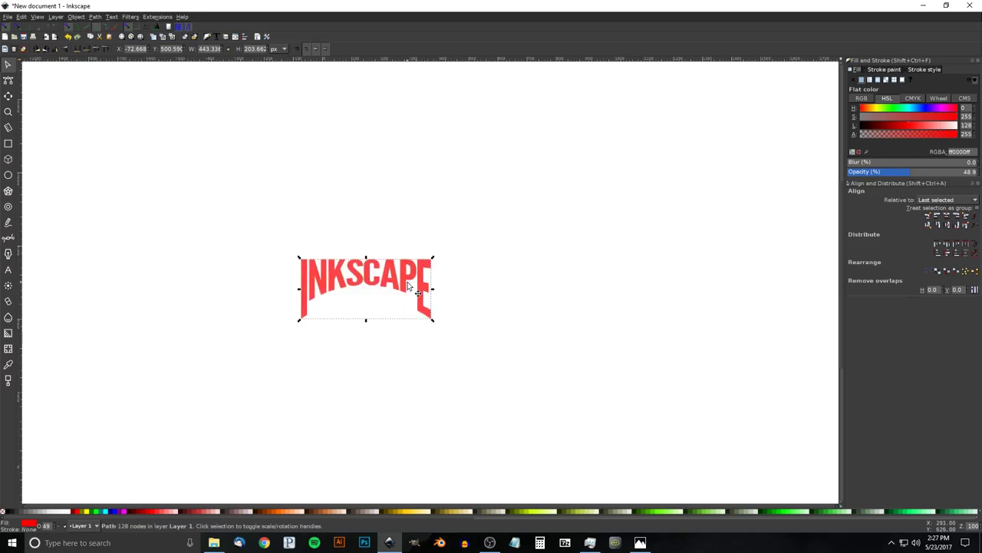
pyautogui.click(115, 511)
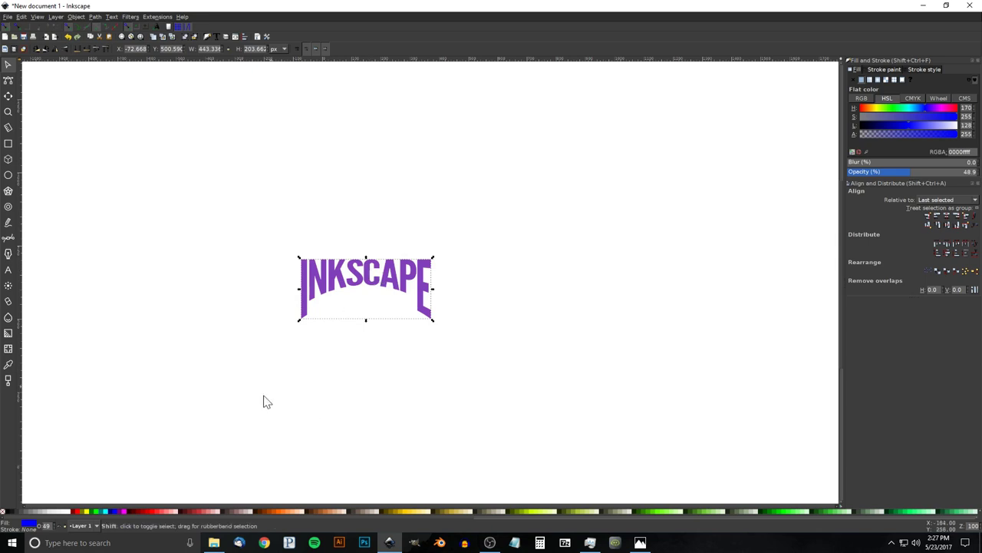
pyautogui.keyDown('shift'); pyautogui.click(114, 512); pyautogui.keyUp('shift')
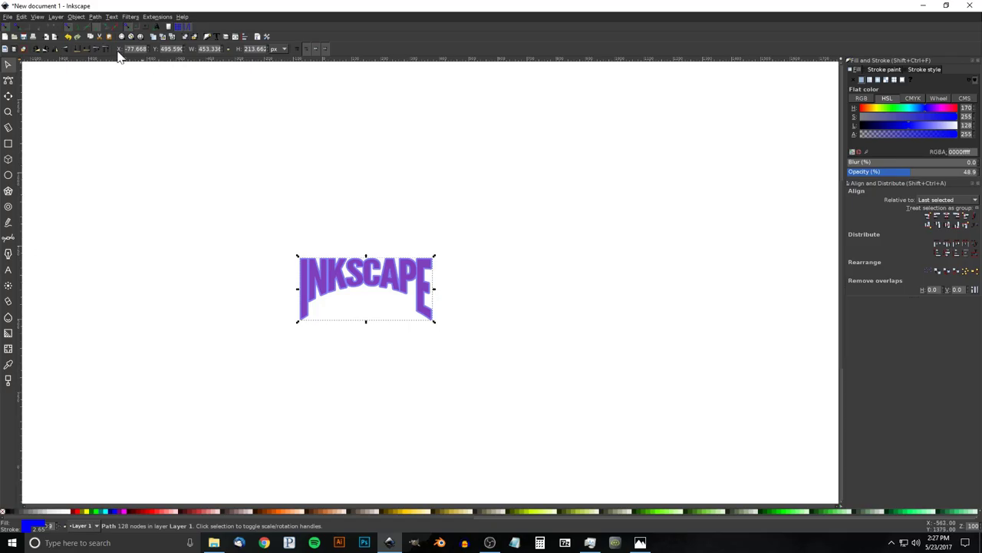
pyautogui.click(76, 55)
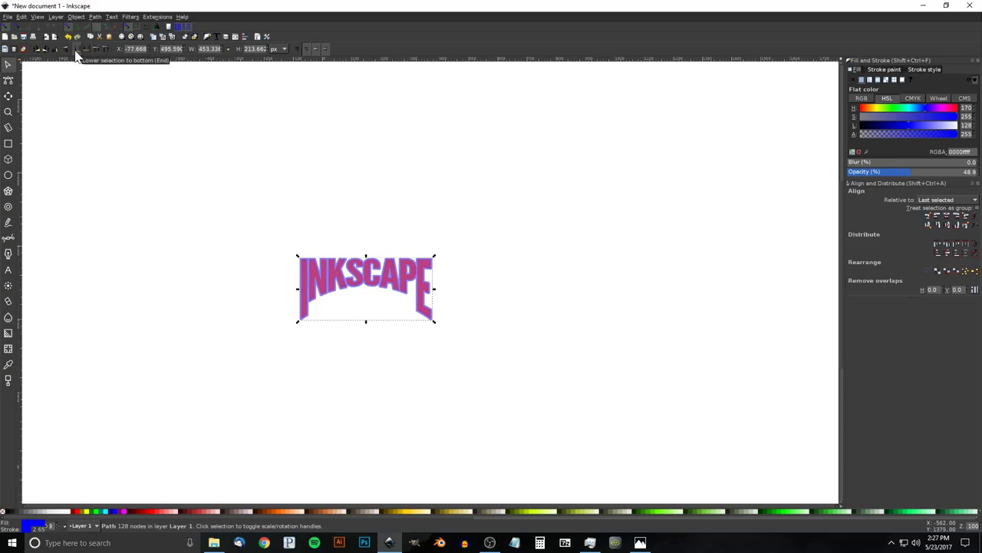
# - Set the blue copy's stroke width to 20 px and give it miter joins
pyautogui.click(925, 69)
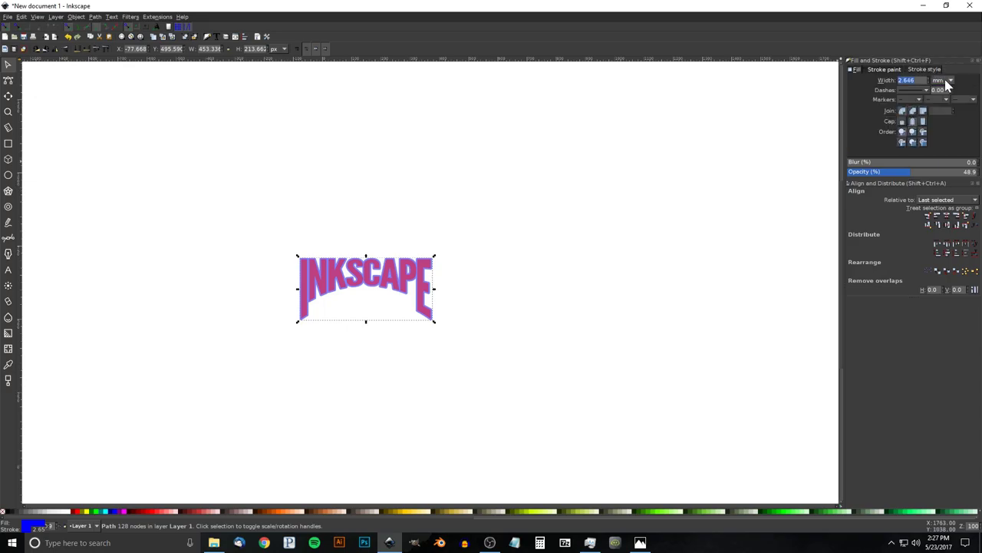
pyautogui.click(947, 82)
pyautogui.click(944, 63)
pyautogui.write('20')
pyautogui.press('Return')
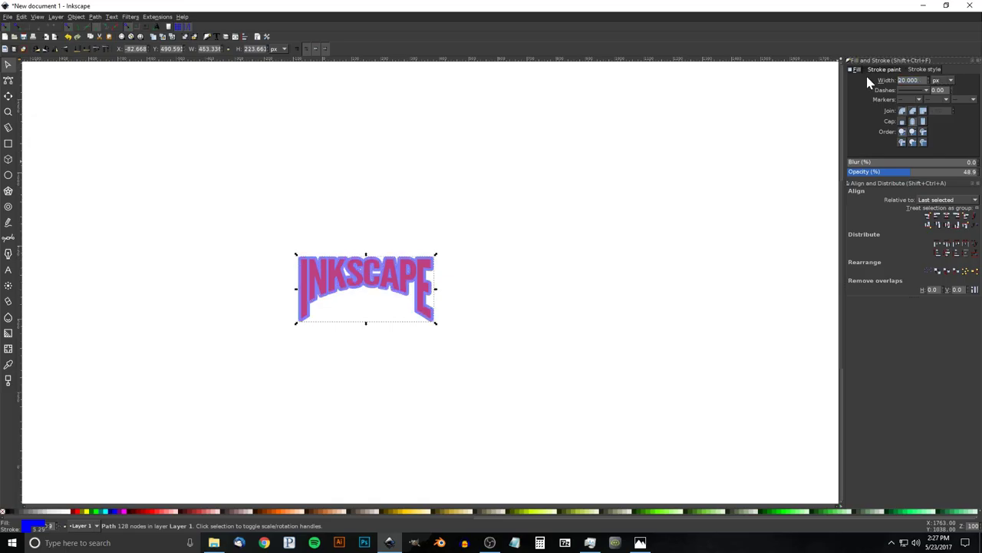
pyautogui.click(924, 112)
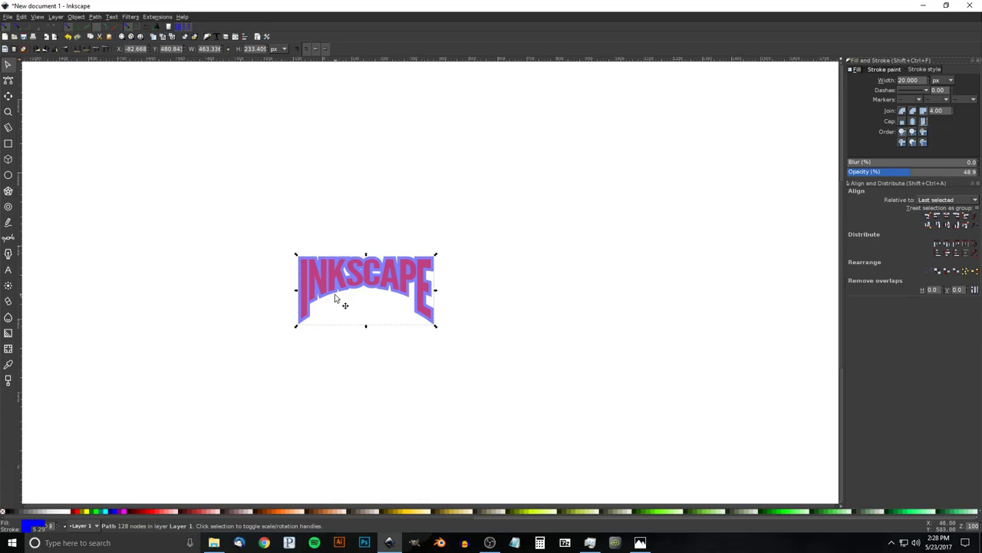
# - Convert the blue copy's stroke to a path and break the resulting shape apart
pyautogui.scroll(2, 318, 288)
pyautogui.scroll(-1, 388, 262)
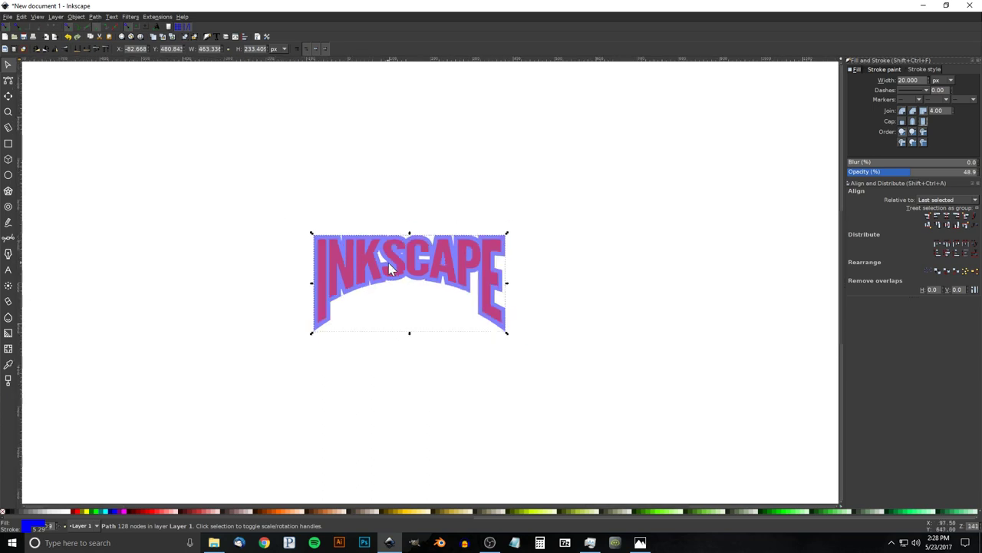
pyautogui.click(94, 17)
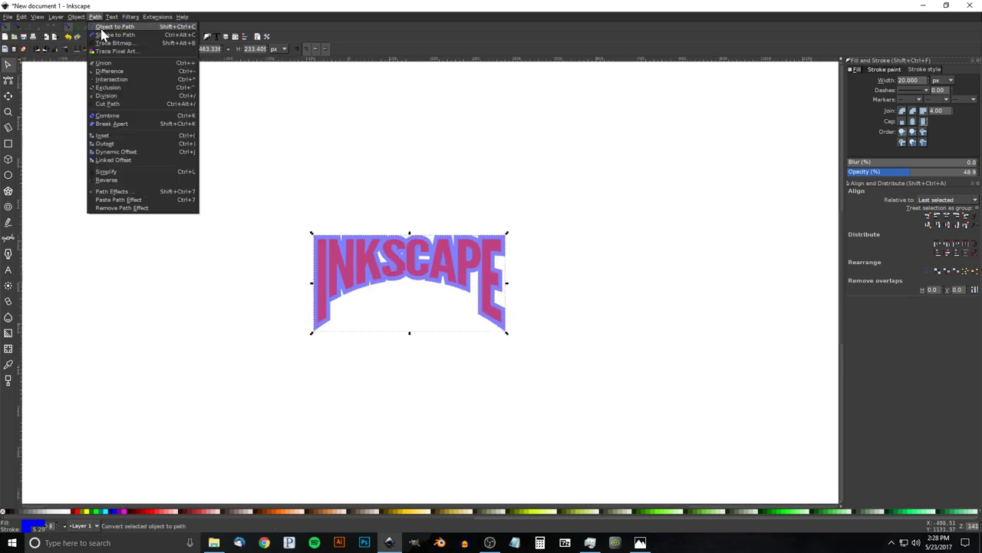
pyautogui.click(103, 34)
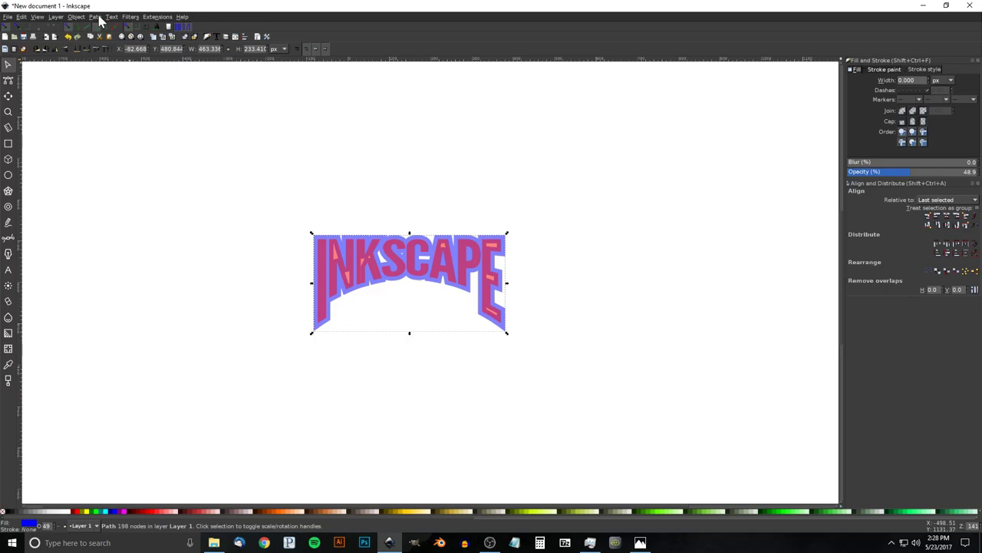
pyautogui.click(97, 17)
pyautogui.click(112, 124)
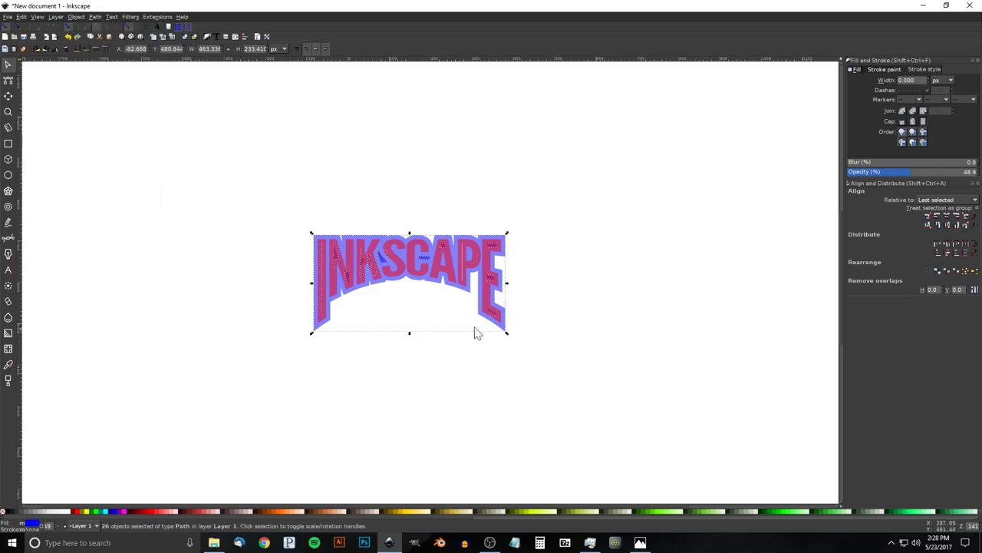
# - Delete the blue copy's inner fragments, keeping only its outermost silhouette behind the red lettering
pyautogui.press('+')
pyautogui.press('+')
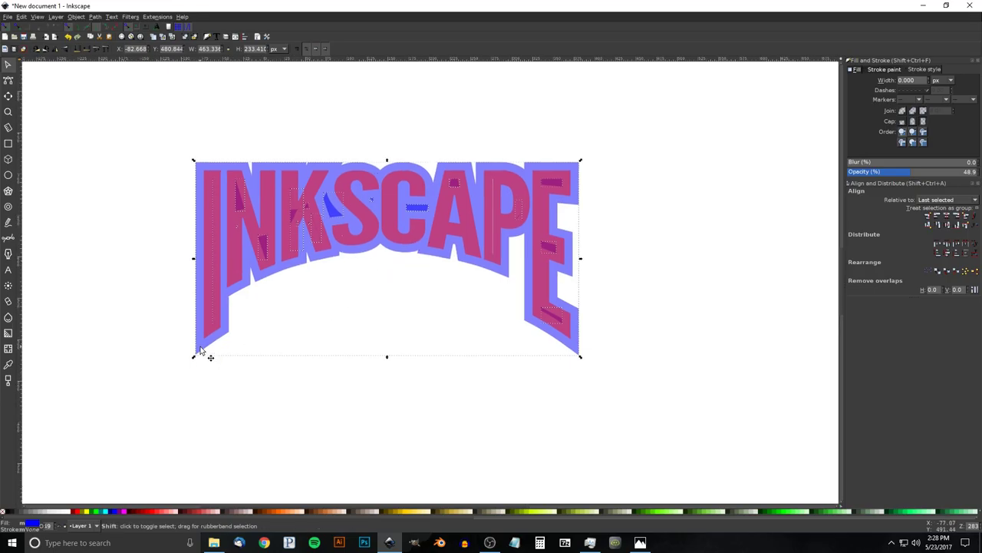
pyautogui.keyDown('shift'); pyautogui.click(386, 325); pyautogui.keyUp('shift')
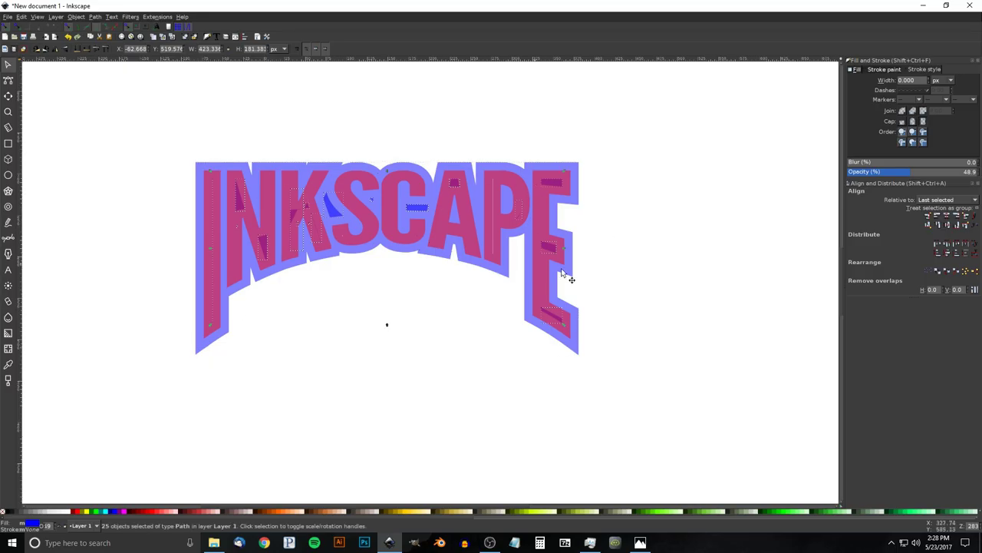
pyautogui.click(626, 256)
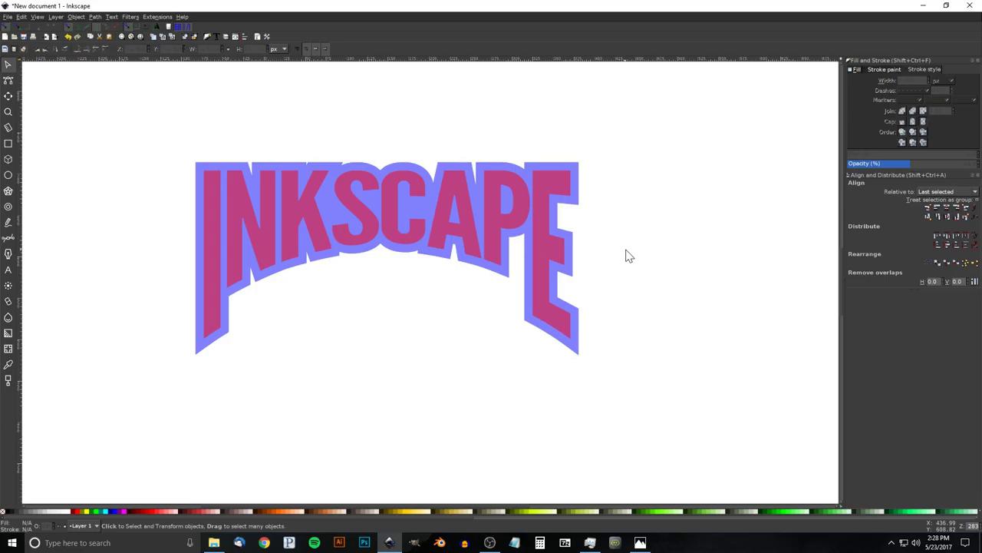
# - Check the outline of the finished logo in thumbnail.png in Photos, and return to Inkscape
pyautogui.scroll(-2, 599, 272)
pyautogui.hscroll(3, 537, 280)
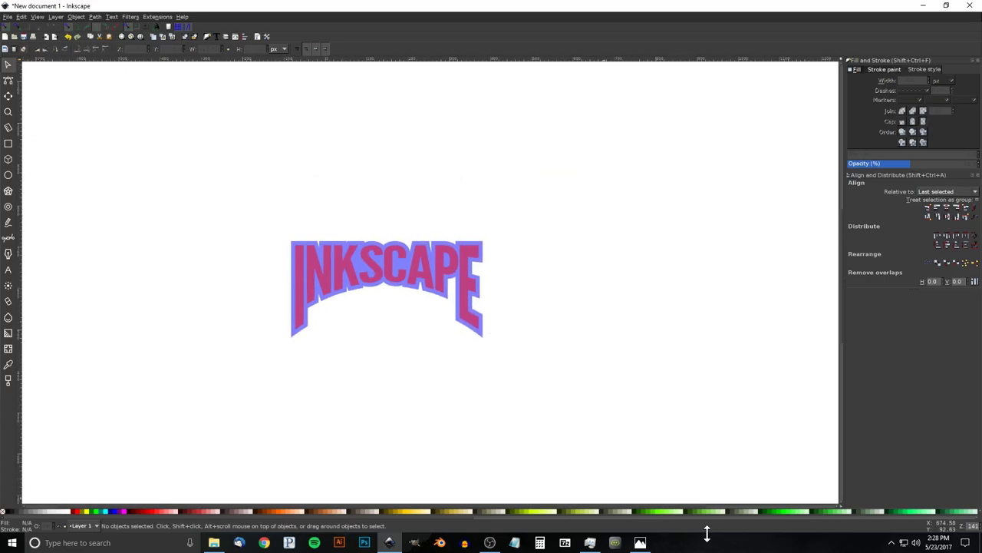
pyautogui.click(640, 542)
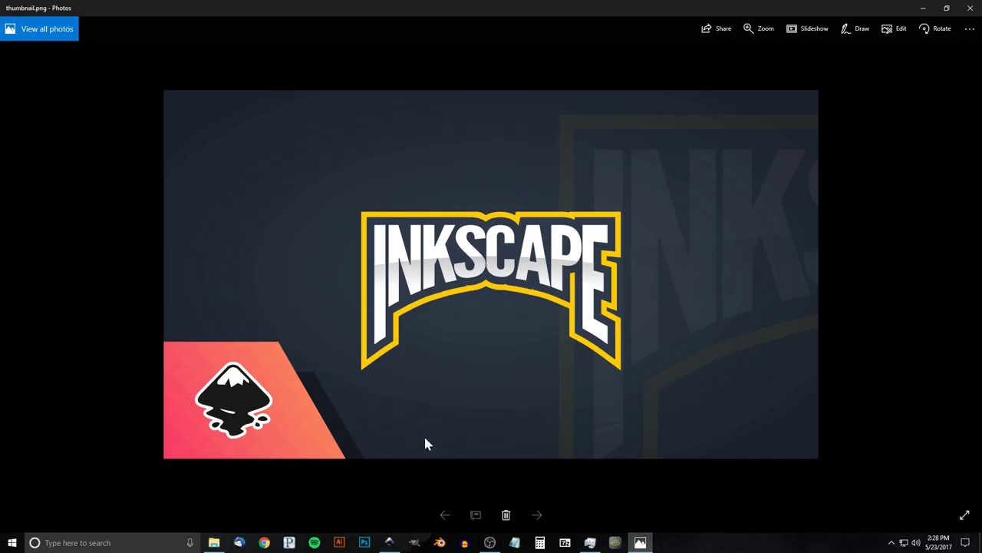
pyautogui.click(390, 542)
# - Duplicate the blue silhouette, give the copy a red fill and red stroke, and lower it to the bottom
pyautogui.click(294, 337)
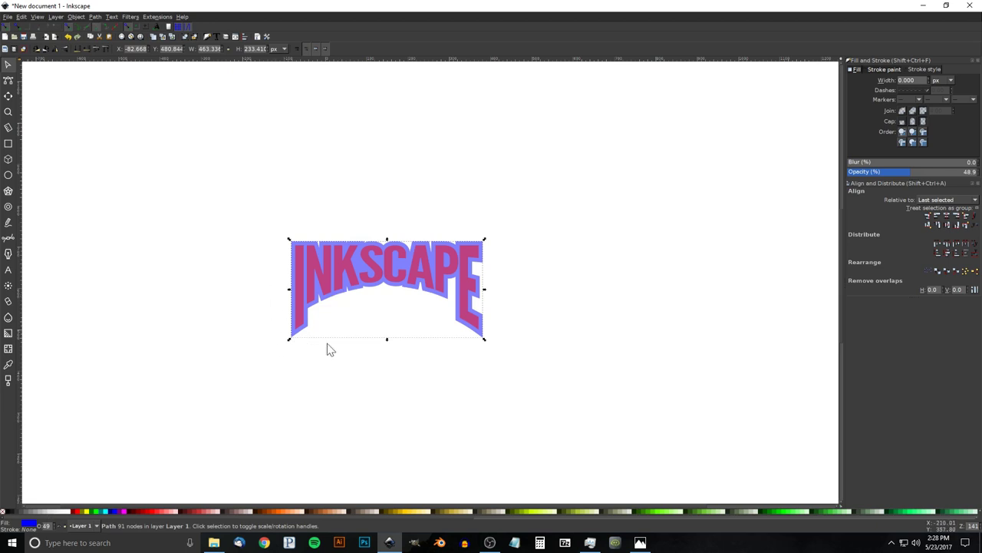
pyautogui.press('Home')
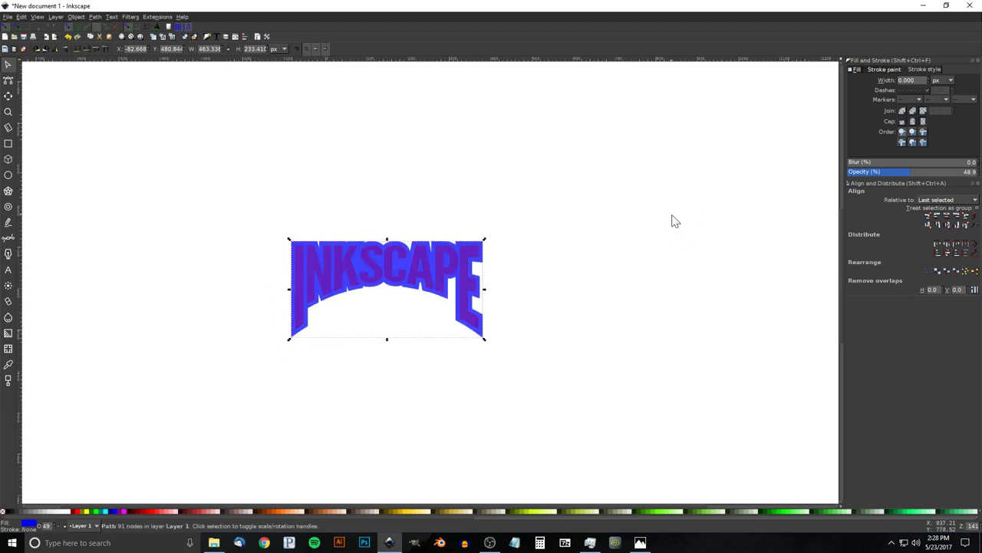
pyautogui.click(78, 511)
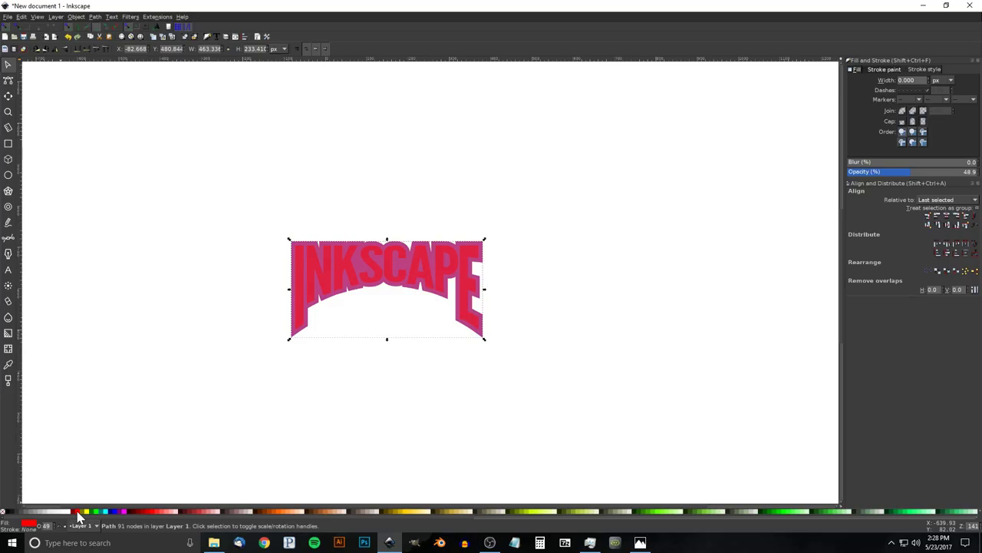
pyautogui.press('shift')
pyautogui.keyDown('shift'); pyautogui.click(78, 513); pyautogui.keyUp('shift')
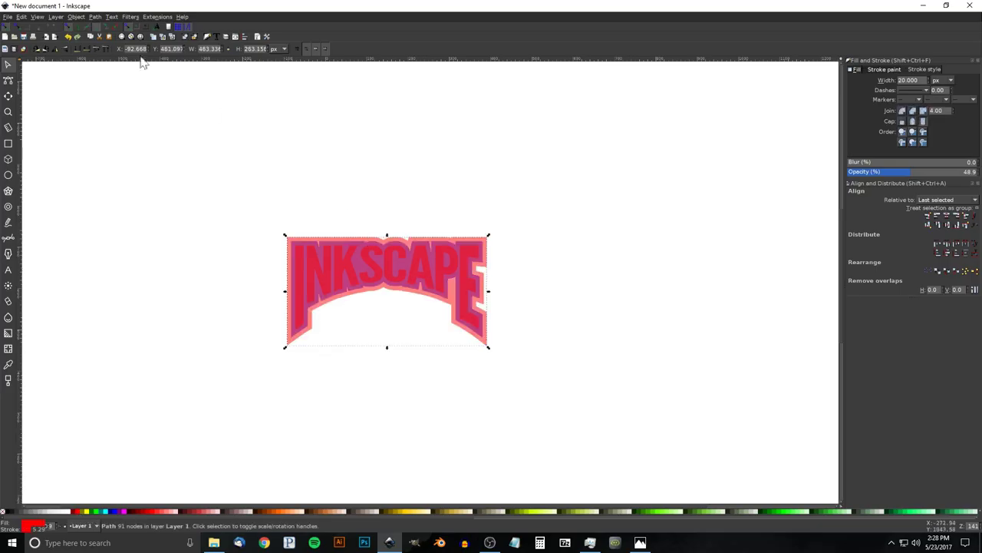
pyautogui.click(79, 49)
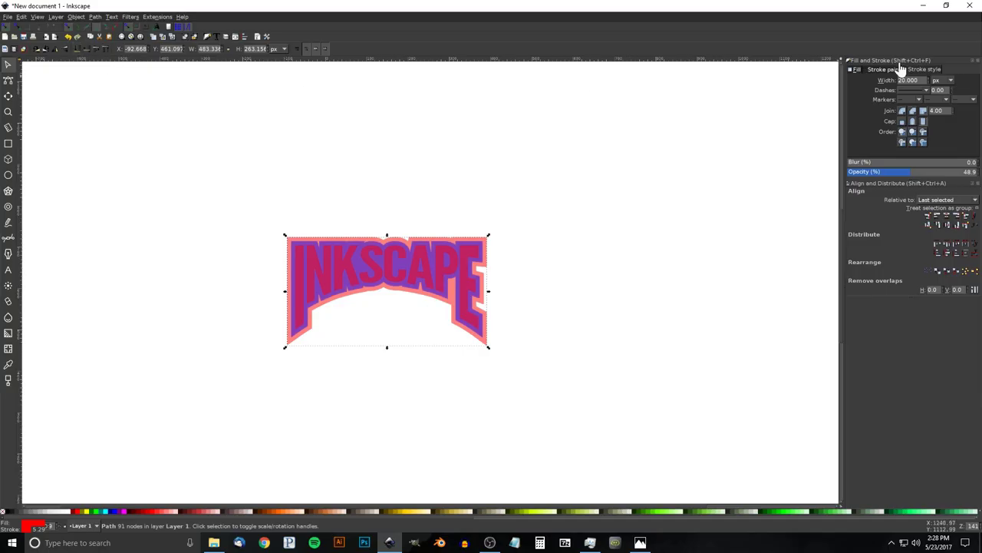
# - Set the red silhouette's stroke width to 15 px and convert the stroke to a path
pyautogui.write('15')
pyautogui.press('Return')
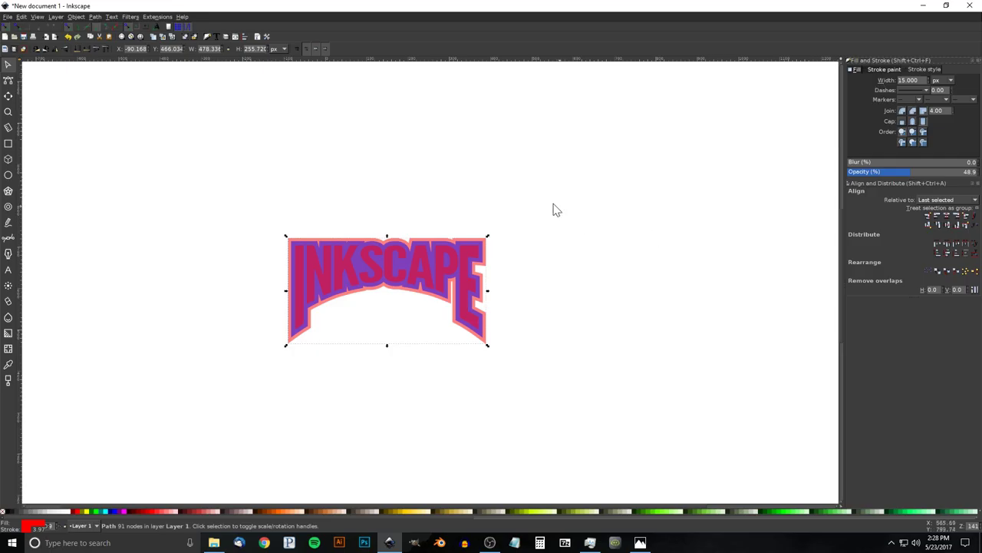
pyautogui.click(94, 17)
pyautogui.click(116, 34)
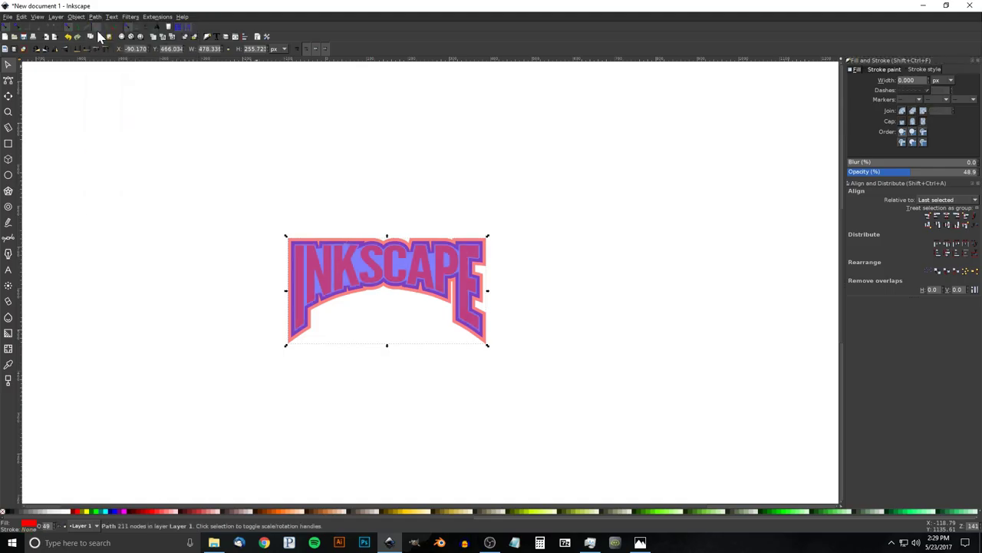
# - Break the red outline path apart and delete its inner pieces, keeping only the outermost silhouette
pyautogui.click(94, 17)
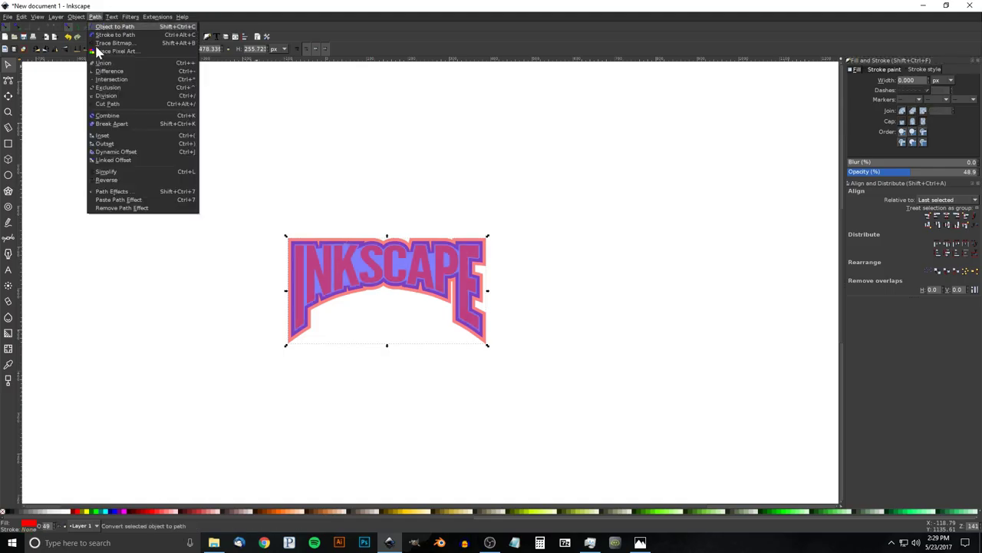
pyautogui.click(96, 129)
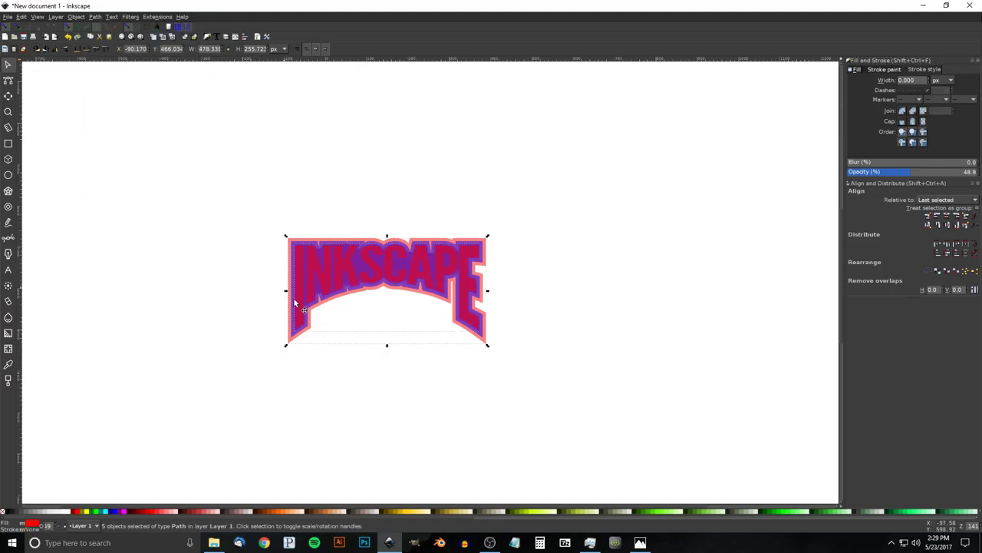
pyautogui.keyDown('shift'); pyautogui.click(289, 346); pyautogui.keyUp('shift')
pyautogui.press('Escape')
pyautogui.hscroll(1, 237, 325)
pyautogui.scroll(1, 237, 325)
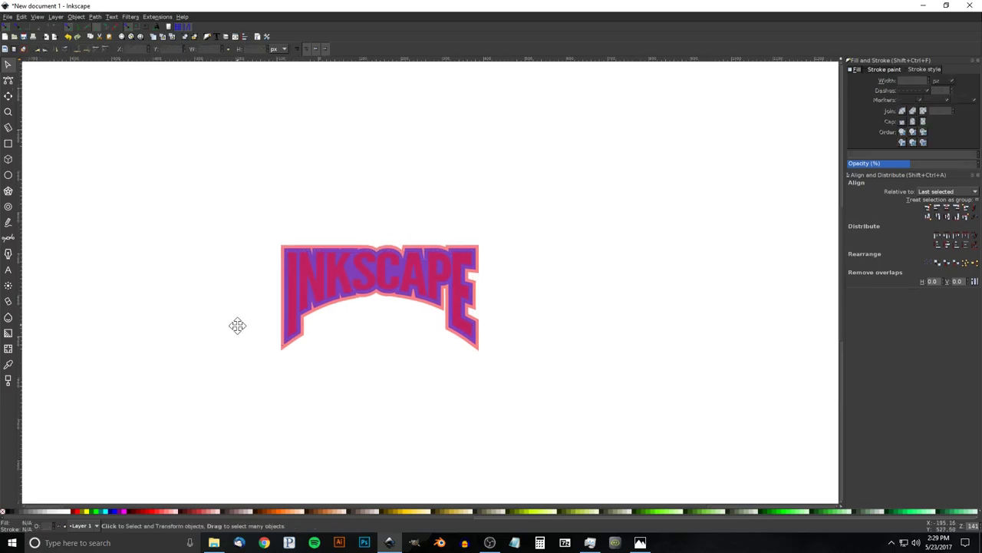
# - Set the opacity of all three logo shapes to 100% and fill the lettering with white
pyautogui.moveTo(626, 417); pyautogui.dragTo(85, 125)
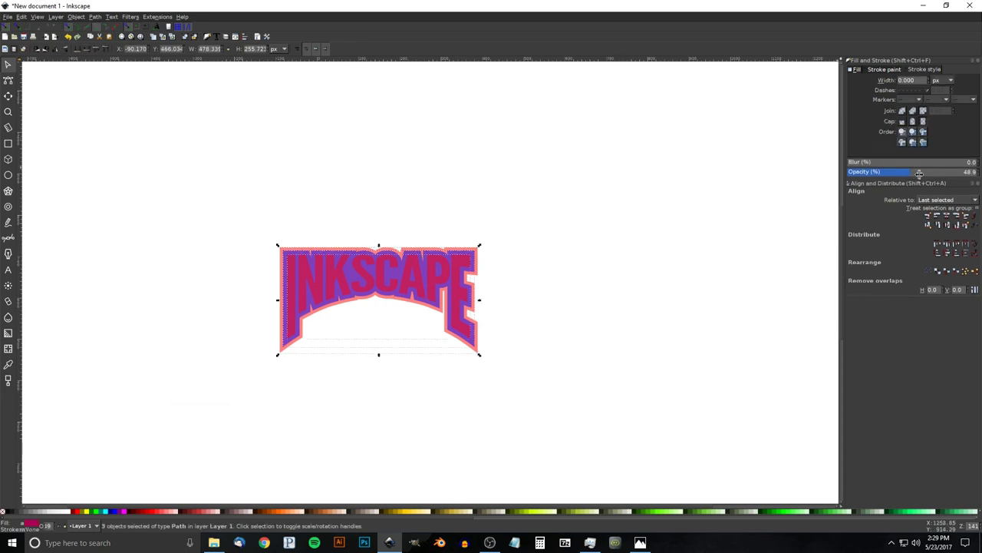
pyautogui.moveTo(937, 175); pyautogui.dragTo(980, 175)
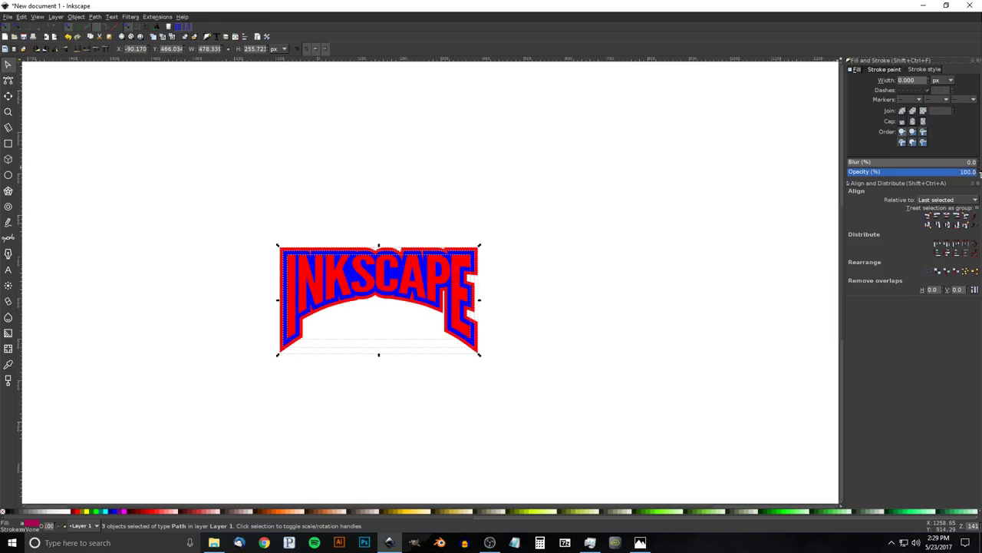
pyautogui.click(626, 171)
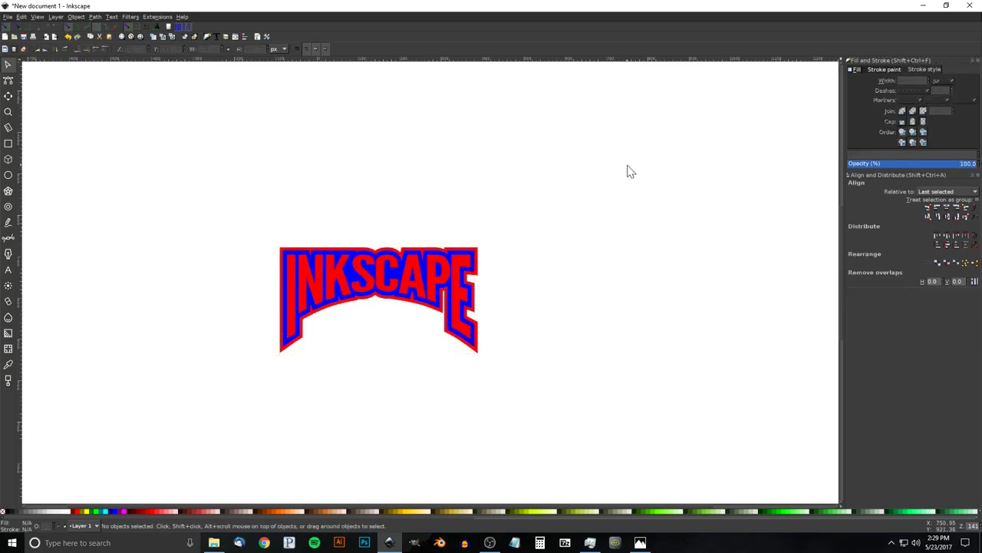
pyautogui.click(360, 261)
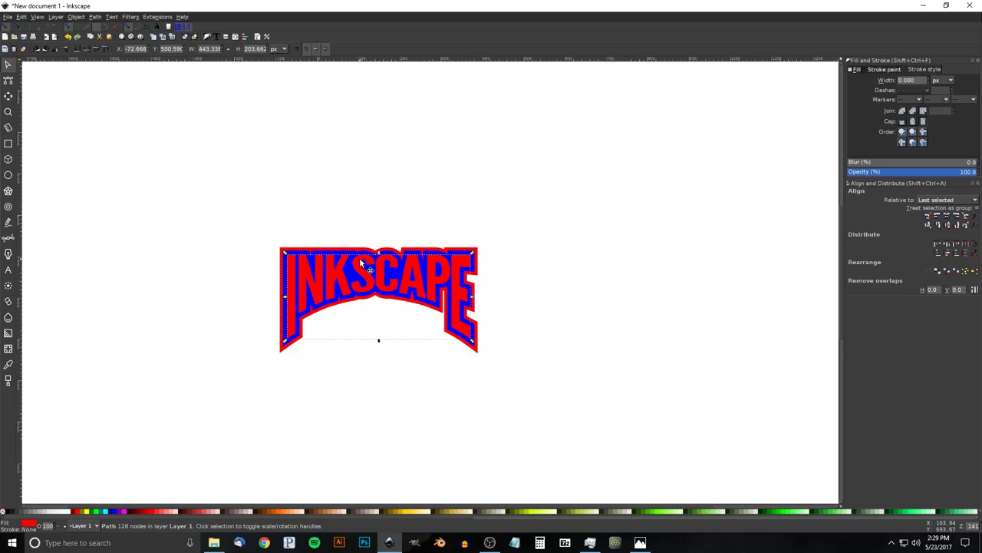
pyautogui.click(68, 512)
# - Recolour the blue silhouette around the lettering to the dark slate blue 353c49ff
pyautogui.click(283, 261)
pyautogui.moveTo(364, 515); pyautogui.dragTo(562, 509)
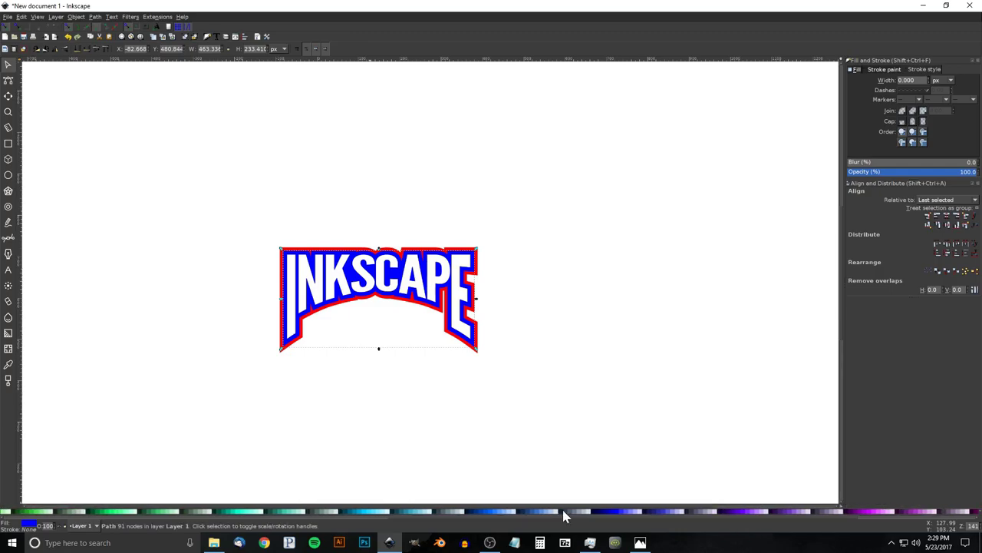
pyautogui.click(561, 511)
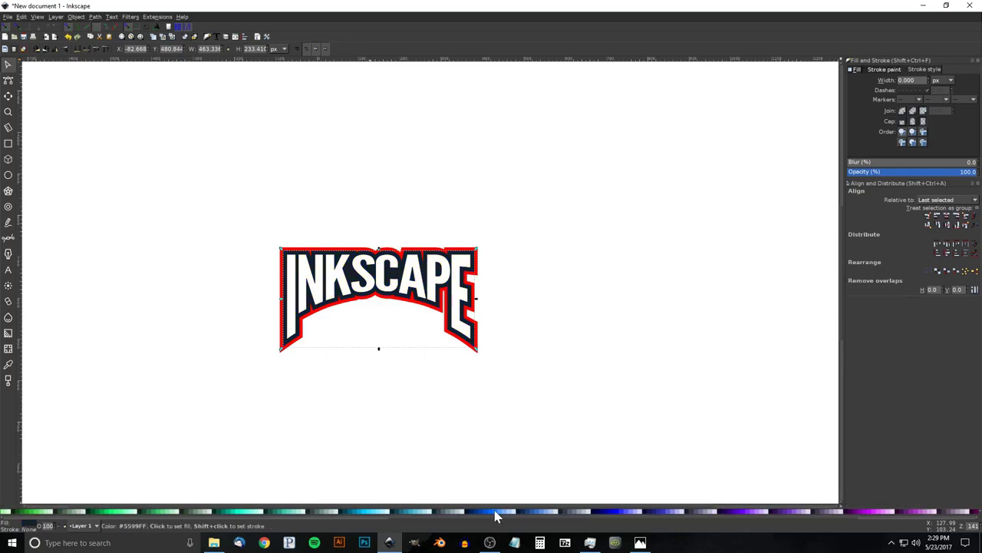
pyautogui.click(471, 512)
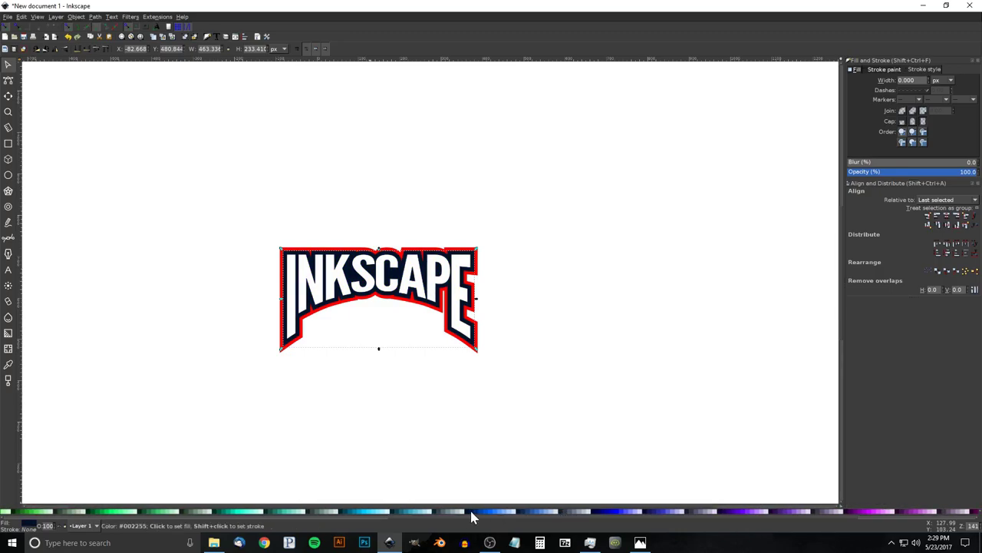
pyautogui.click(855, 69)
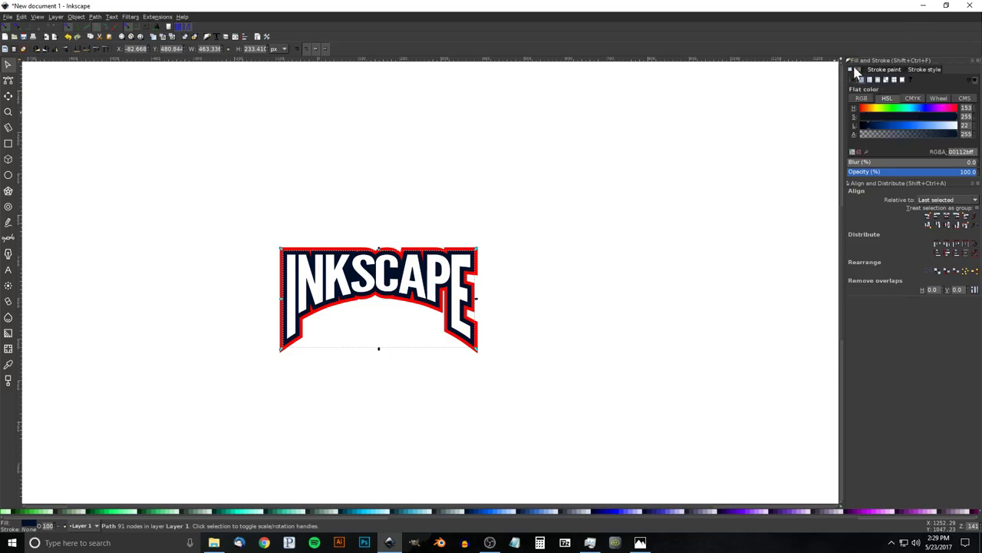
pyautogui.click(883, 132)
pyautogui.moveTo(882, 114)
pyautogui.mouseDown()
pyautogui.moveTo(873, 117)
pyautogui.moveTo(884, 131)
pyautogui.mouseUp()
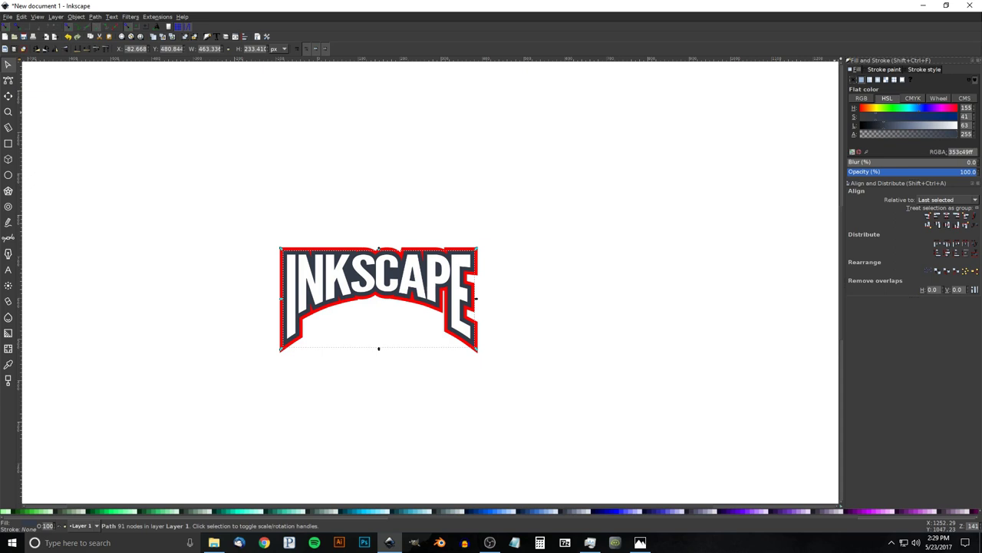
# - Fill the outermost red silhouette with yellow (ffcc00)
pyautogui.click(480, 261)
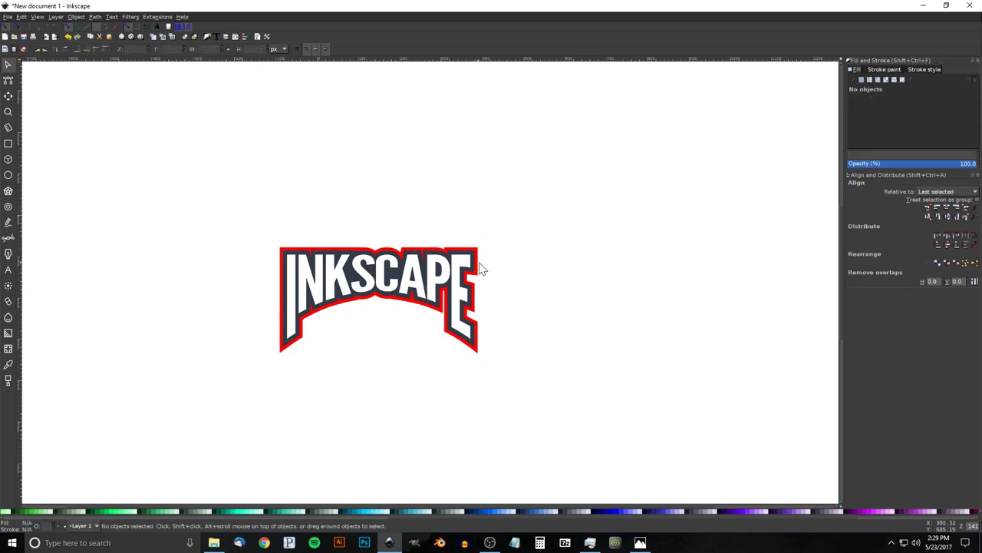
pyautogui.click(281, 350)
pyautogui.moveTo(716, 522); pyautogui.dragTo(291, 522)
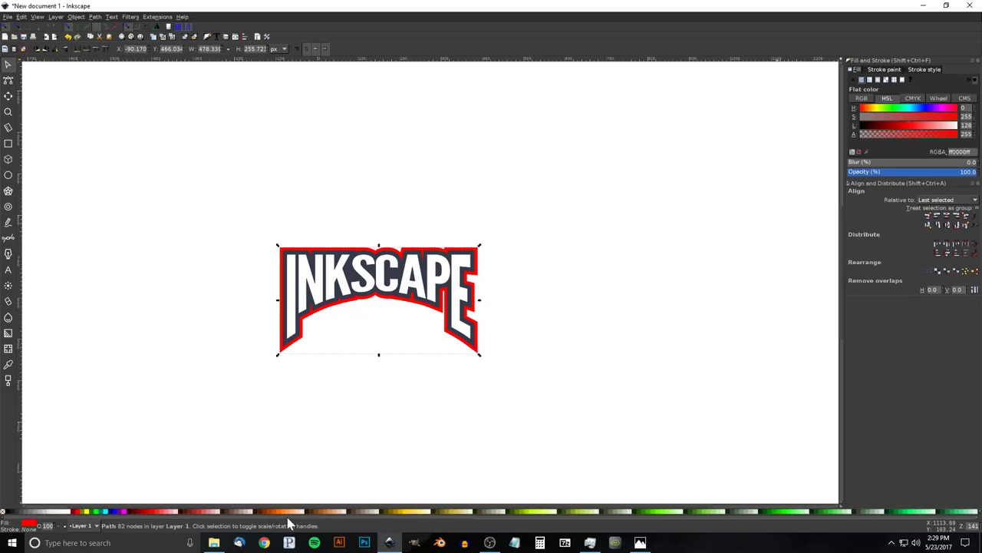
pyautogui.click(405, 512)
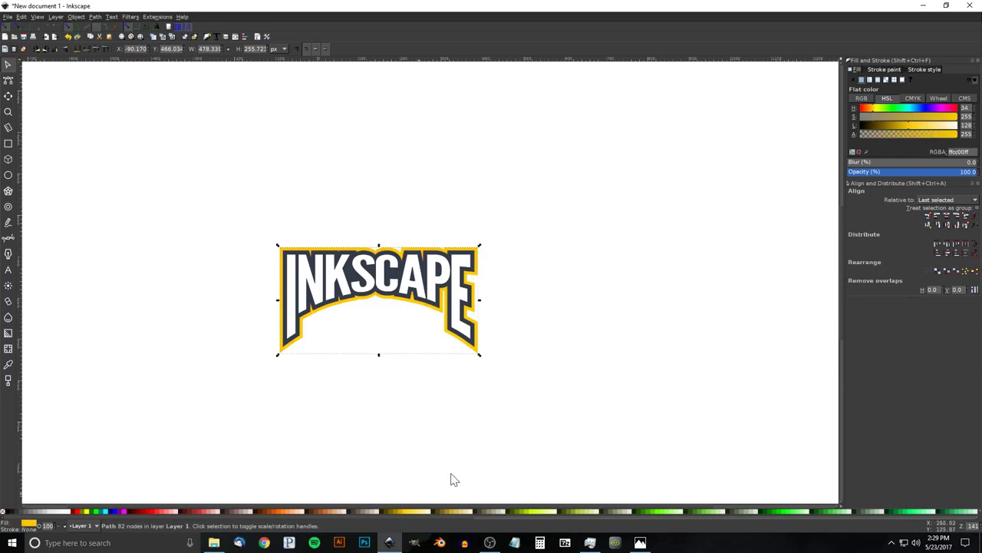
# - Move all three logo shapes together toward the upper part of the canvas
pyautogui.click(549, 350)
pyautogui.moveTo(567, 385); pyautogui.dragTo(138, 171)
pyautogui.moveTo(415, 286); pyautogui.dragTo(440, 191)
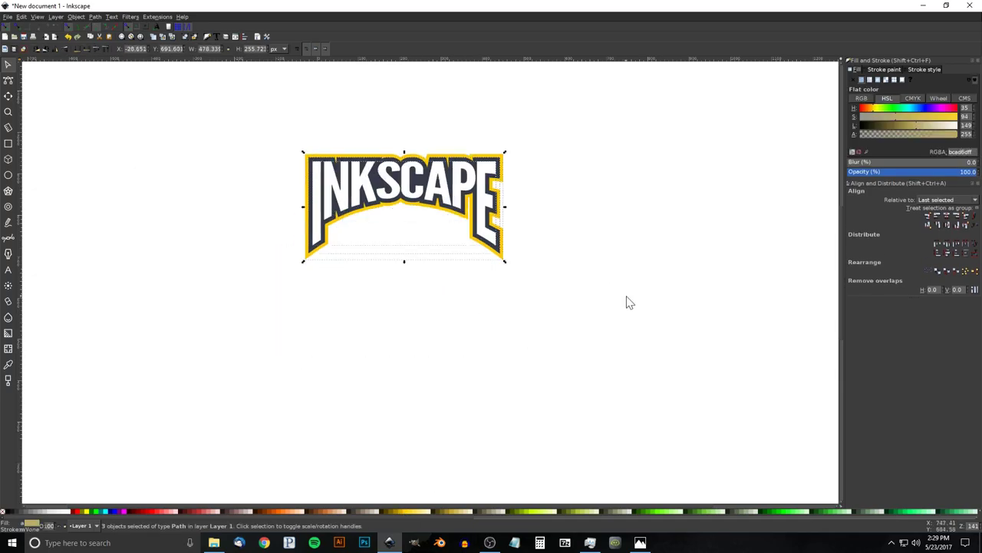
pyautogui.click(626, 302)
# - Check the reference thumbnail in Photos, and in Inkscape duplicate the white lettering and fill the copy with light gray (ccccccff)
pyautogui.click(641, 542)
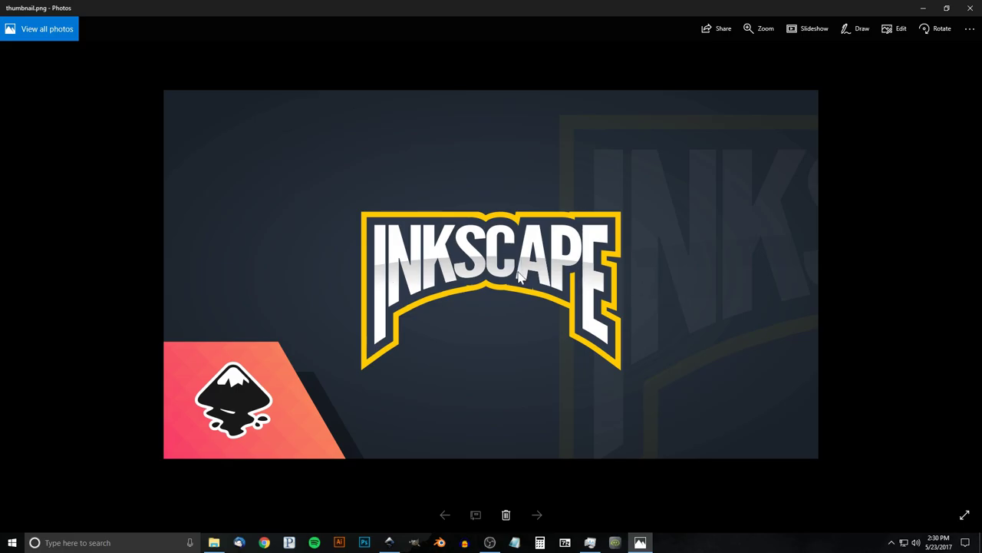
pyautogui.click(395, 539)
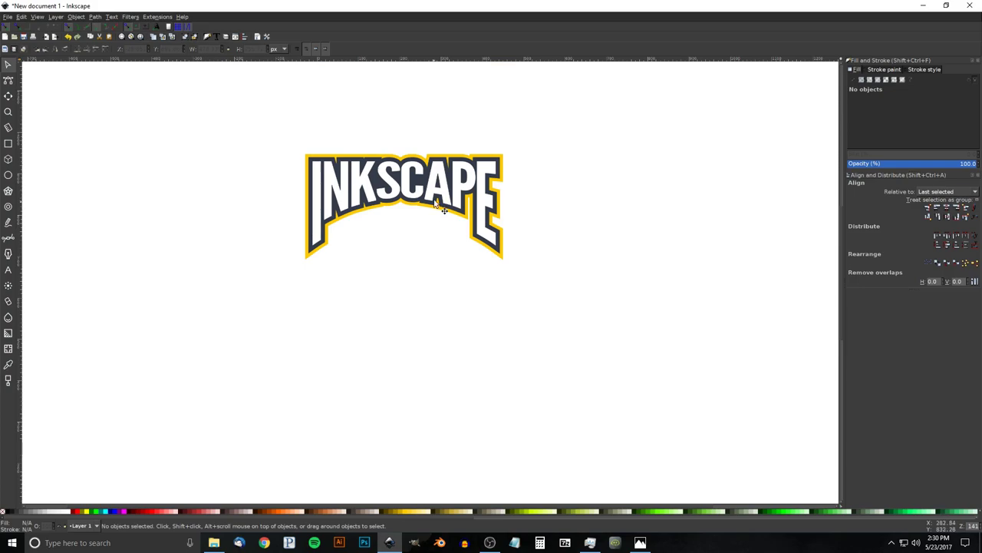
pyautogui.click(436, 169)
pyautogui.scroll(1, 434, 167)
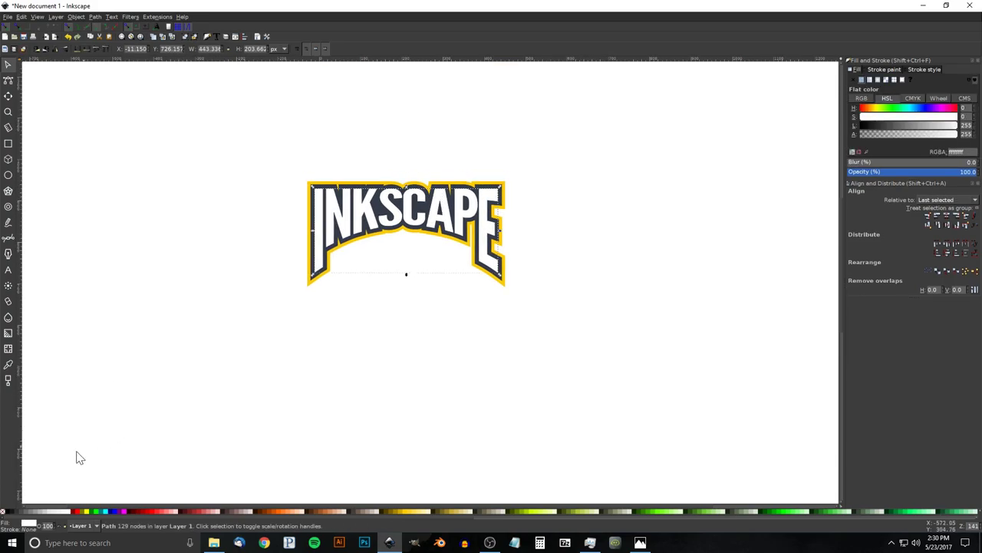
pyautogui.click(48, 512)
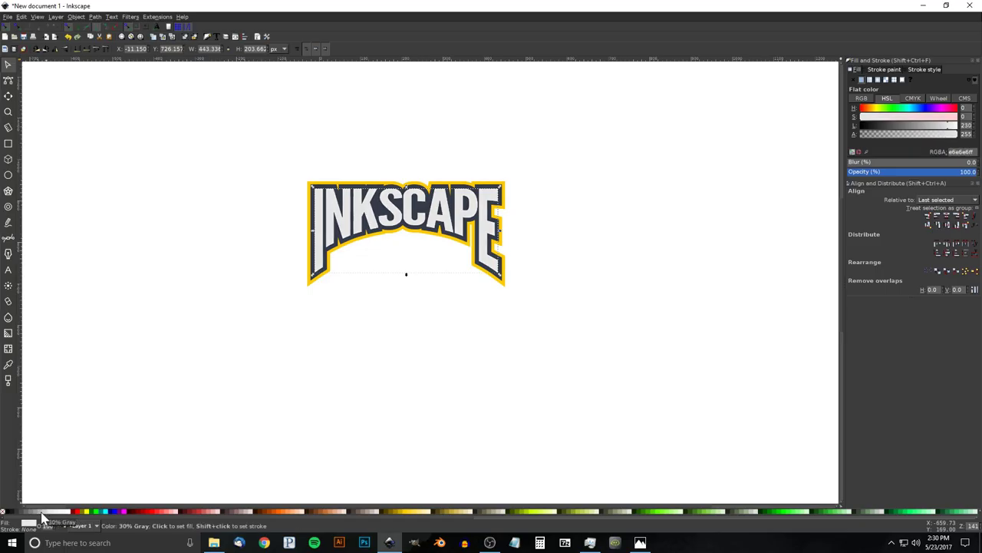
pyautogui.click(44, 513)
pyautogui.click(45, 513)
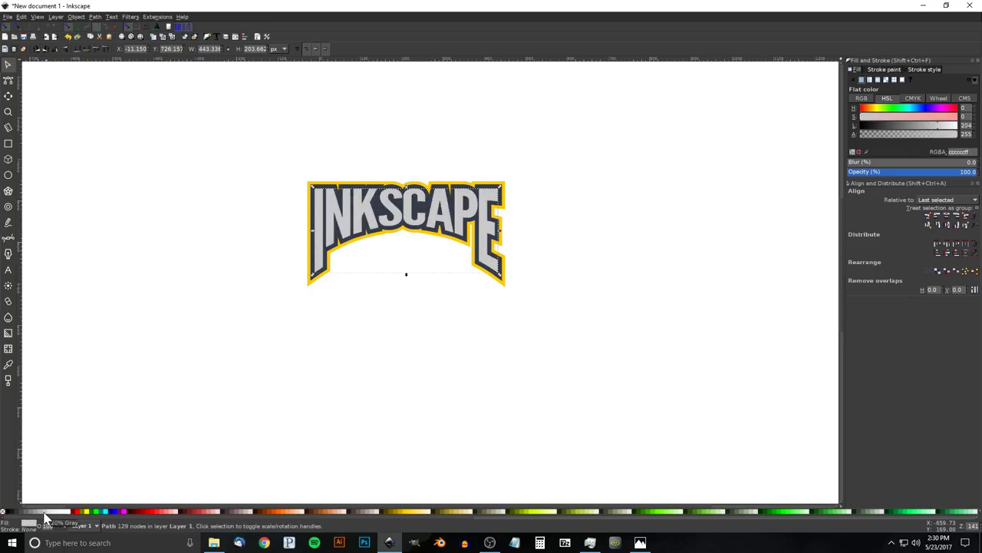
# - Draw an ellipse about 799 × 383 px over the lower part of the lettering and remove its stroke
pyautogui.moveTo(514, 187); pyautogui.dragTo(451, 205)
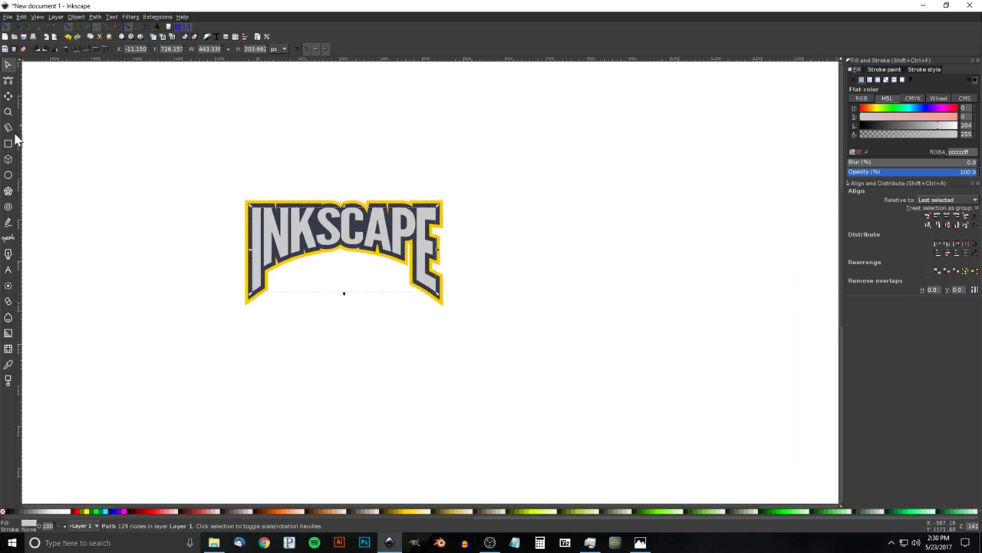
pyautogui.click(8, 175)
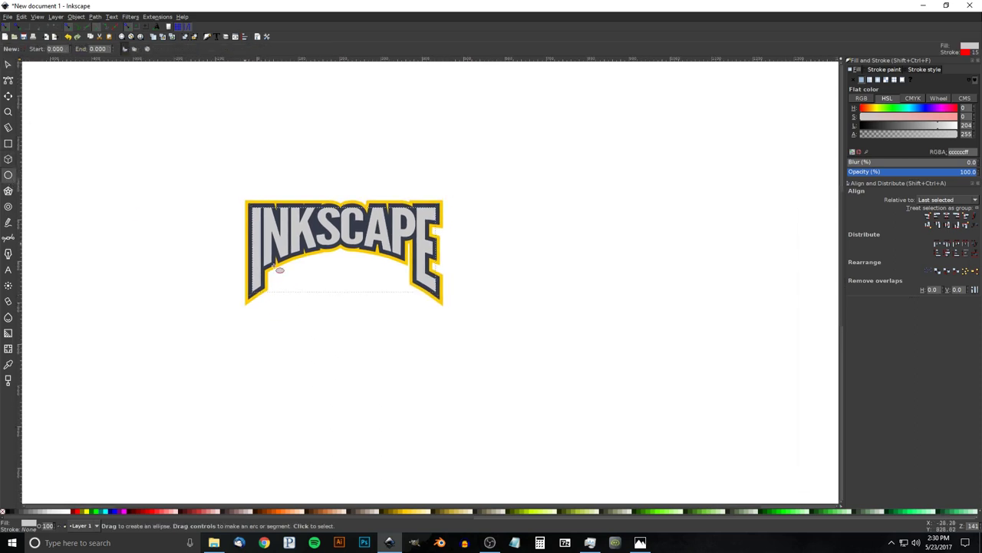
pyautogui.moveTo(181, 232); pyautogui.dragTo(516, 394)
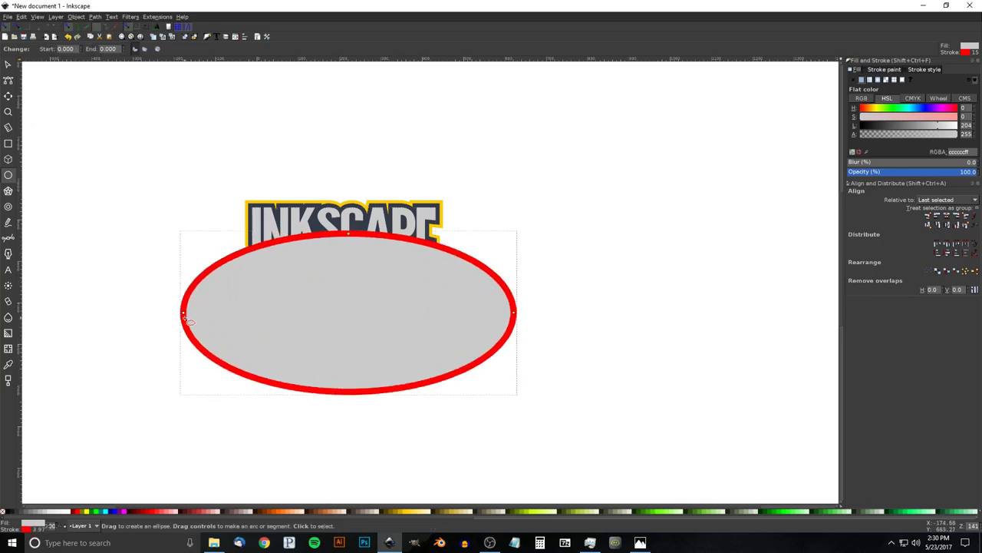
pyautogui.keyDown('shift'); pyautogui.click(3, 511); pyautogui.keyUp('shift')
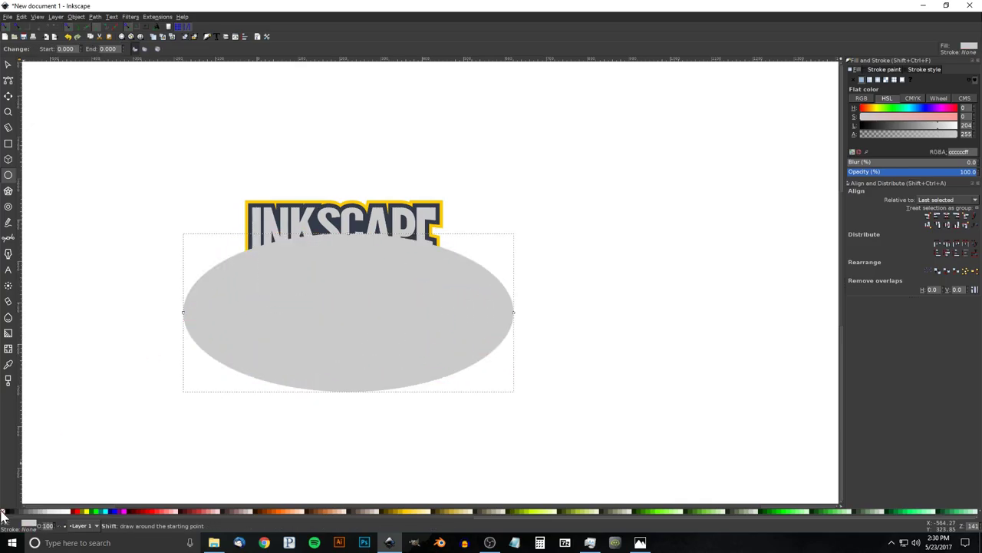
# - Fill the ellipse with red (ff0000ff) and lower its opacity to about 53%
pyautogui.click(75, 511)
pyautogui.moveTo(910, 172)
pyautogui.mouseDown()
pyautogui.moveTo(883, 172)
pyautogui.moveTo(911, 173)
pyautogui.mouseUp()
pyautogui.click(915, 173)
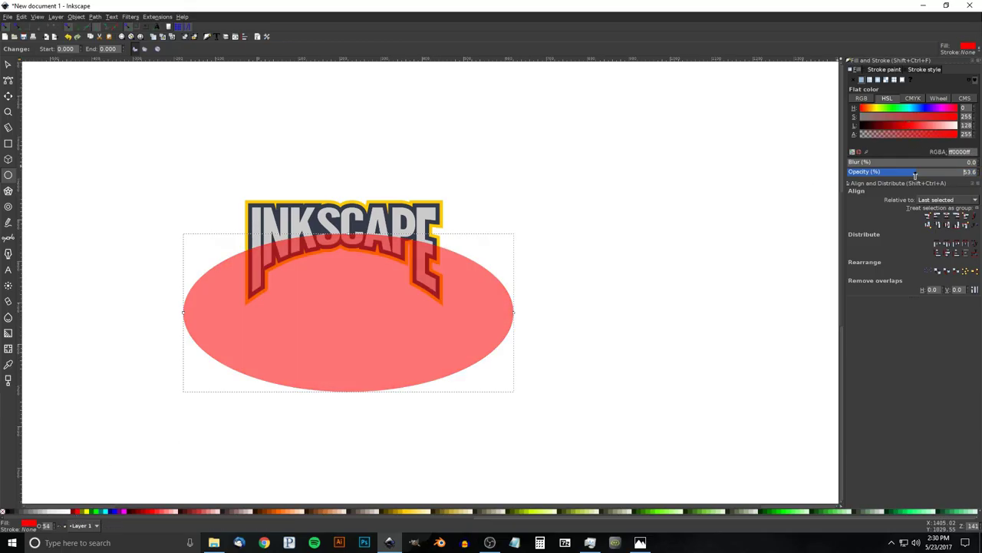
# - Center the red ellipse horizontally on the gray lettering copy and clear the selection
pyautogui.click(7, 64)
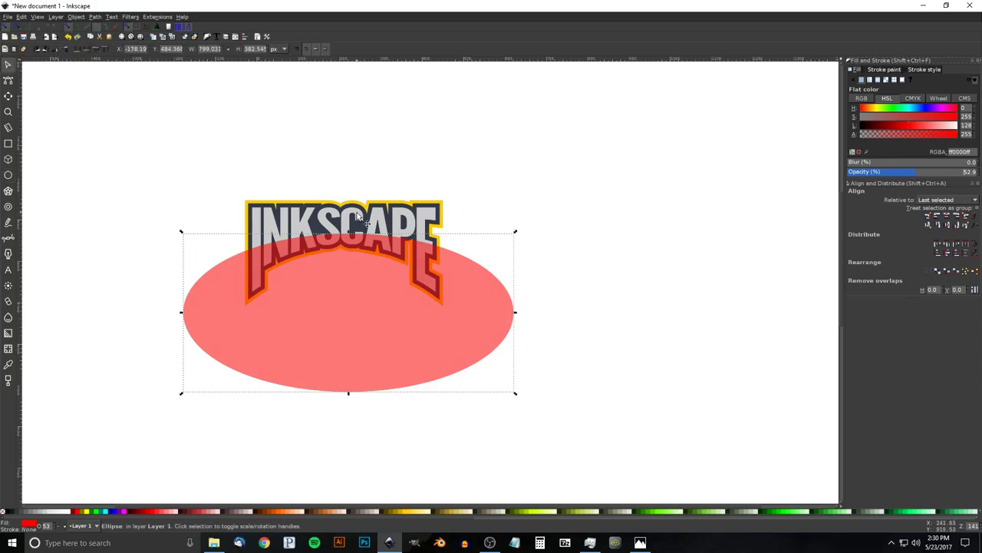
pyautogui.keyDown('shift'); pyautogui.click(359, 219); pyautogui.keyUp('shift')
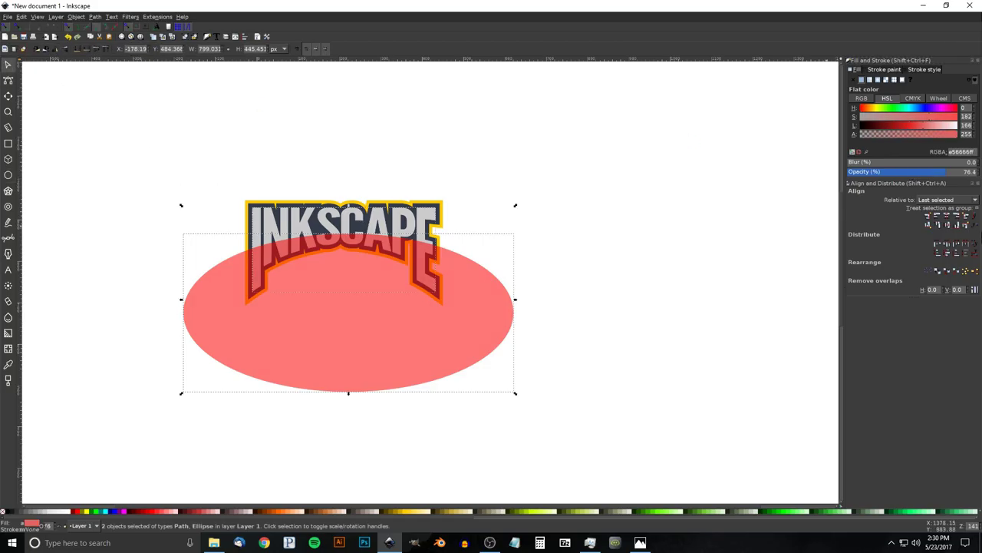
pyautogui.click(948, 217)
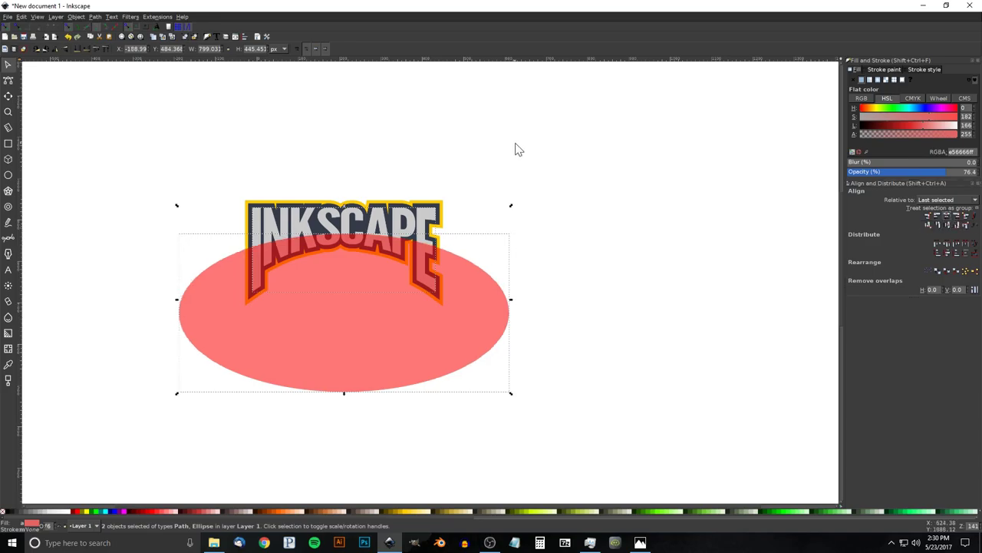
pyautogui.click(516, 149)
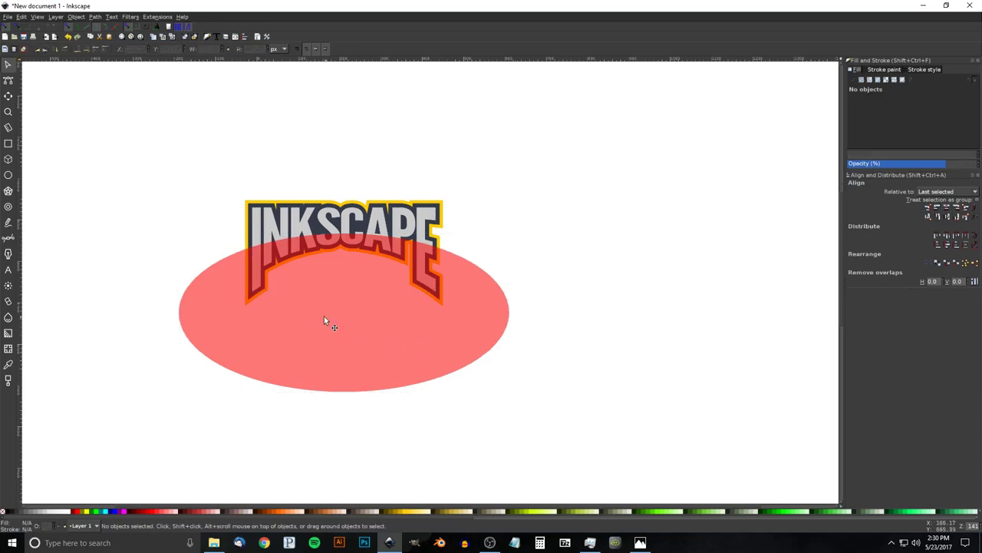
# - Enlarge the red ellipse proportionally to about 1094 × 524 px, with its upper edge crossing the middle of the lettering
pyautogui.click(338, 261)
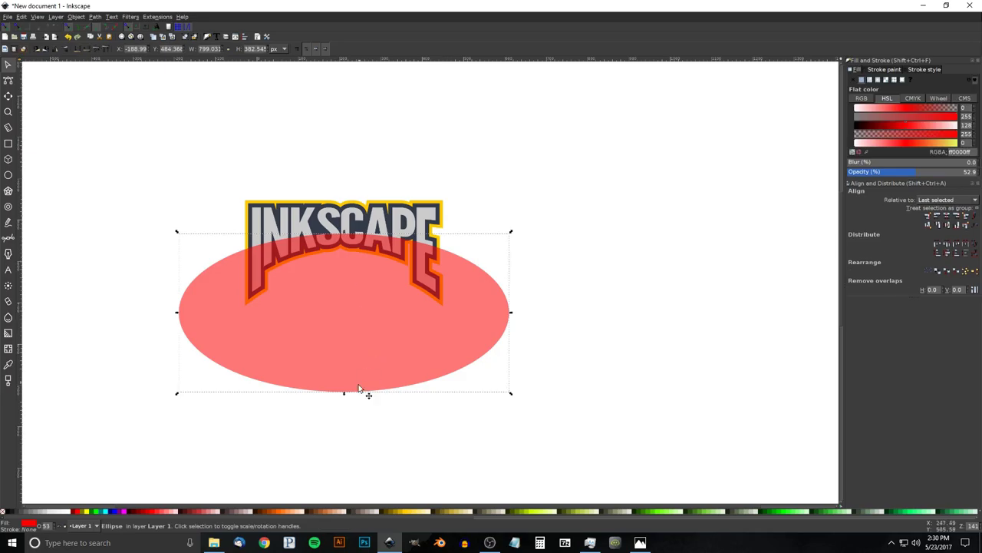
pyautogui.moveTo(345, 395); pyautogui.dragTo(360, 456)
pyautogui.moveTo(384, 372); pyautogui.dragTo(385, 366)
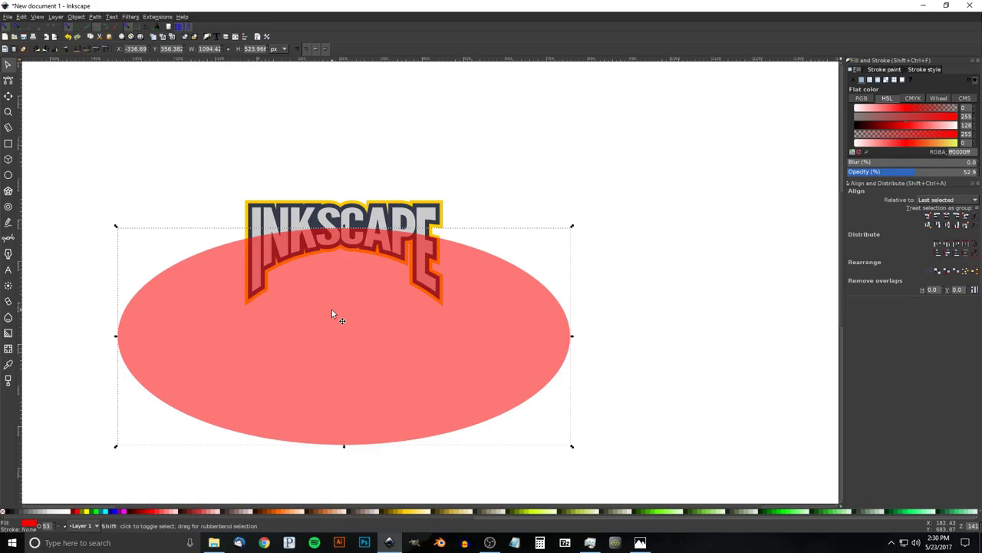
# - Intersect the red ellipse with the gray lettering copy to keep only the gray lower part of the letters
pyautogui.keyDown('shift'); pyautogui.click(273, 218); pyautogui.keyUp('shift')
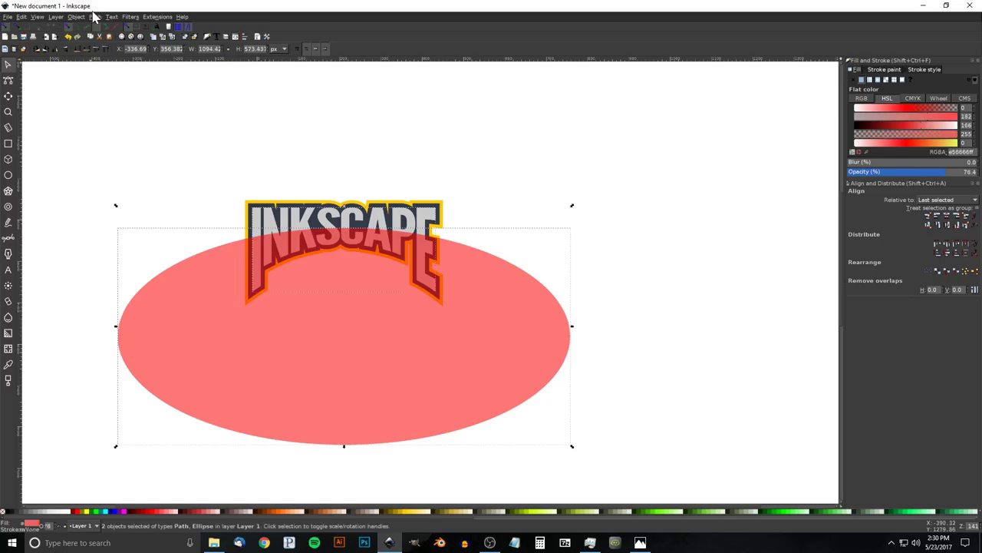
pyautogui.click(94, 16)
pyautogui.click(109, 80)
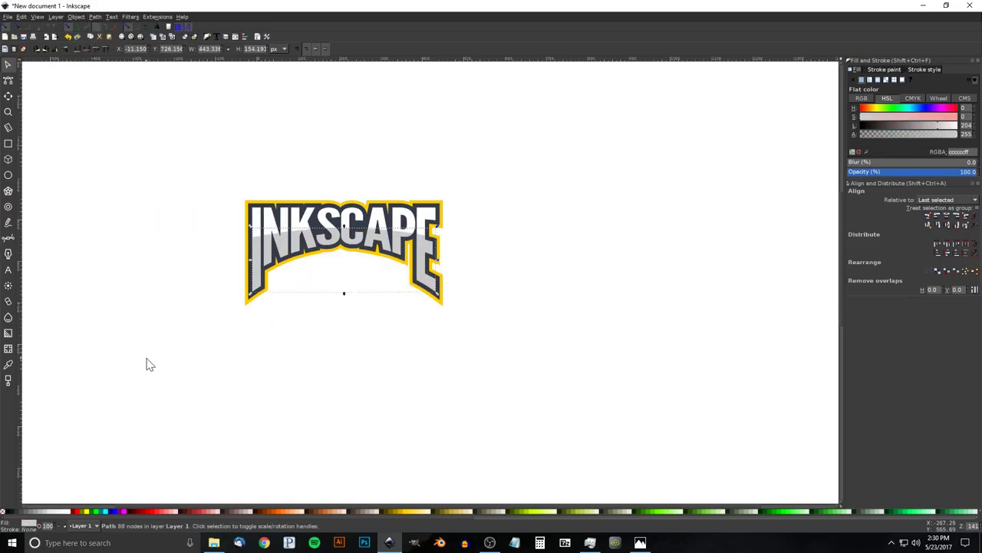
# - Give the gray lower lettering a linear gradient to transparent, running vertically downward from near its arched upper edge
pyautogui.click(870, 79)
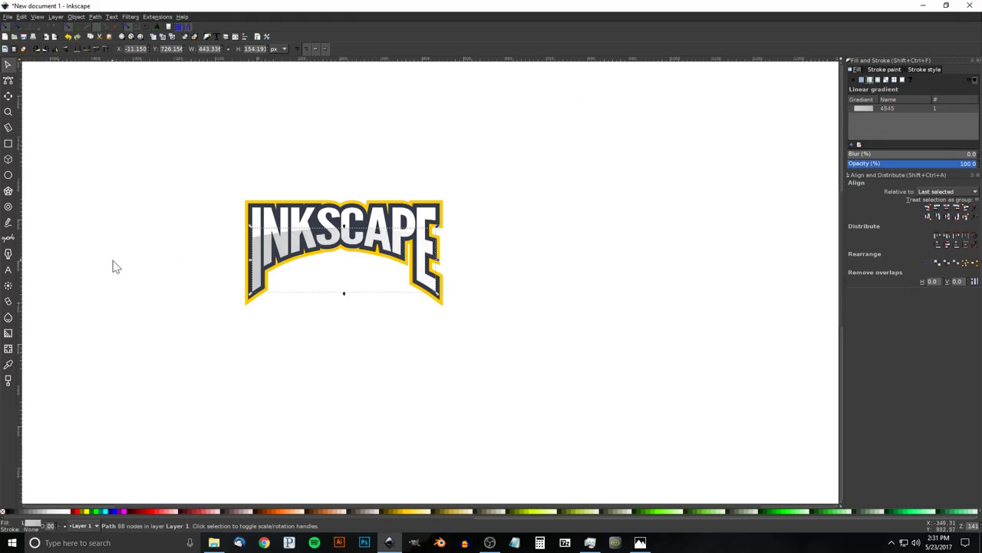
pyautogui.click(8, 335)
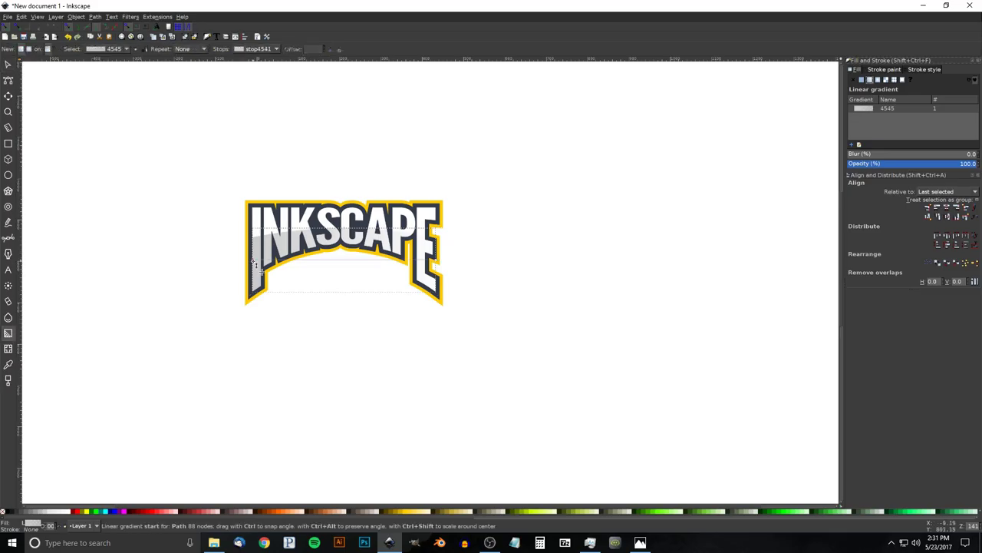
pyautogui.moveTo(253, 263); pyautogui.dragTo(348, 237)
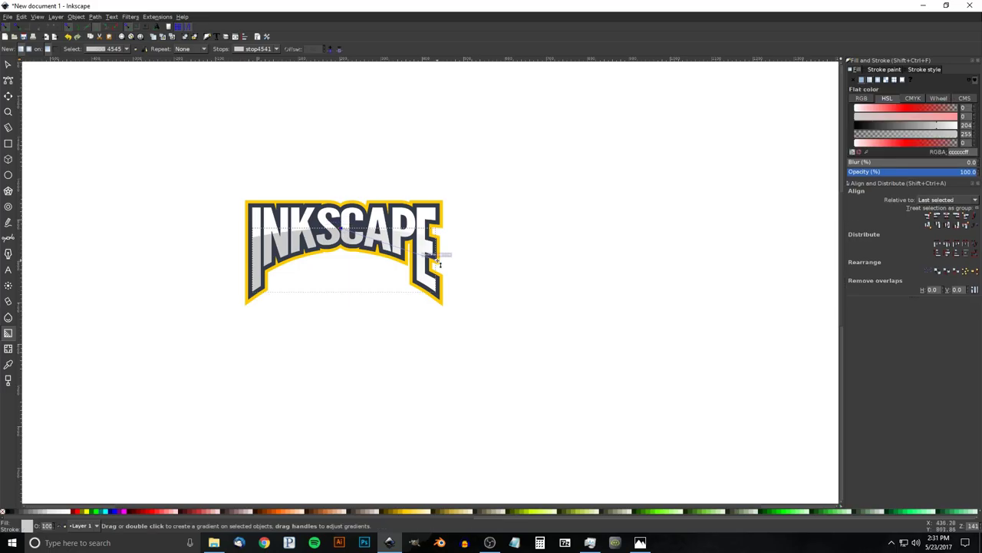
pyautogui.moveTo(438, 261)
pyautogui.mouseDown()
pyautogui.moveTo(342, 254)
pyautogui.moveTo(344, 262)
pyautogui.mouseUp()
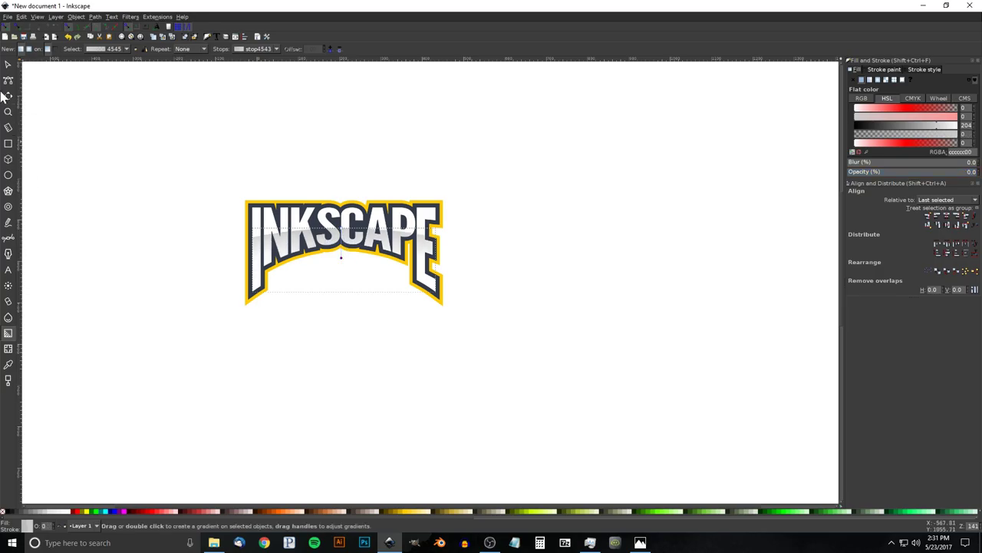
pyautogui.click(8, 65)
pyautogui.click(704, 327)
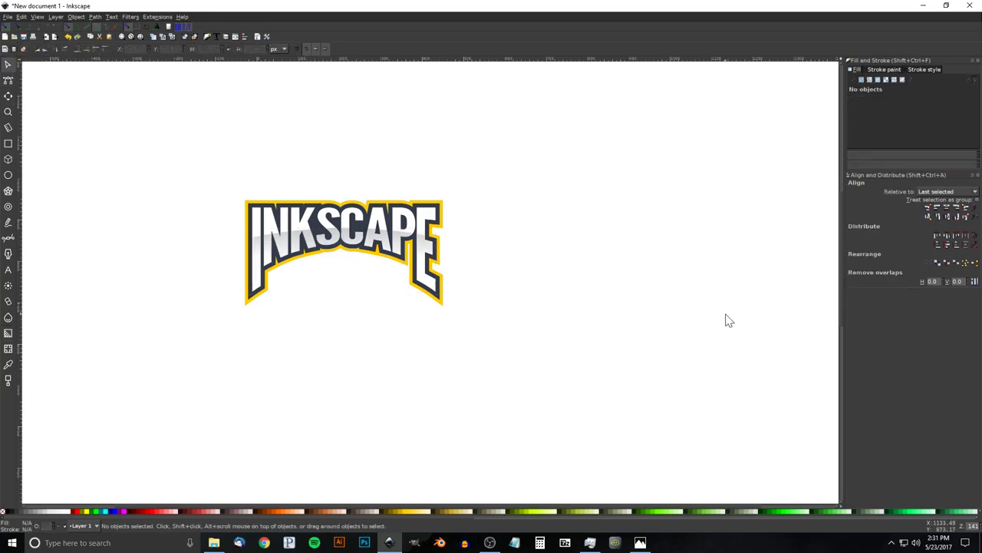
# - Scale all the logo shapes up together from their center to more than twice their size and deselect them
pyautogui.moveTo(713, 423); pyautogui.dragTo(103, 143)
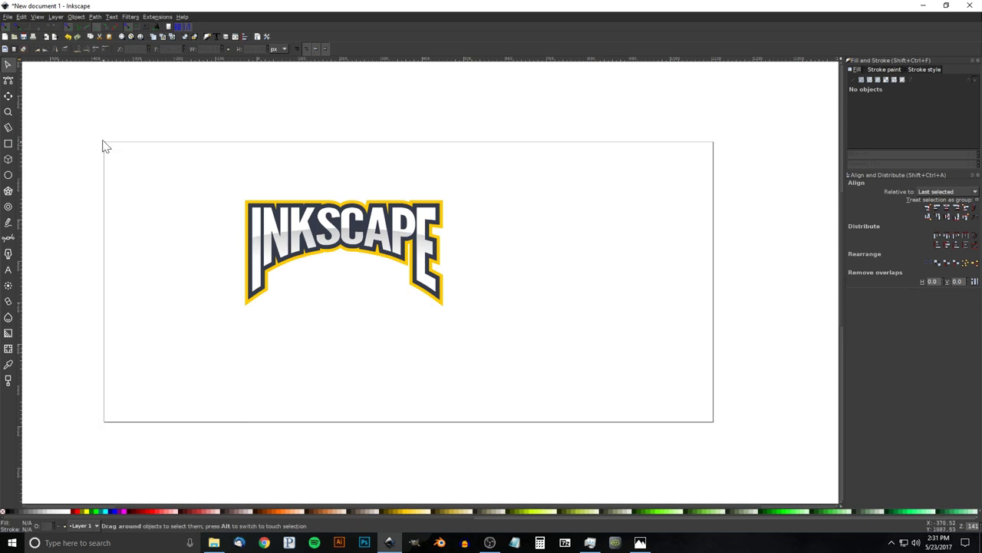
pyautogui.press('+')
pyautogui.press('+')
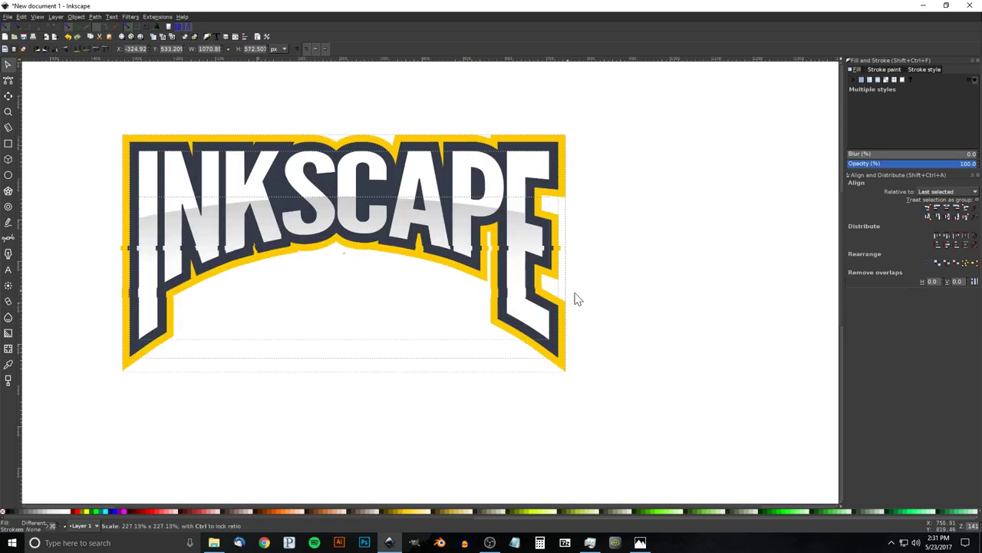
pyautogui.press('Escape')
pyautogui.scroll(2, 605, 260)
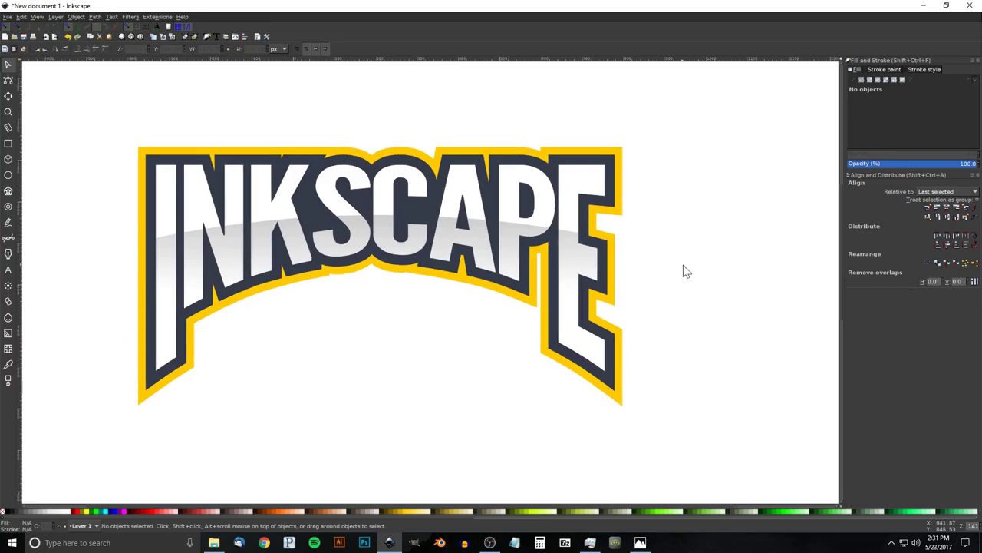